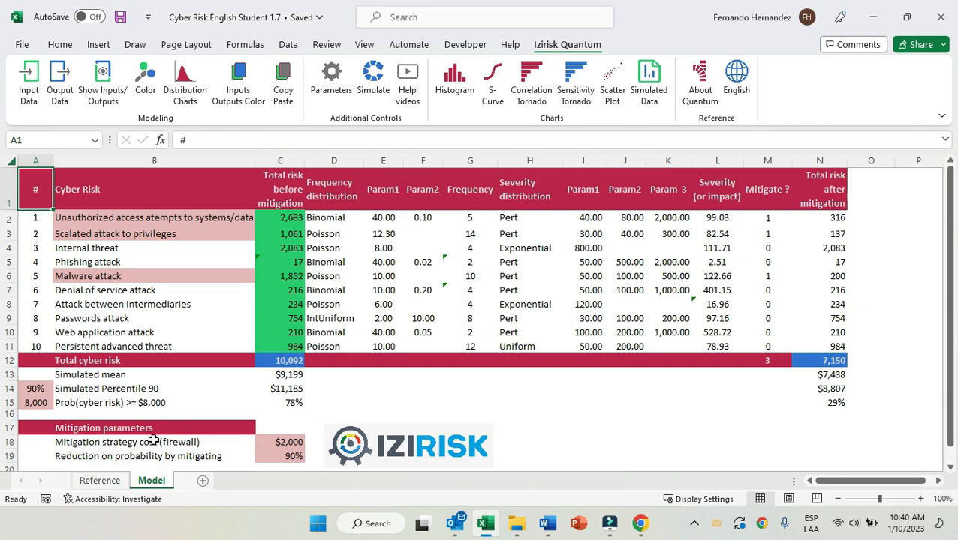
Select the ten cyber risks in the Model sheet, and examine the risk descriptions and source citation in the Reference sheet.
{"action": "left_click_drag", "start_coordinate": [97, 215], "coordinate": [101, 347]}
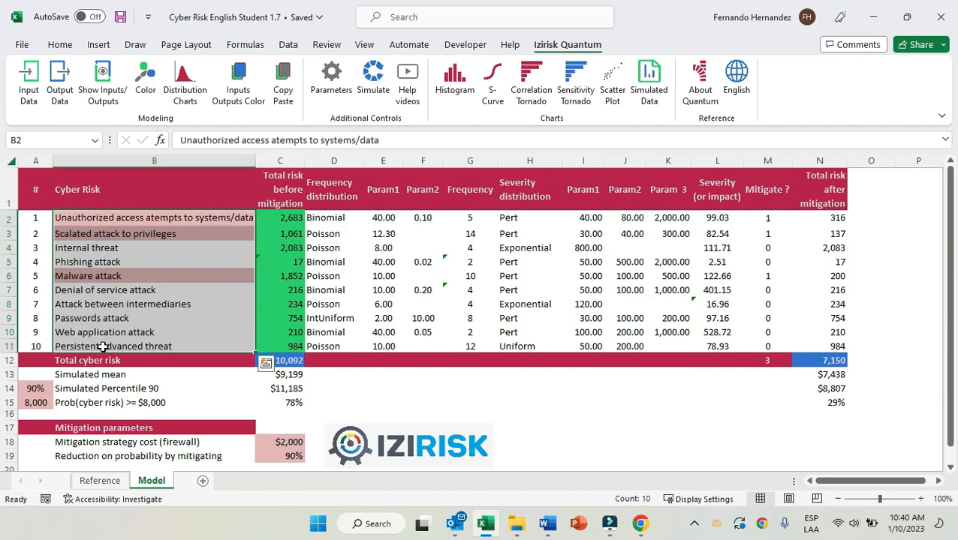
{"action": "left_click", "coordinate": [101, 481]}
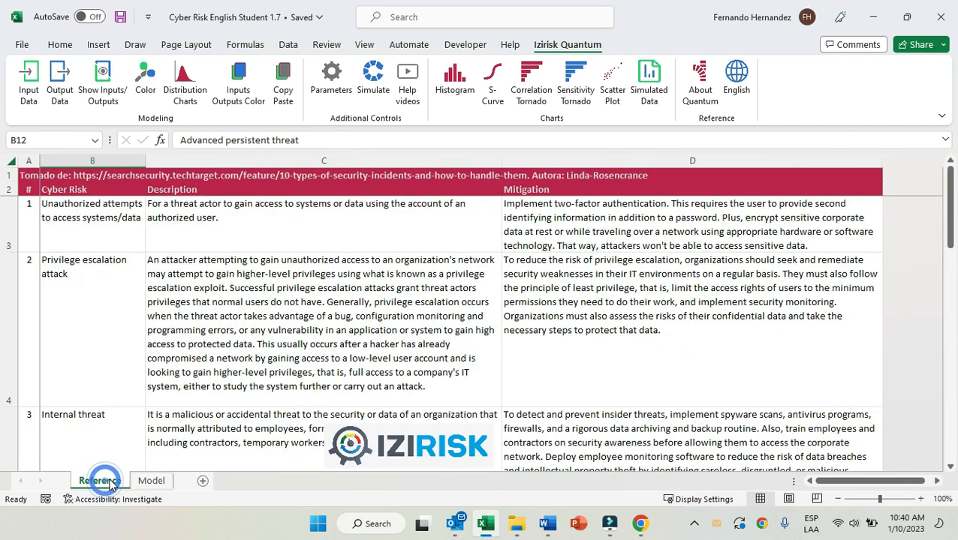
{"action": "left_click", "coordinate": [117, 222]}
{"action": "left_click", "coordinate": [310, 231]}
{"action": "left_click", "coordinate": [186, 188]}
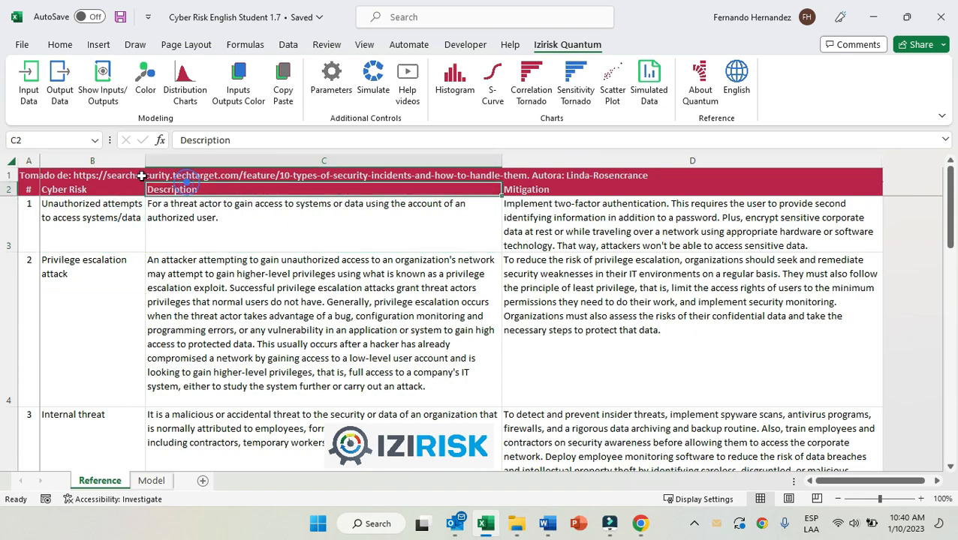
{"action": "left_click", "coordinate": [112, 175]}
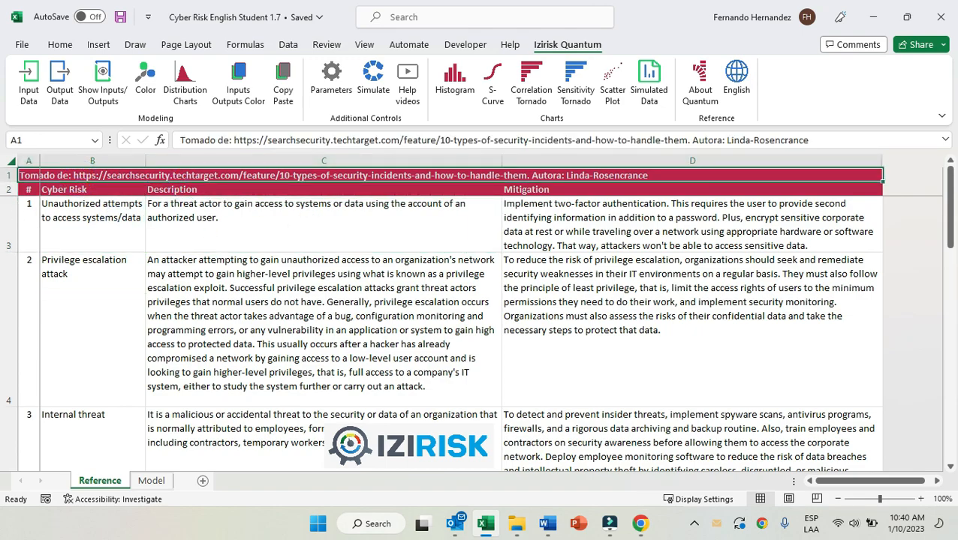
Return to the Model sheet and highlight the list of cyber risks, followed by the entire Frequency and Severity columns.
{"action": "left_click", "coordinate": [151, 481]}
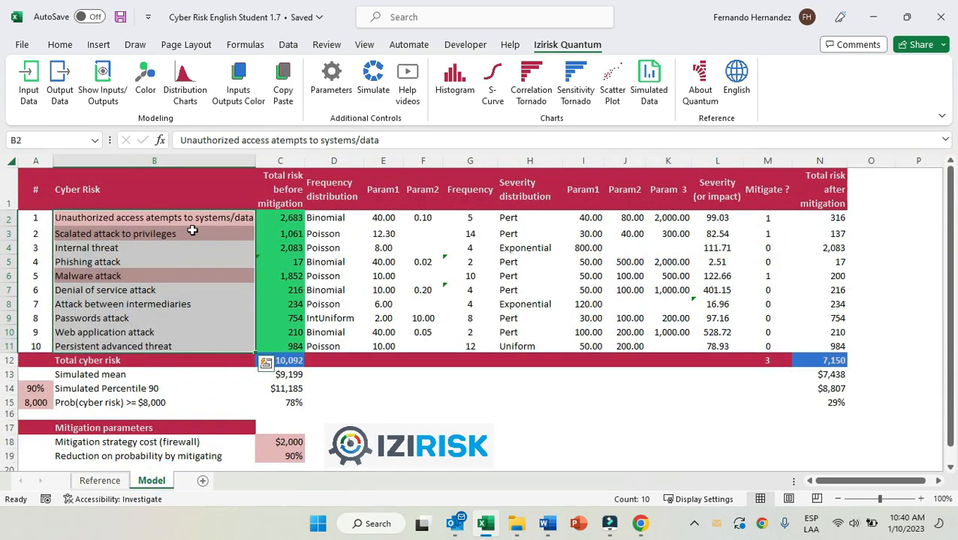
{"action": "left_click_drag", "start_coordinate": [178, 217], "coordinate": [187, 347]}
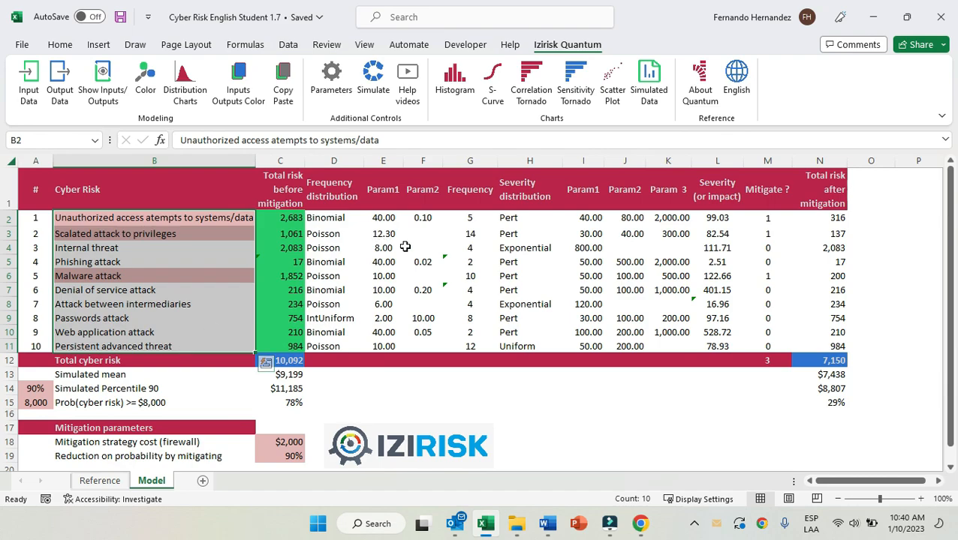
{"action": "left_click", "coordinate": [482, 156]}
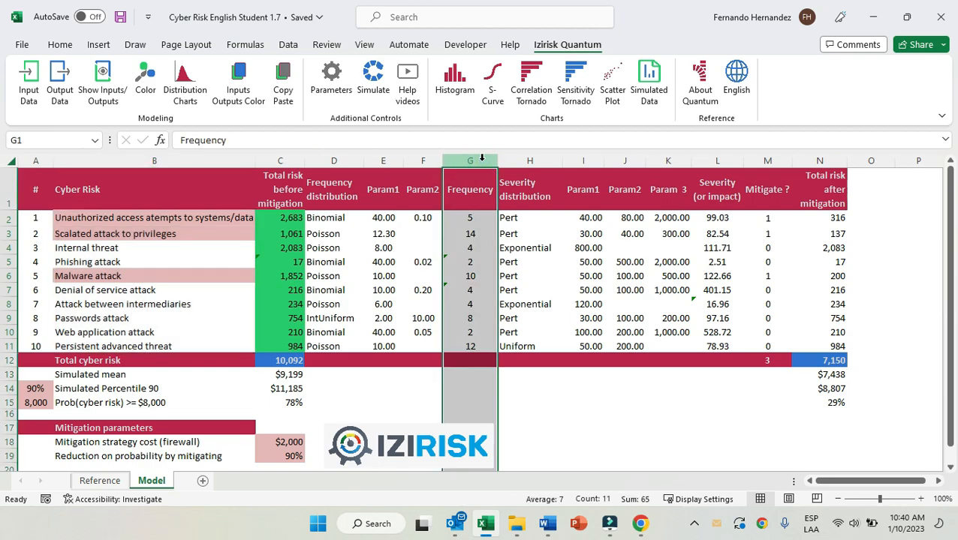
{"action": "left_click", "coordinate": [726, 161], "text": "ctrl"}
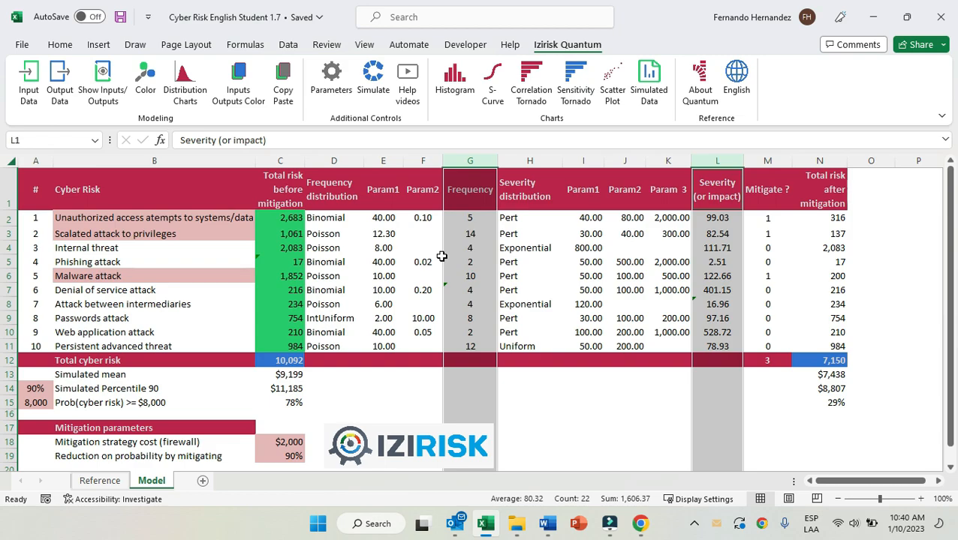
Inspect the Frequency formulas of the first three cyber risks in cells G2 to G4 without changing them.
{"action": "left_click", "coordinate": [473, 219]}
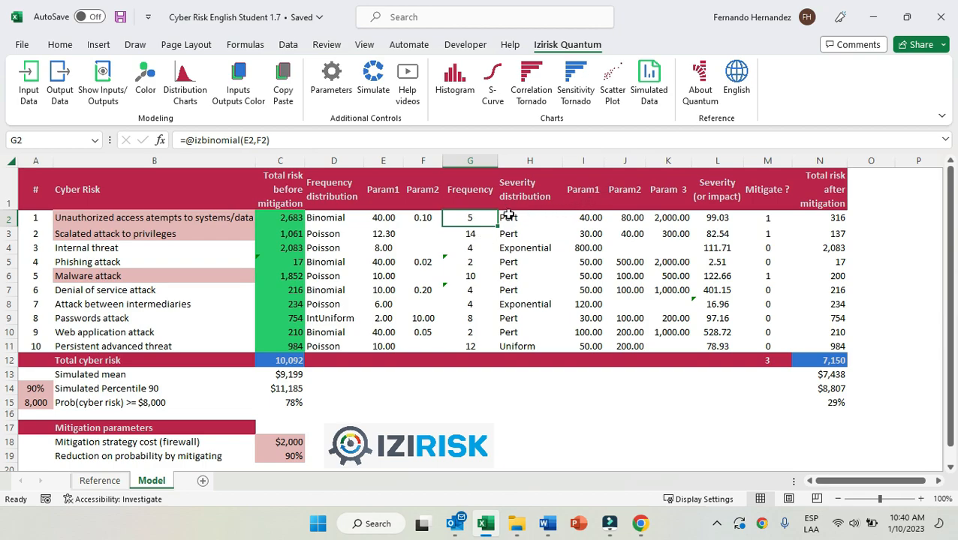
{"action": "left_click_drag", "start_coordinate": [304, 143], "coordinate": [78, 148]}
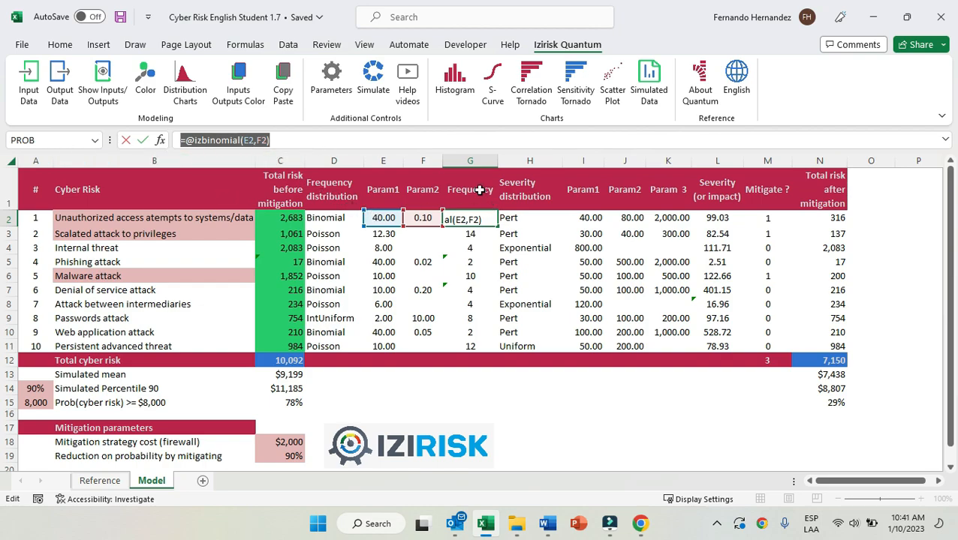
{"action": "key", "text": "Escape"}
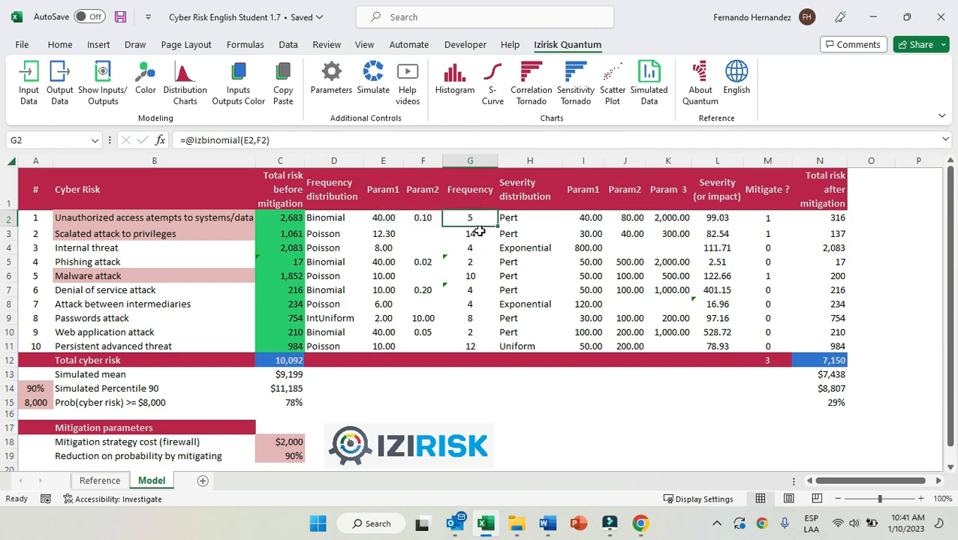
{"action": "left_click", "coordinate": [478, 233]}
{"action": "left_click", "coordinate": [481, 248]}
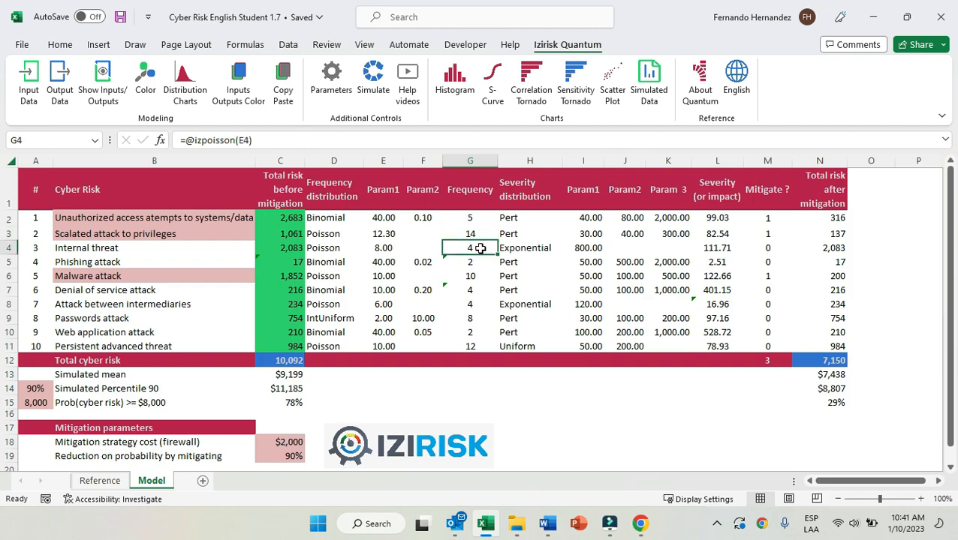
Enable the distribution comment charts and display the one for the unauthorized access frequency in cell G2.
{"action": "left_click", "coordinate": [477, 220]}
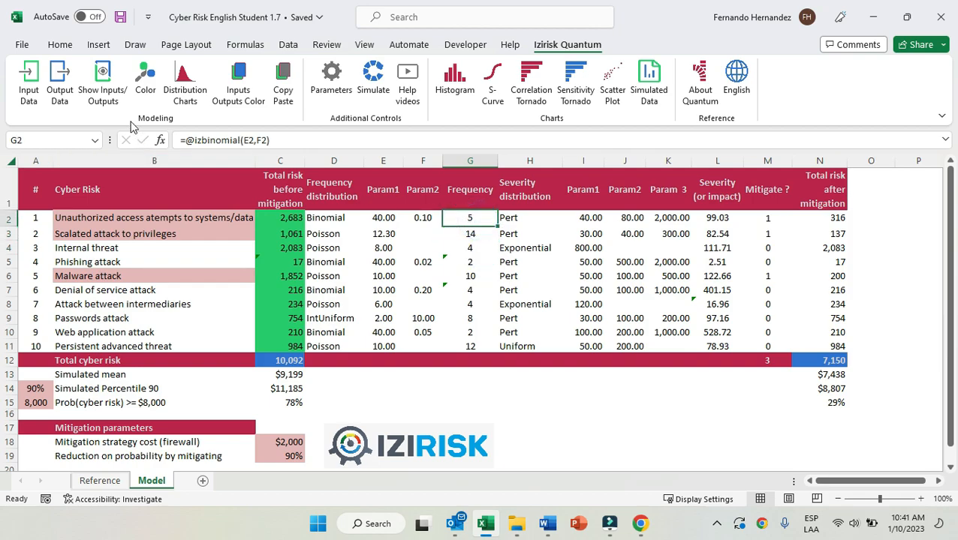
{"action": "left_click", "coordinate": [191, 94]}
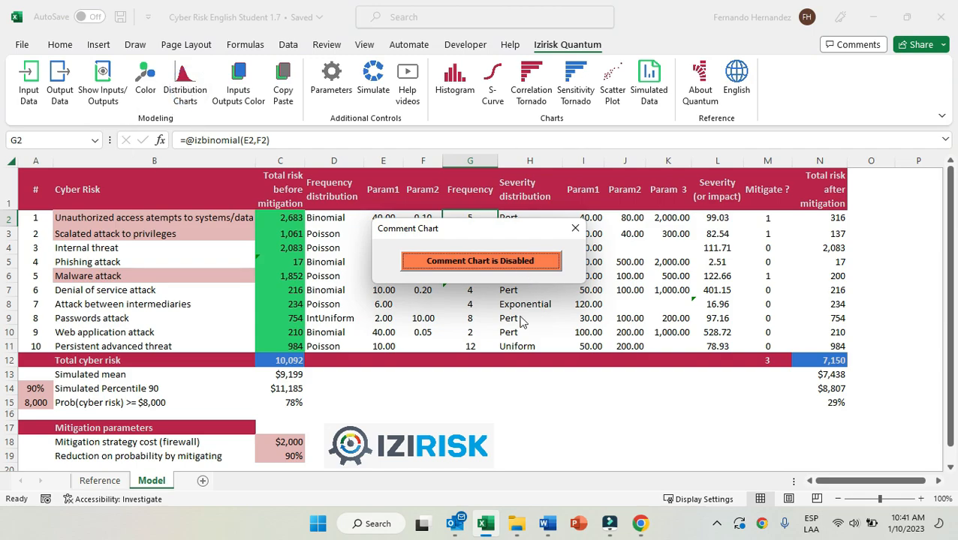
{"action": "left_click", "coordinate": [501, 261]}
{"action": "left_click", "coordinate": [575, 228]}
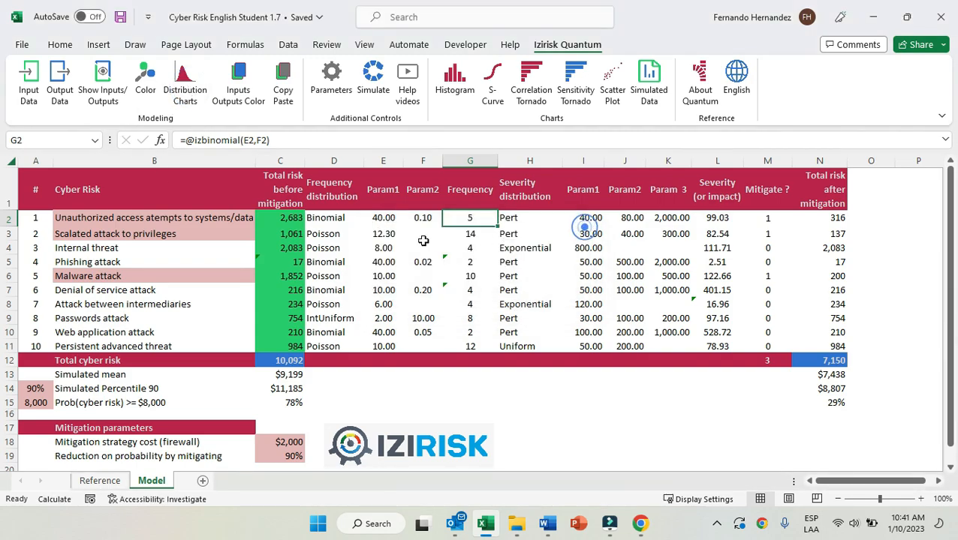
{"action": "left_click", "coordinate": [424, 217]}
{"action": "left_click", "coordinate": [481, 218]}
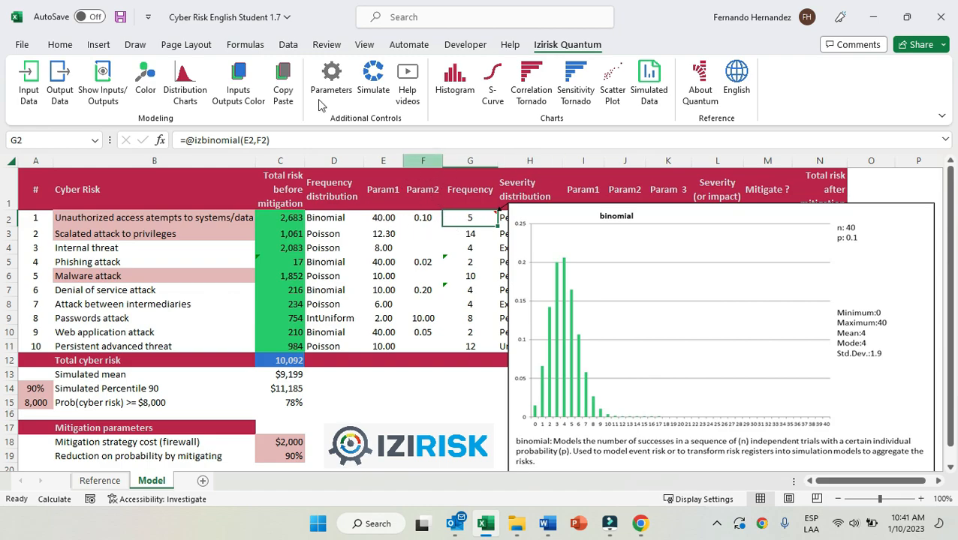
Recalculate the workbook several times to resample the binomial frequency of unauthorized access in cell G2.
{"action": "left_click", "coordinate": [245, 44]}
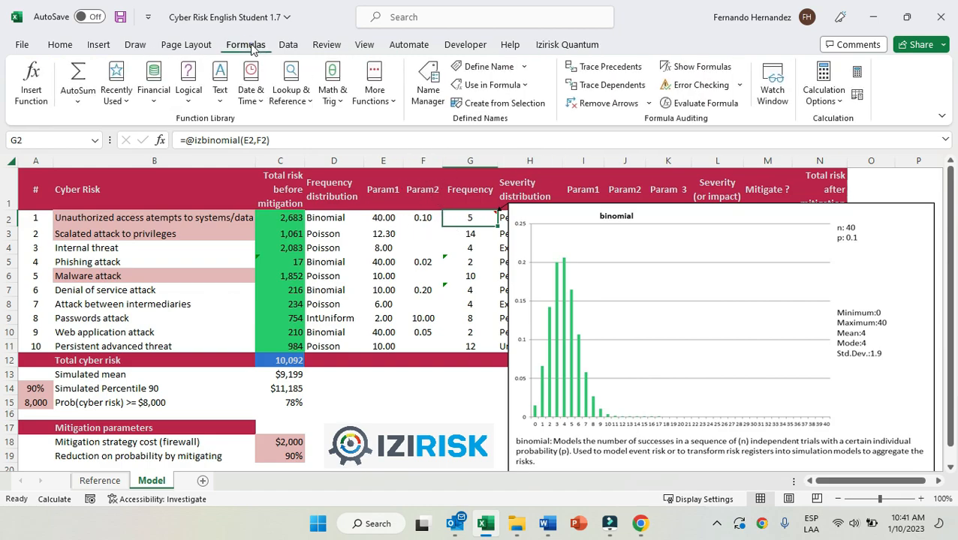
{"action": "left_click", "coordinate": [824, 88]}
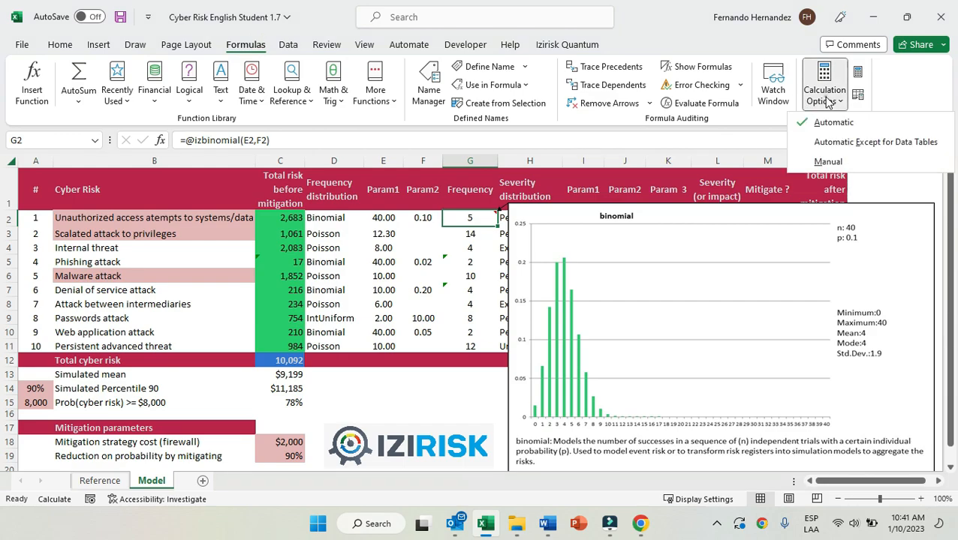
{"action": "left_click", "coordinate": [858, 73]}
{"action": "left_click", "coordinate": [857, 72]}
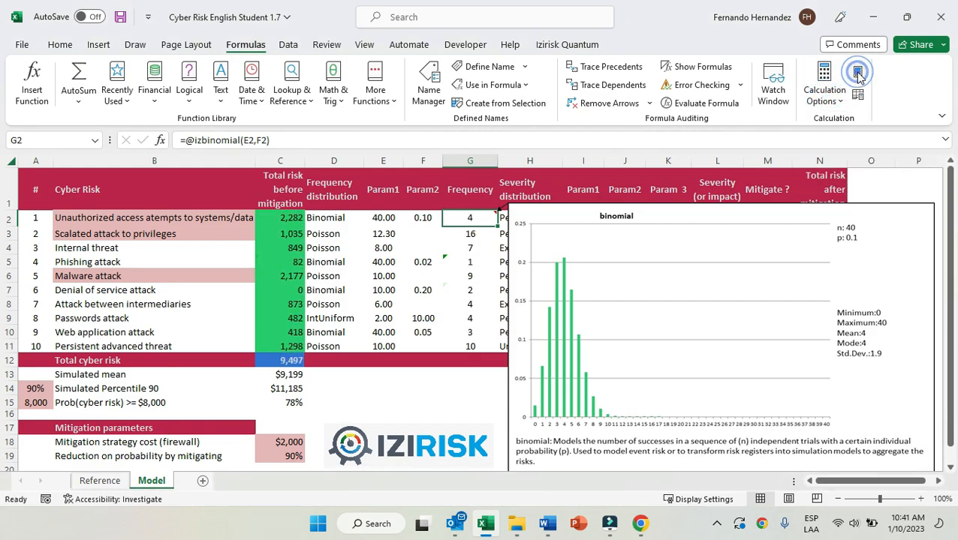
{"action": "left_click", "coordinate": [858, 73]}
{"action": "left_click", "coordinate": [858, 73]}
{"action": "left_click", "coordinate": [858, 73]}
{"action": "left_click", "coordinate": [858, 73]}
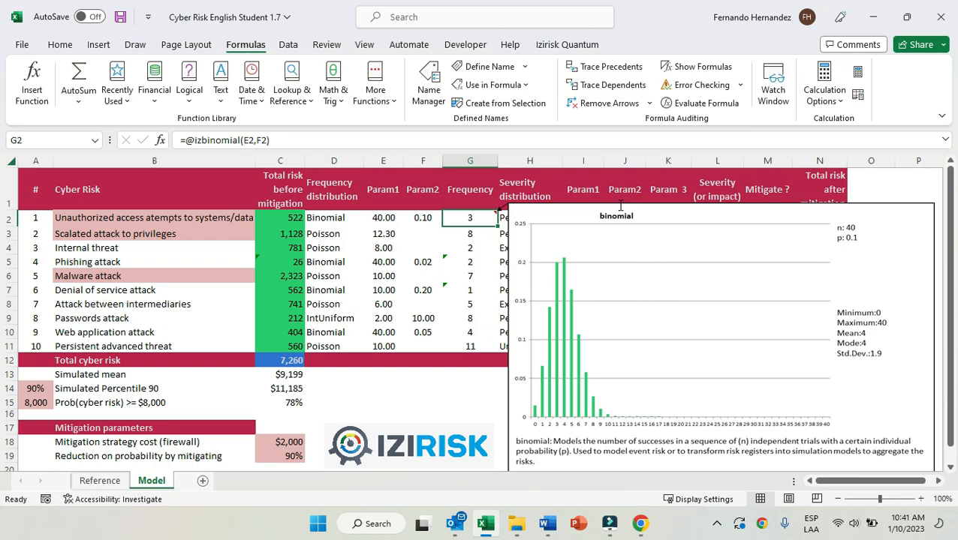
Examine the Poisson parameter, distribution chart and Frequency formula of the scalated attack to privileges in row 3.
{"action": "left_click", "coordinate": [380, 219]}
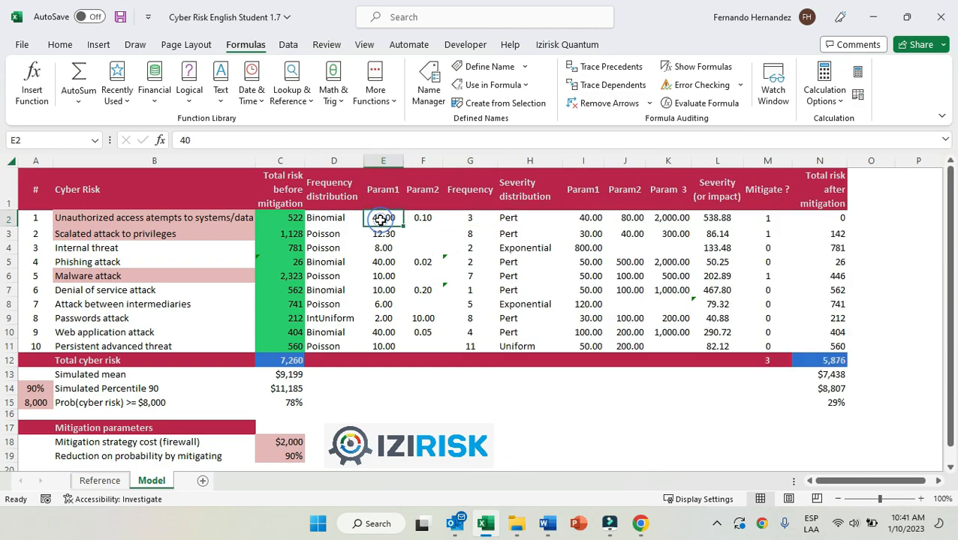
{"action": "left_click", "coordinate": [342, 237]}
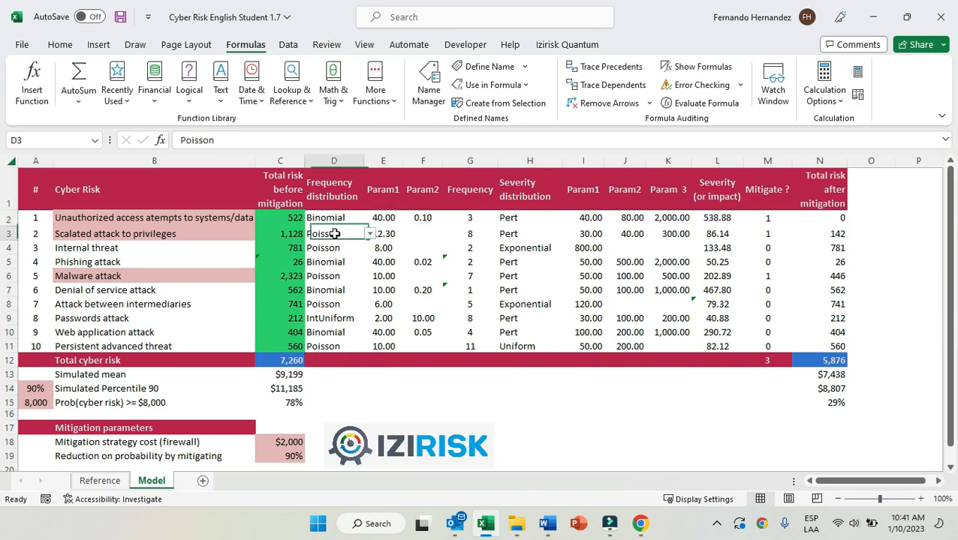
{"action": "left_click", "coordinate": [385, 235]}
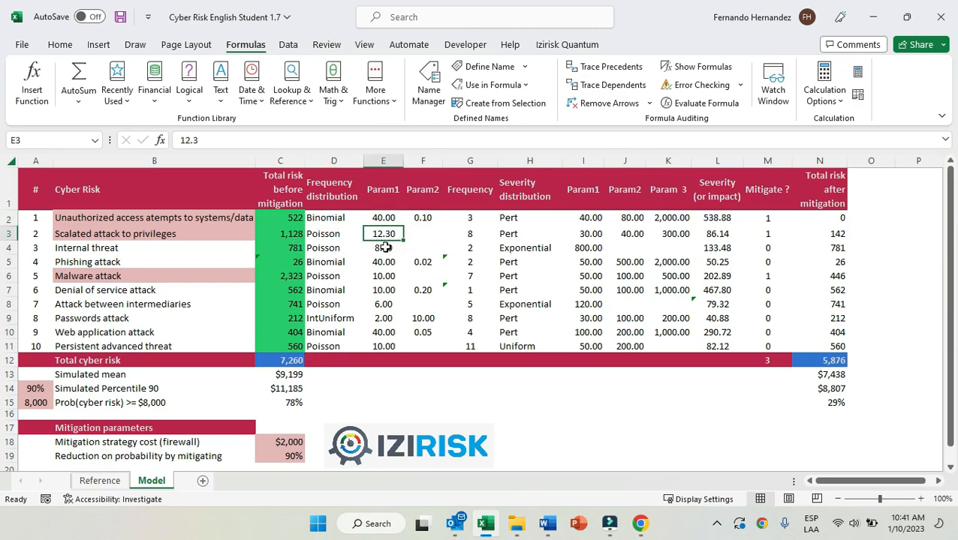
{"action": "double_click", "coordinate": [466, 234]}
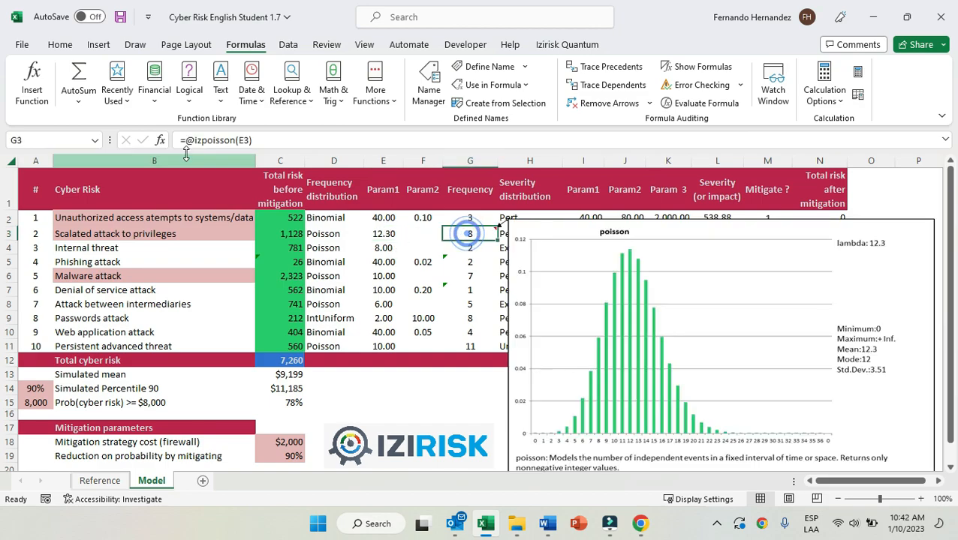
{"action": "left_click_drag", "start_coordinate": [184, 140], "coordinate": [291, 139]}
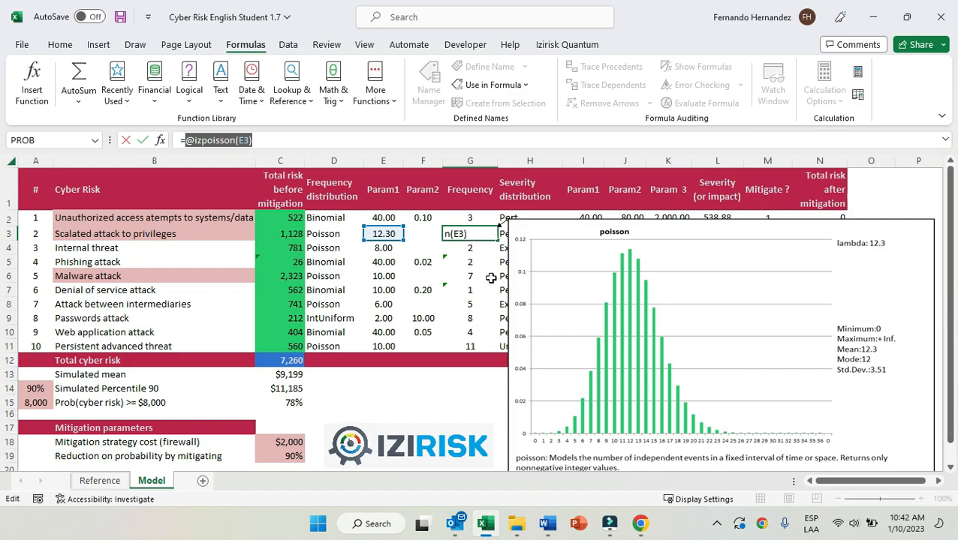
{"action": "key", "text": "Escape"}
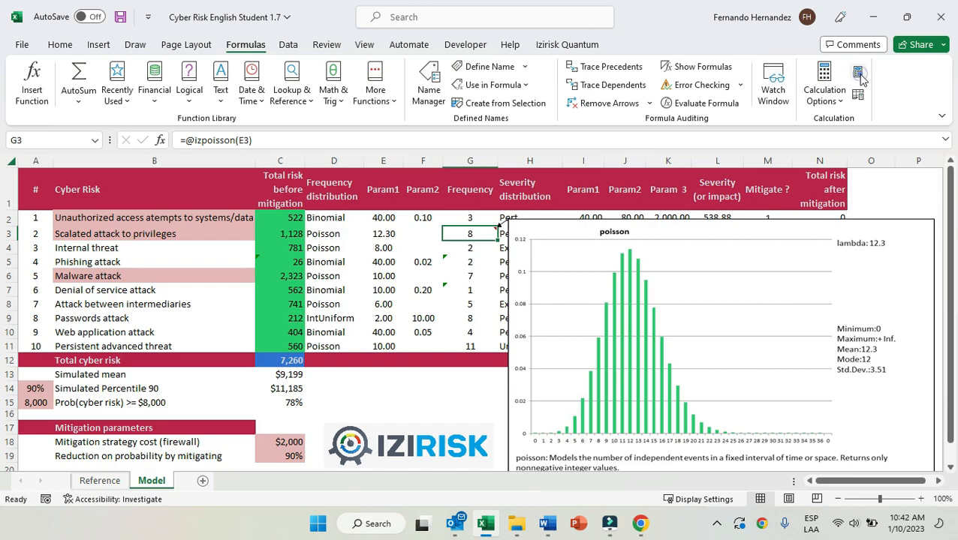
Recalculate the workbook repeatedly to draw new Poisson frequency samples for the scalated attack to privileges in cell G3.
{"action": "left_click", "coordinate": [858, 72]}
{"action": "left_click", "coordinate": [859, 75]}
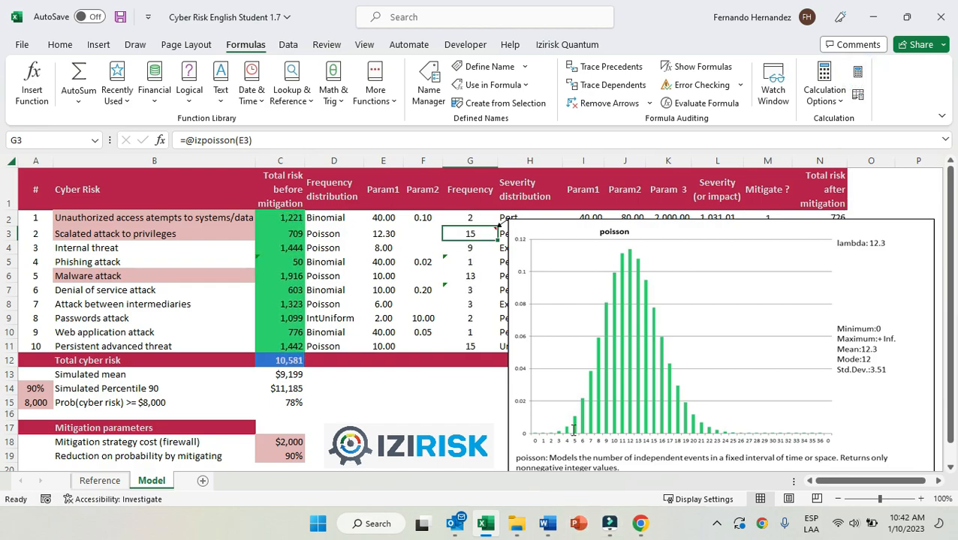
{"action": "left_click", "coordinate": [860, 75]}
{"action": "left_click", "coordinate": [860, 75]}
{"action": "left_click", "coordinate": [860, 76]}
{"action": "left_click", "coordinate": [859, 75]}
{"action": "left_click", "coordinate": [860, 75]}
{"action": "left_click", "coordinate": [860, 75]}
{"action": "left_click", "coordinate": [860, 75]}
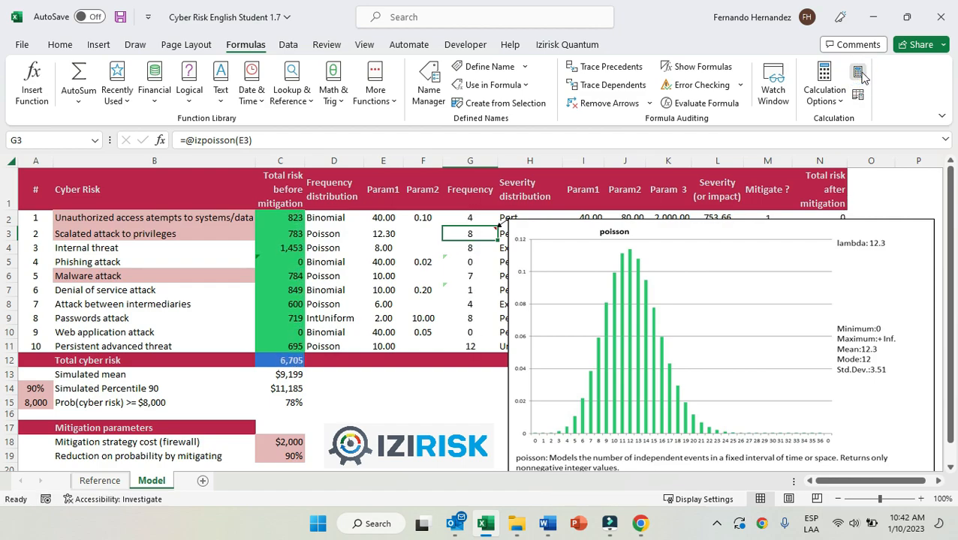
{"action": "left_click", "coordinate": [860, 75]}
{"action": "left_click", "coordinate": [861, 75]}
{"action": "left_click", "coordinate": [861, 76]}
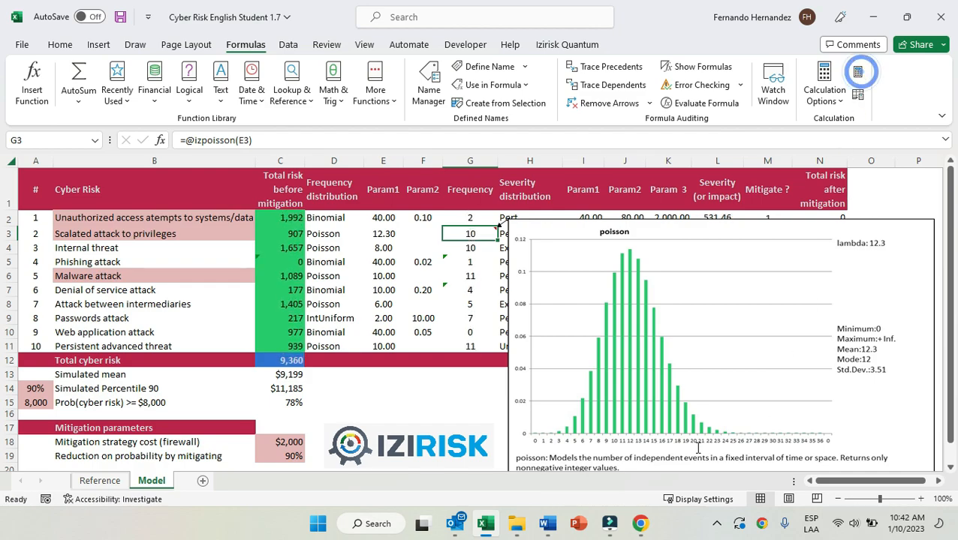
View the frequency distribution charts of risks 3 to 7 in cells G4 to G8, ending on the Frequency header.
{"action": "left_click", "coordinate": [468, 247]}
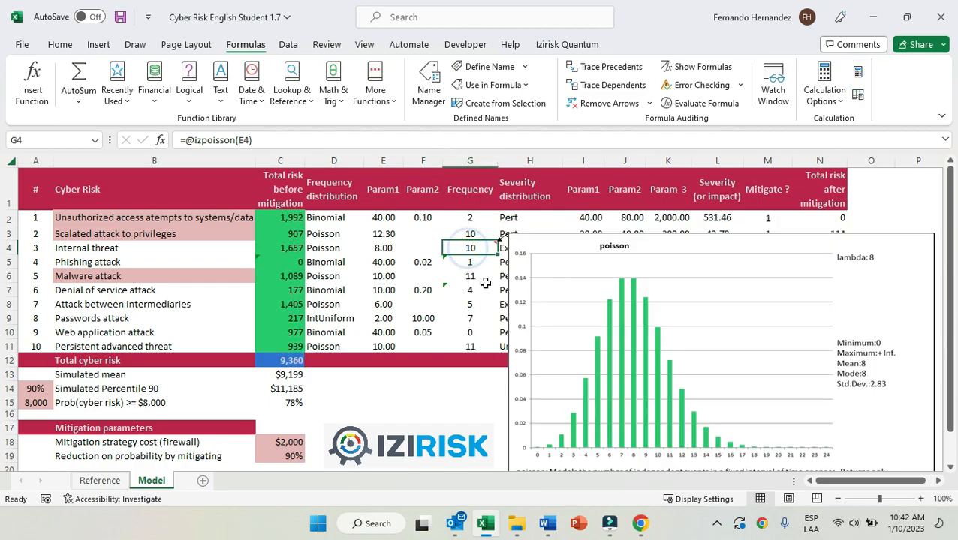
{"action": "left_click", "coordinate": [472, 262]}
{"action": "left_click", "coordinate": [472, 276]}
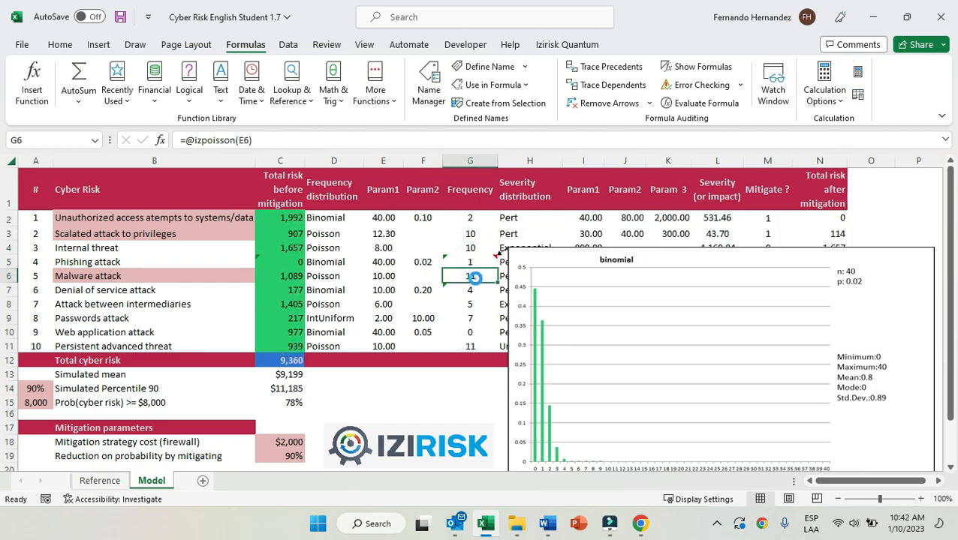
{"action": "left_click", "coordinate": [473, 292]}
{"action": "left_click", "coordinate": [473, 304]}
{"action": "left_click", "coordinate": [470, 175]}
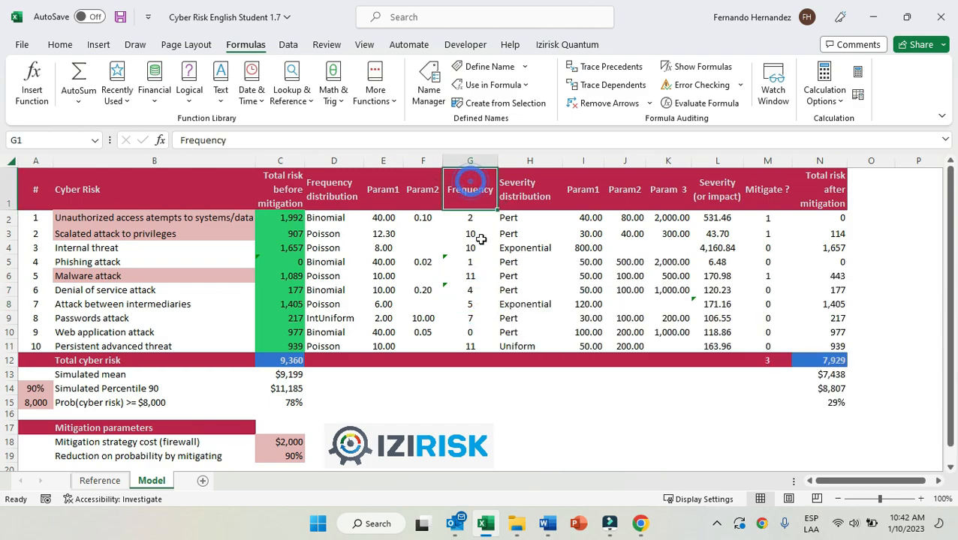
Review the frequency distribution types assigned to unauthorized access, internal threat and passwords attack in column D.
{"action": "left_click", "coordinate": [334, 221]}
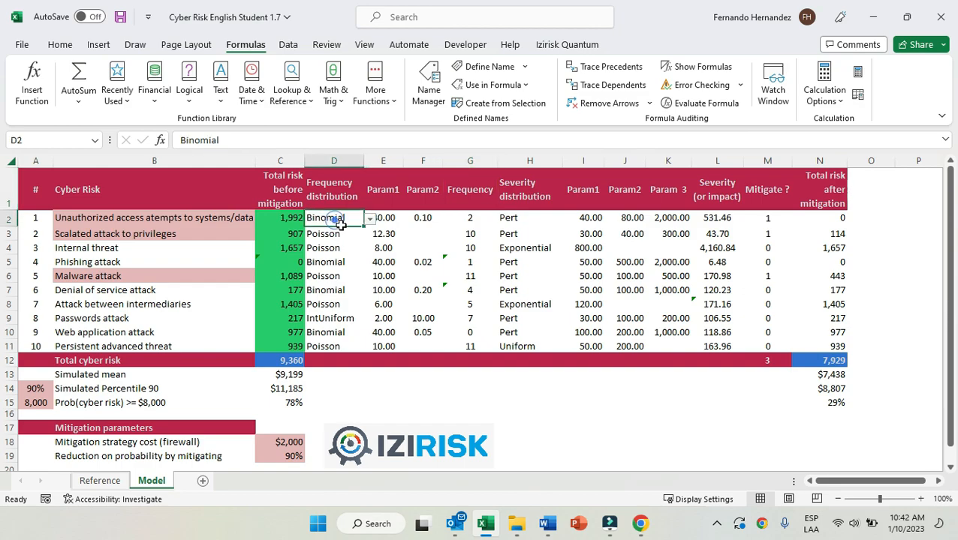
{"action": "left_click", "coordinate": [339, 250]}
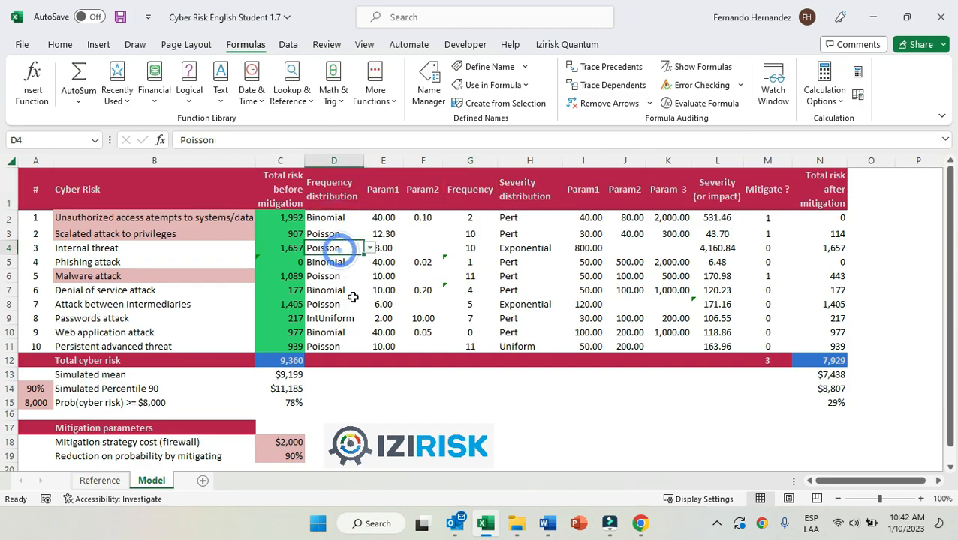
{"action": "left_click", "coordinate": [339, 320]}
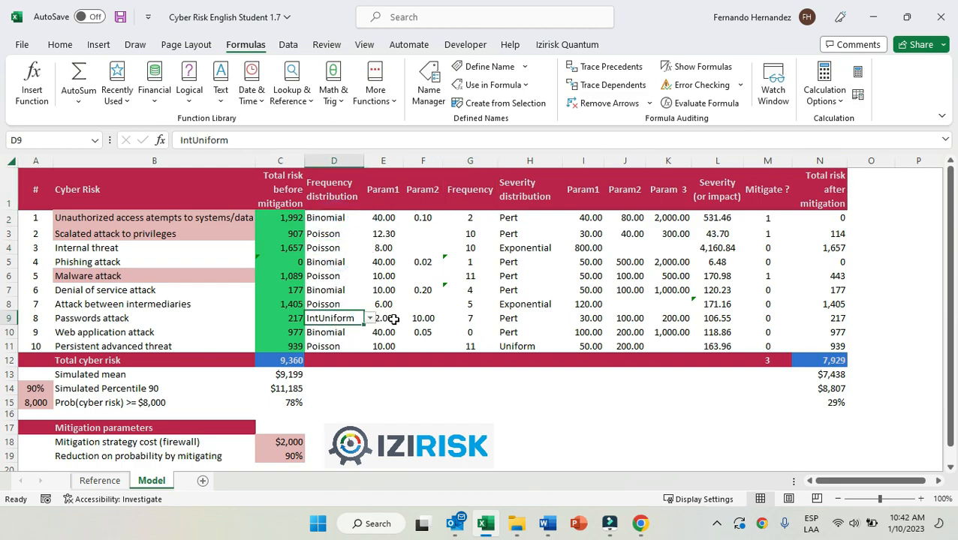
View the integer uniform frequency distribution chart and its description for the passwords attack in cell G9.
{"action": "left_click", "coordinate": [473, 318]}
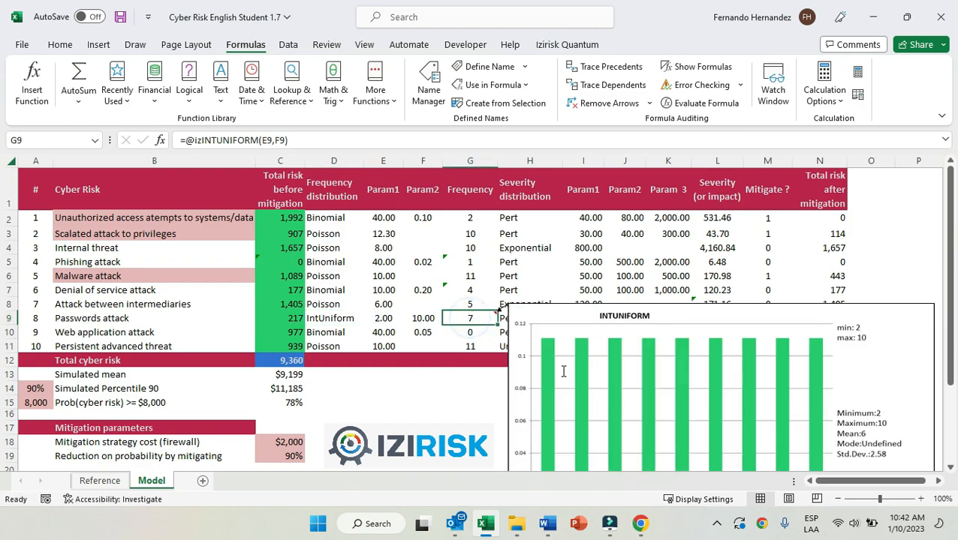
{"action": "scroll", "coordinate": [590, 336], "scroll_direction": "down", "scroll_amount": 2}
{"action": "scroll", "coordinate": [598, 350], "scroll_direction": "down", "scroll_amount": 1}
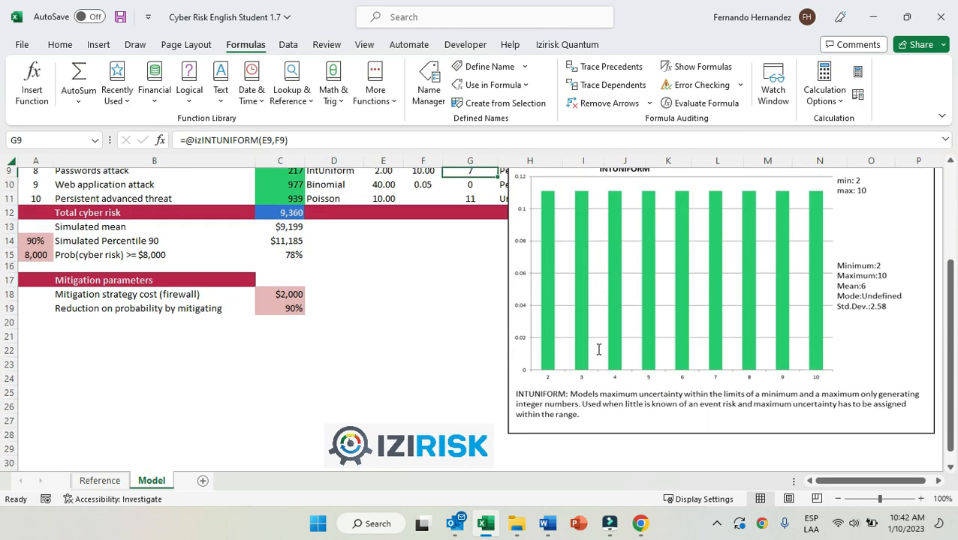
{"action": "scroll", "coordinate": [598, 345], "scroll_direction": "up", "scroll_amount": 1}
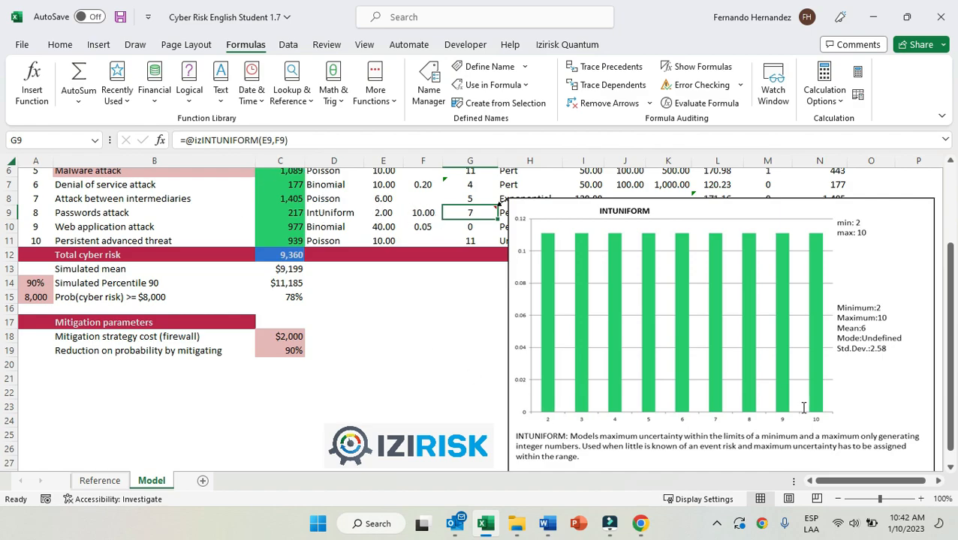
{"action": "scroll", "coordinate": [776, 384], "scroll_direction": "up", "scroll_amount": 2}
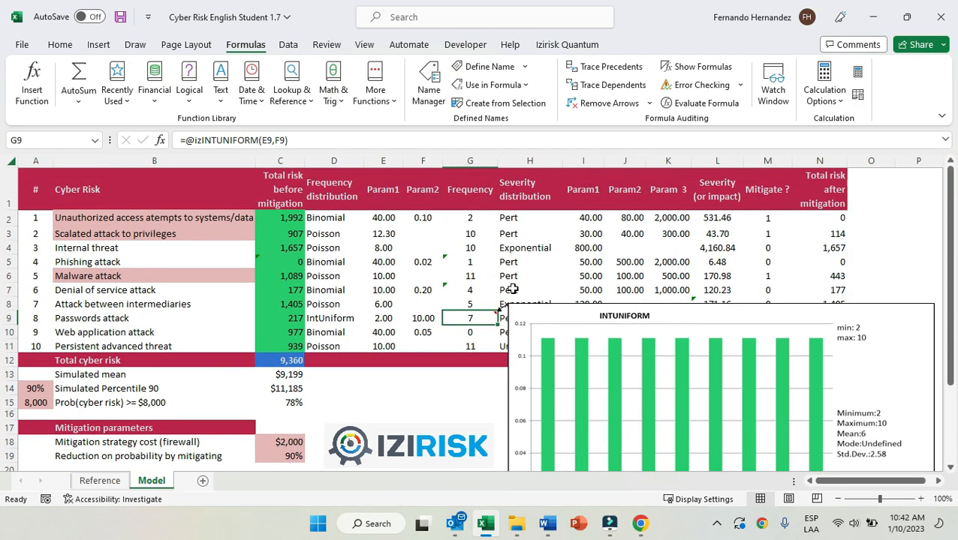
Disable the Izirisk Quantum comment distribution charts.
{"action": "left_click", "coordinate": [559, 49]}
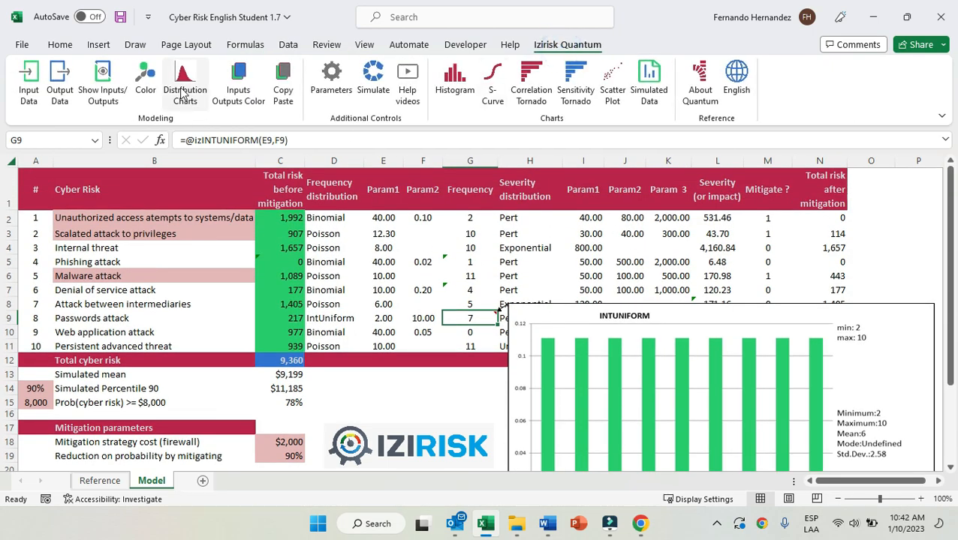
{"action": "left_click", "coordinate": [182, 90]}
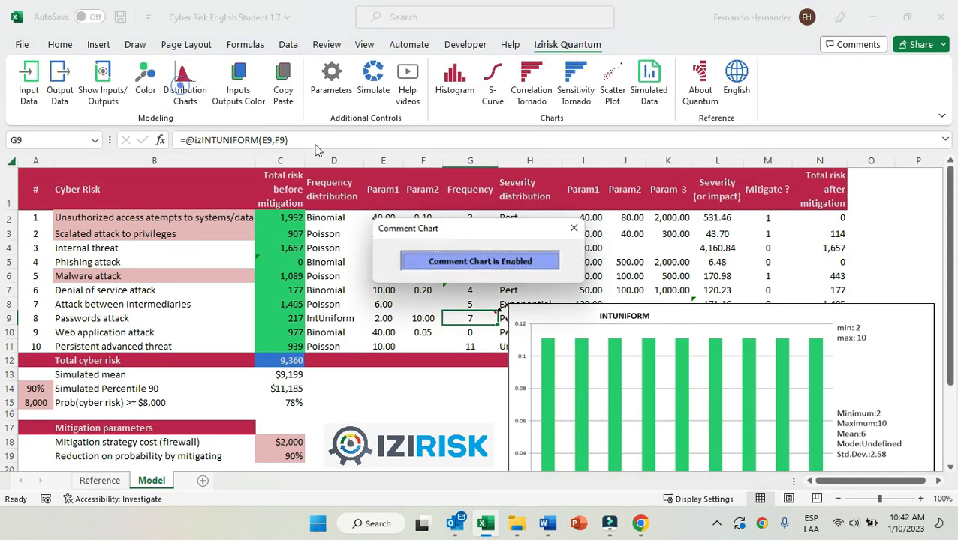
{"action": "left_click", "coordinate": [486, 262]}
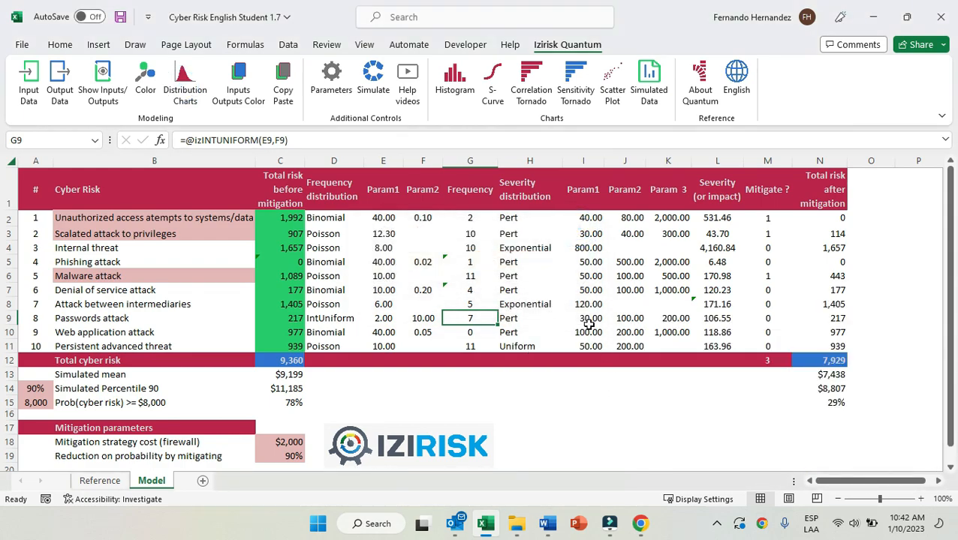
Review the Severity header and the severity distribution types assigned to unauthorized access, internal threat and persistent advanced threat.
{"action": "left_click", "coordinate": [728, 190]}
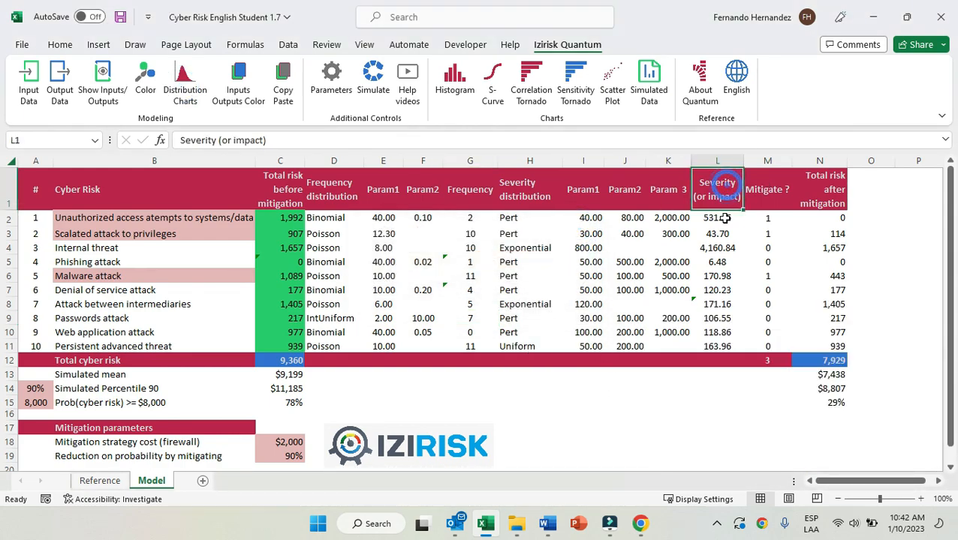
{"action": "left_click", "coordinate": [519, 219]}
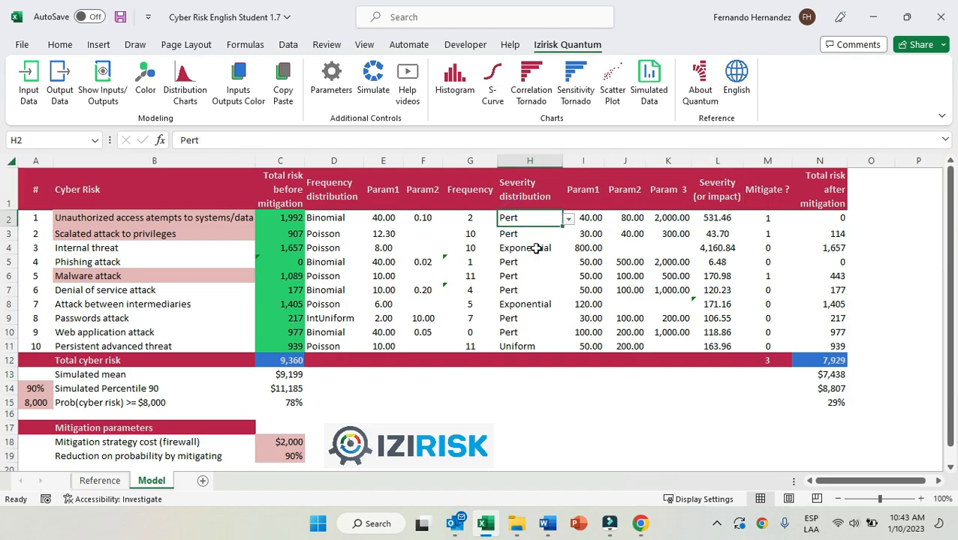
{"action": "left_click", "coordinate": [535, 249]}
{"action": "left_click", "coordinate": [530, 346]}
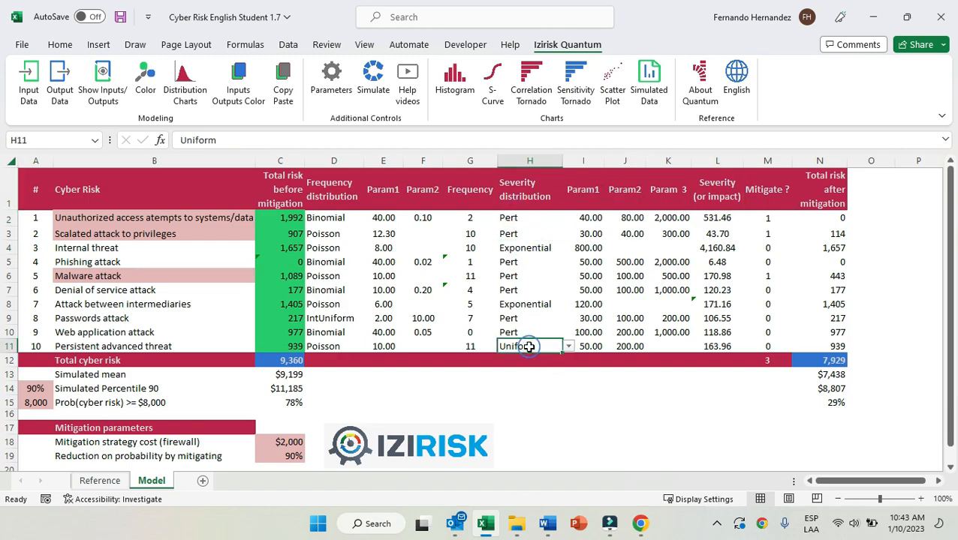
Enable the Izirisk Quantum comment distribution charts.
{"action": "left_click", "coordinate": [185, 83]}
{"action": "left_click", "coordinate": [511, 263]}
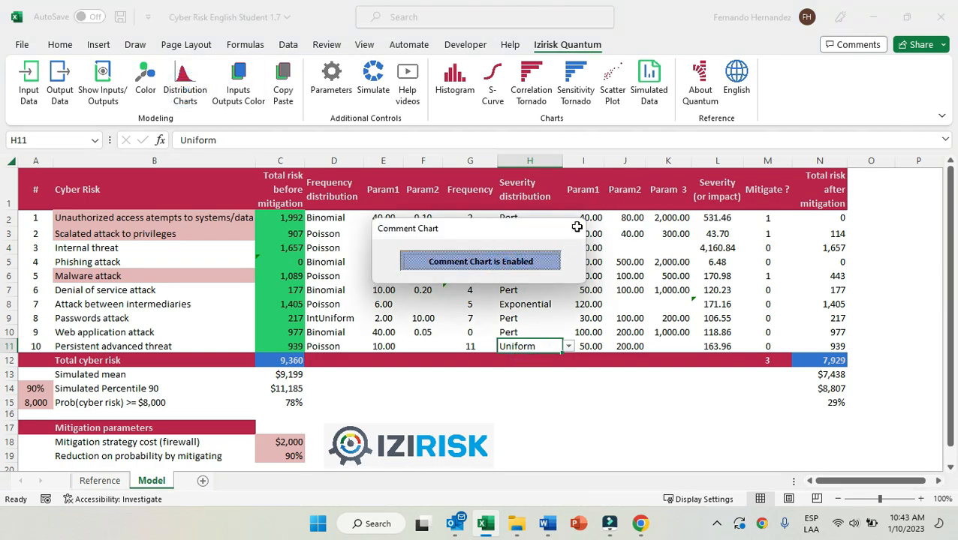
{"action": "left_click", "coordinate": [575, 228]}
Examine the Pert severity chart of the unauthorized access risk in cell L2 and its three parameters in I2 to K2.
{"action": "left_click", "coordinate": [716, 219]}
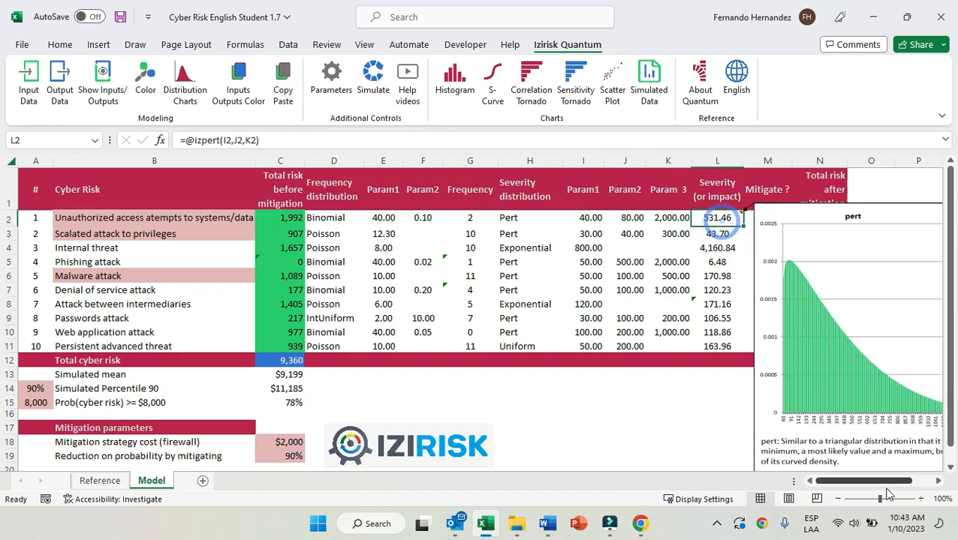
{"action": "left_click", "coordinate": [941, 482]}
{"action": "left_click", "coordinate": [941, 483]}
{"action": "left_click", "coordinate": [941, 483]}
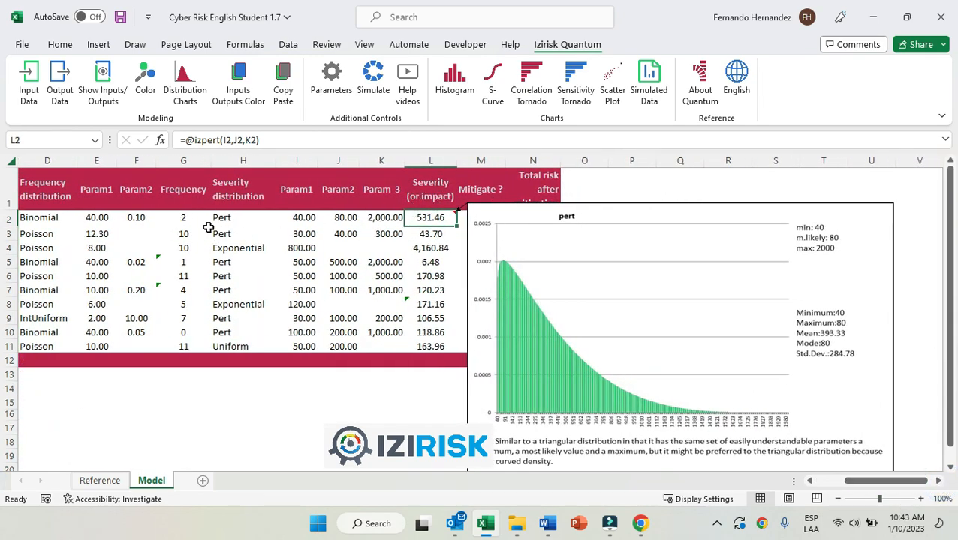
{"action": "left_click", "coordinate": [307, 217]}
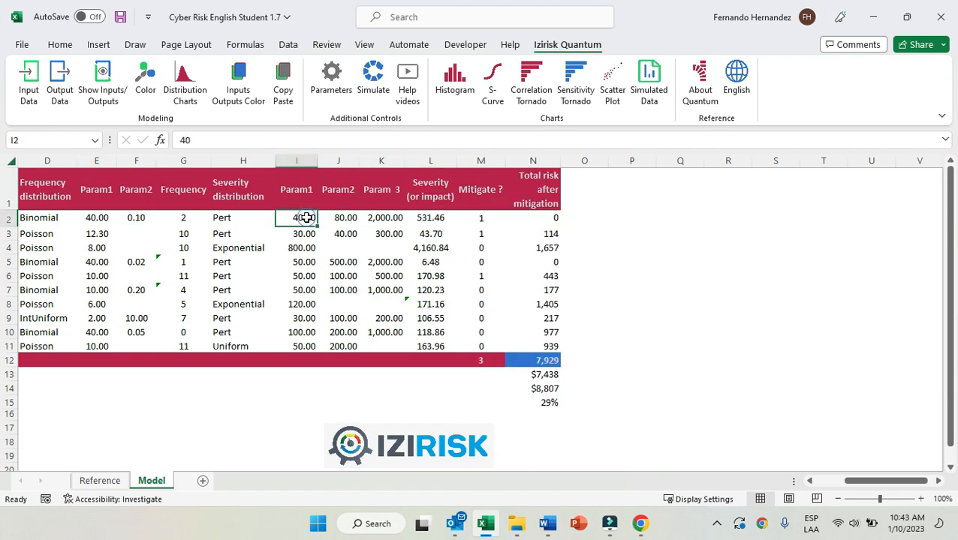
{"action": "left_click", "coordinate": [356, 219]}
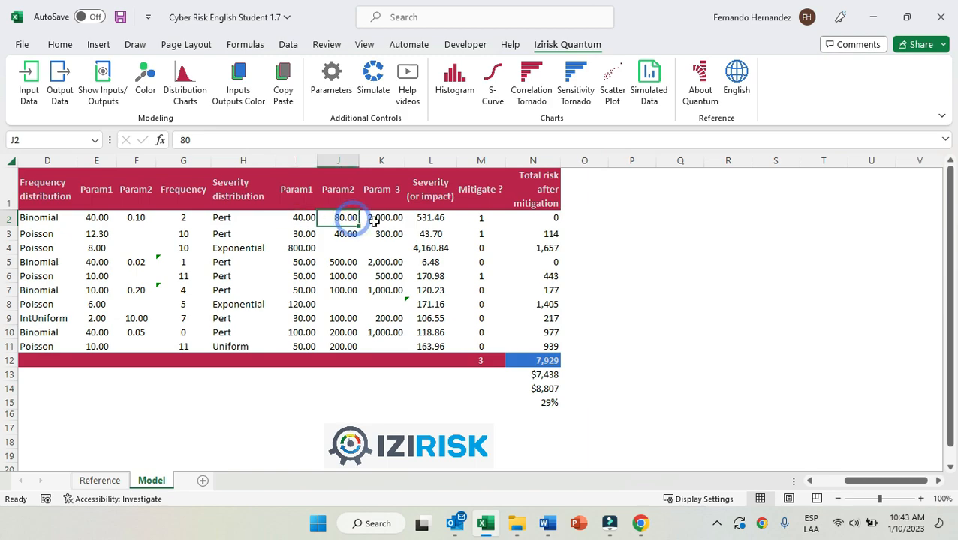
{"action": "left_click", "coordinate": [387, 221]}
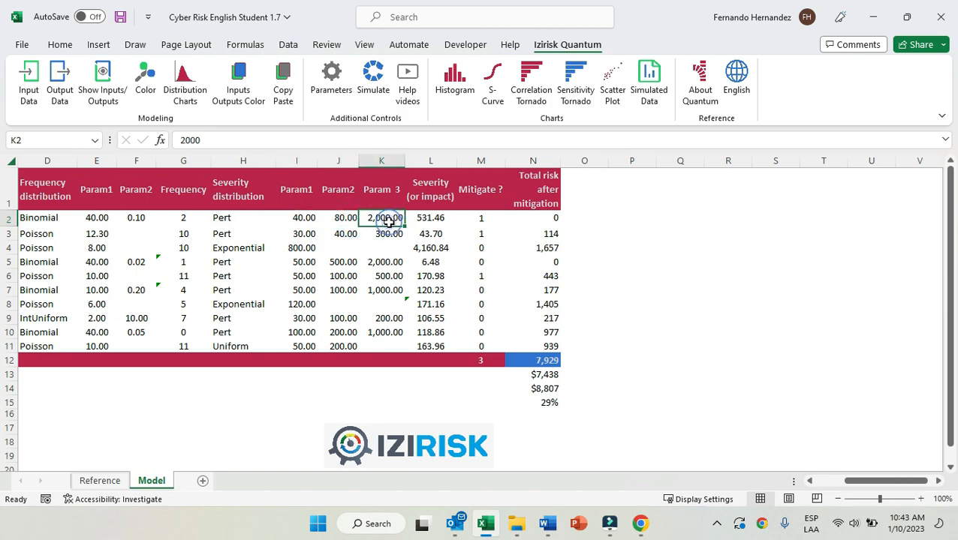
{"action": "left_click", "coordinate": [433, 221]}
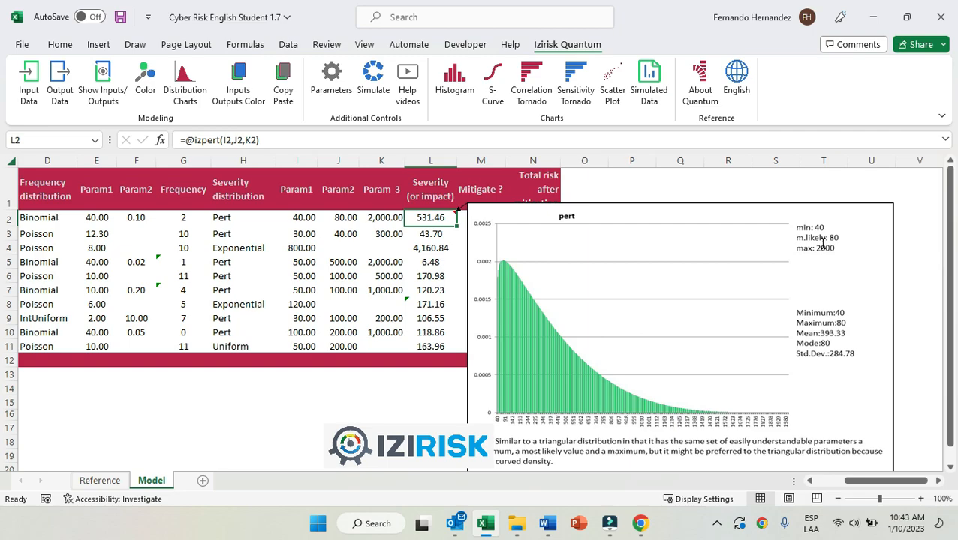
Examine the Pert severity chart of the scalated attack to privileges in cell L3 and its parameters in I3 to K3.
{"action": "left_click", "coordinate": [441, 234]}
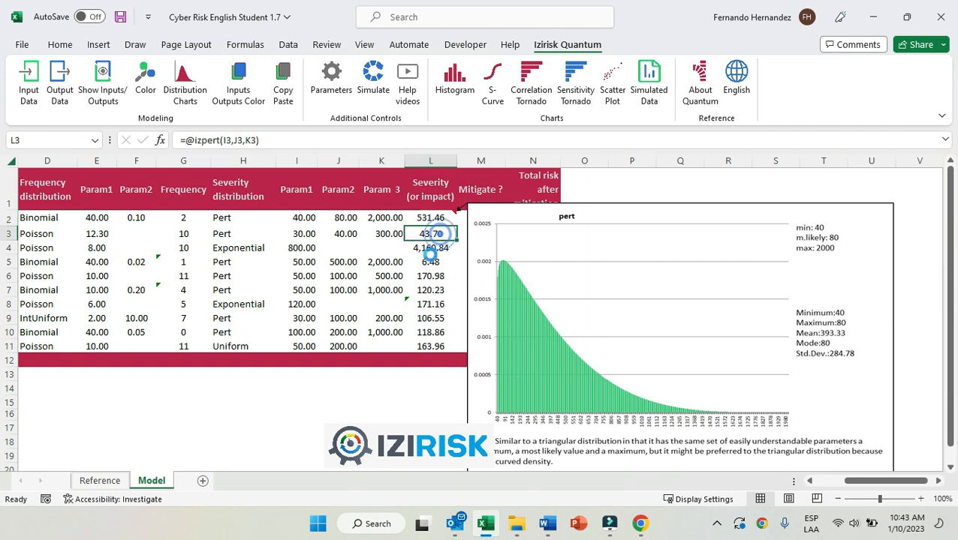
{"action": "left_click", "coordinate": [295, 237]}
{"action": "left_click", "coordinate": [337, 235]}
{"action": "left_click", "coordinate": [389, 235]}
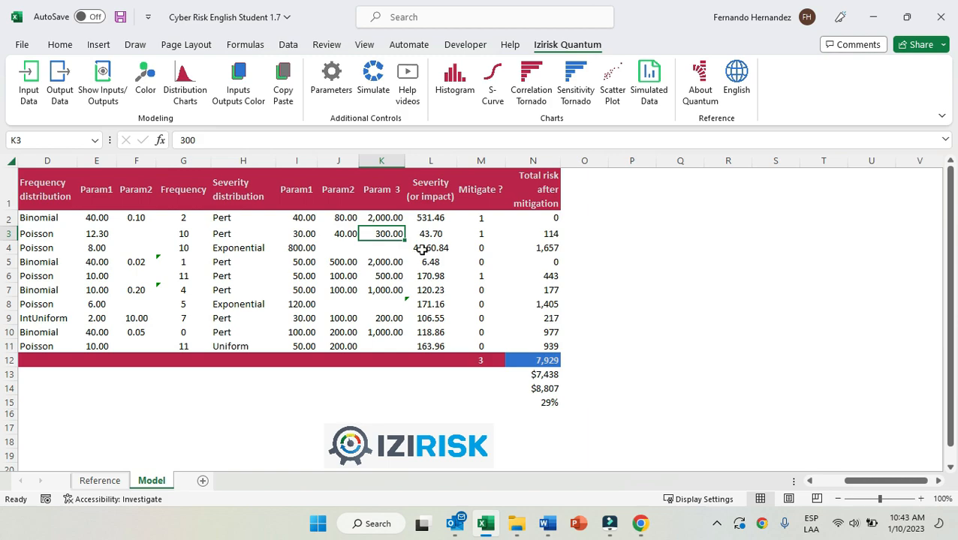
Examine the internal threat's exponential parameter in I4 and the severity distribution charts of risks 3 to 8 in cells L4 to L9.
{"action": "left_click", "coordinate": [302, 249]}
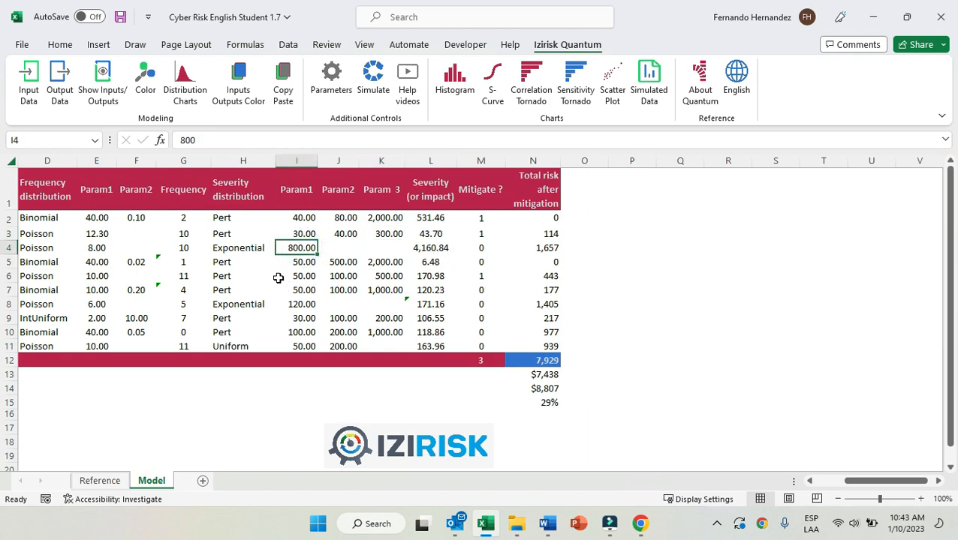
{"action": "left_click", "coordinate": [434, 251]}
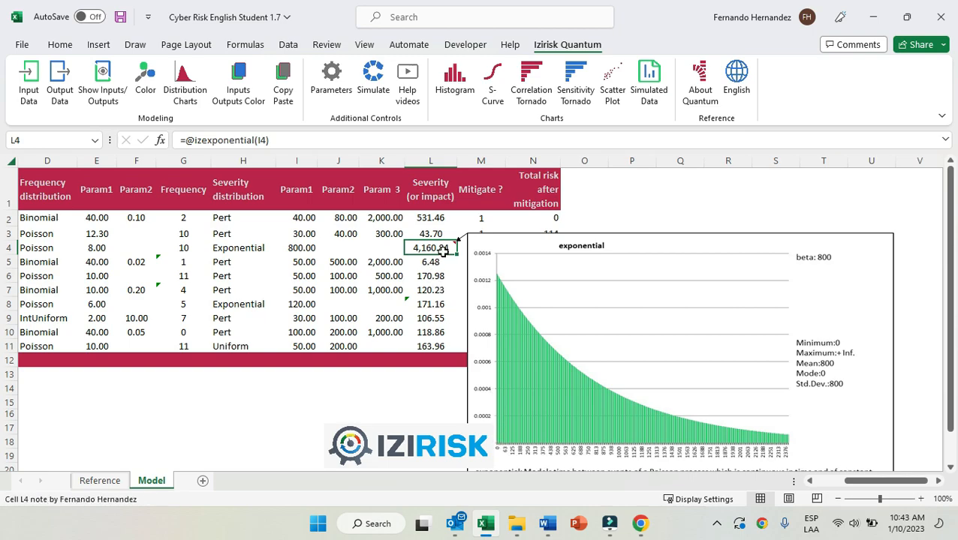
{"action": "left_click", "coordinate": [438, 262]}
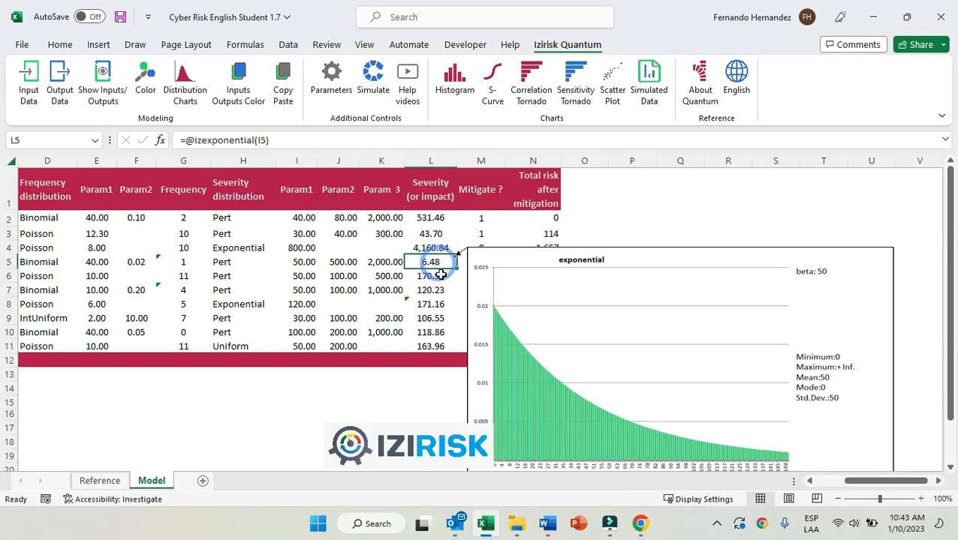
{"action": "left_click", "coordinate": [439, 276]}
{"action": "left_click", "coordinate": [439, 289]}
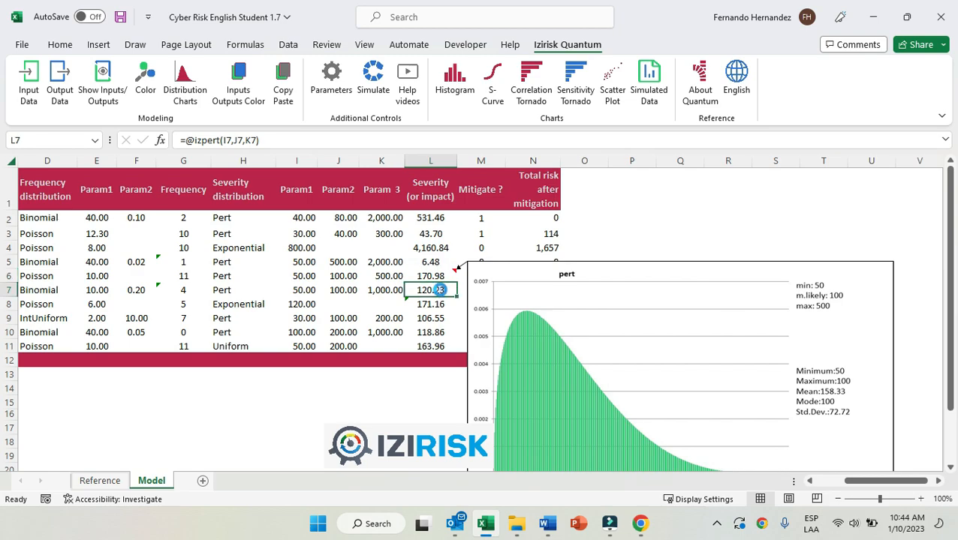
{"action": "left_click", "coordinate": [440, 304]}
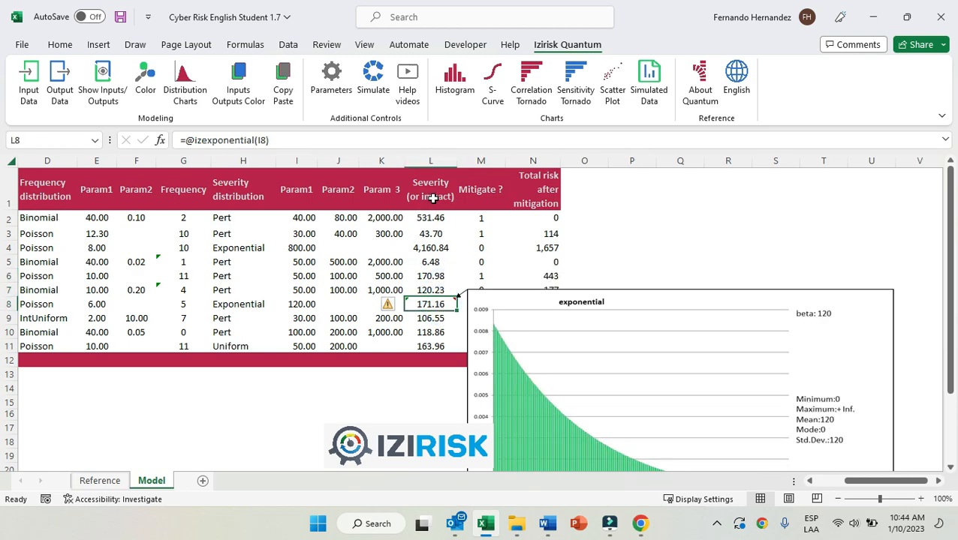
{"action": "left_click", "coordinate": [430, 318]}
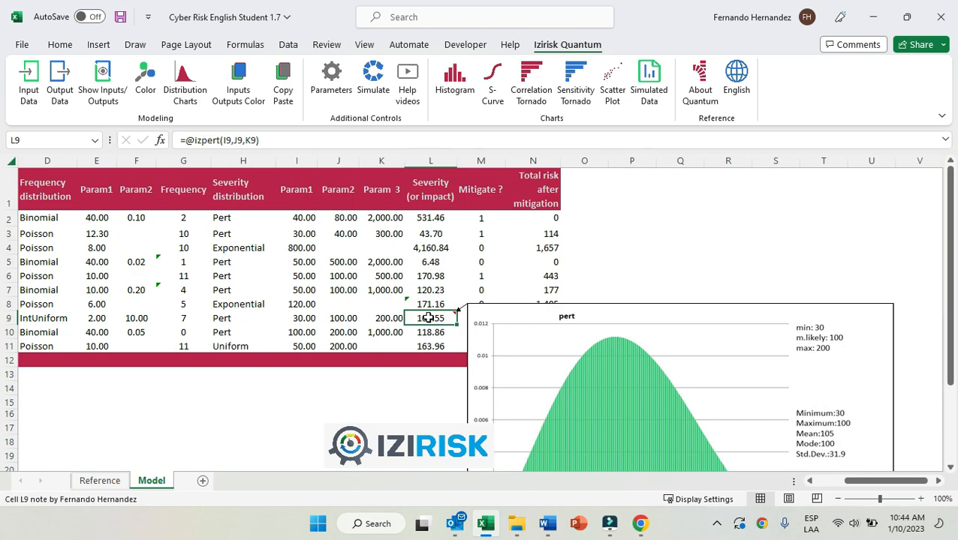
Return to cell A1 and disable the comment distribution charts again.
{"action": "key", "text": "ctrl+Home"}
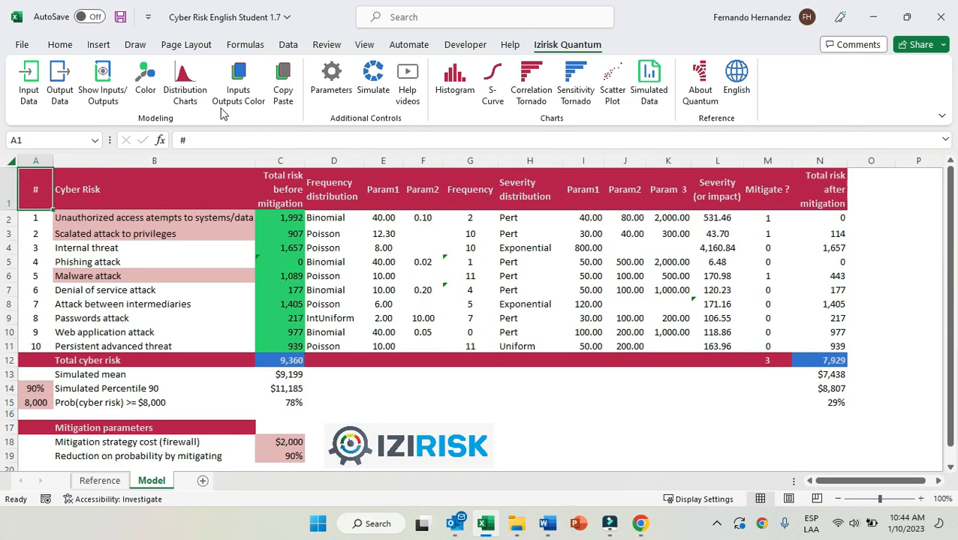
{"action": "left_click", "coordinate": [187, 89]}
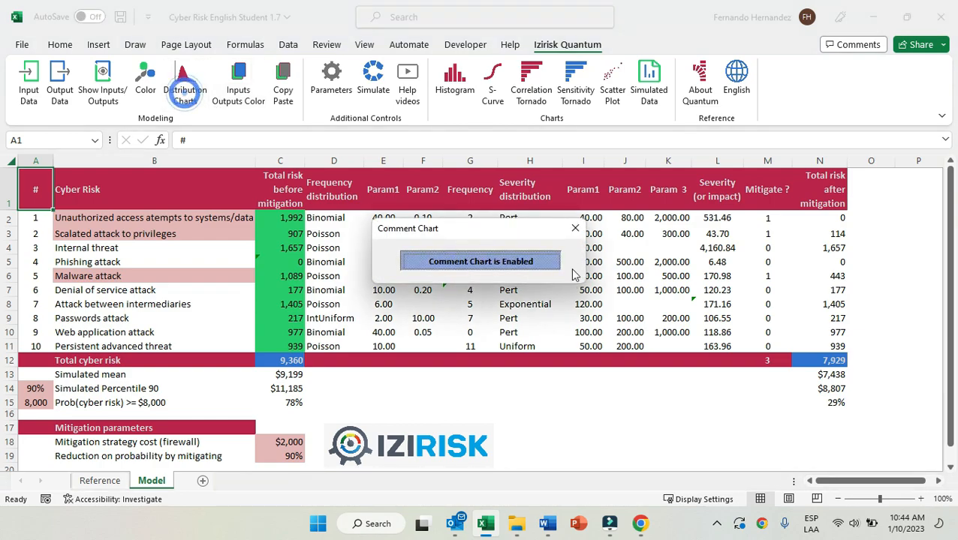
{"action": "left_click", "coordinate": [574, 230]}
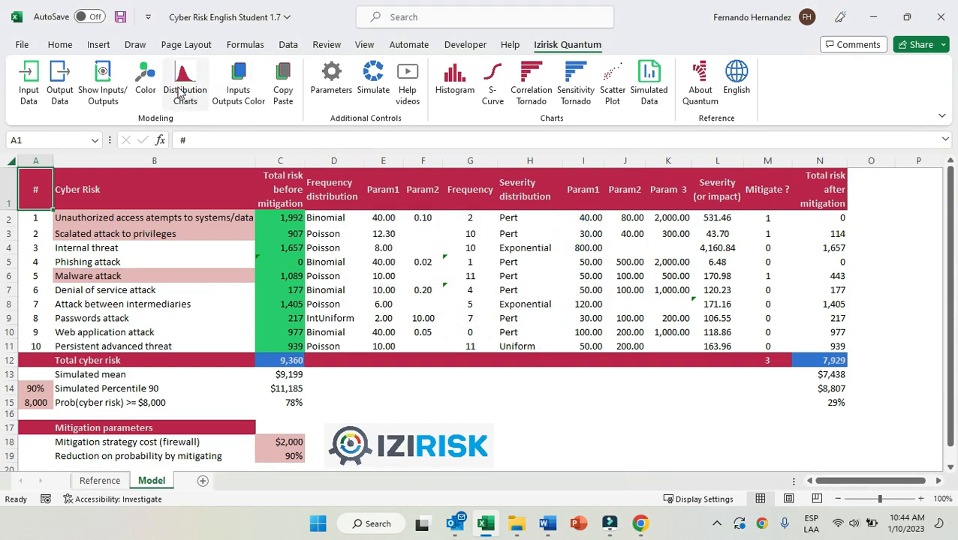
Recalculate the workbook to draw new samples, and examine the Frequency column G and the Severity column L.
{"action": "left_click", "coordinate": [241, 45]}
{"action": "left_click", "coordinate": [857, 73]}
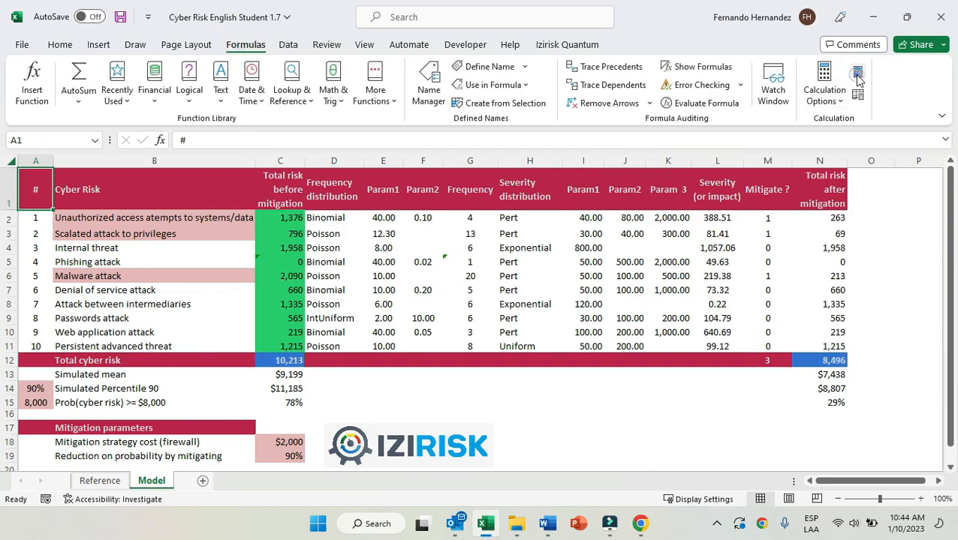
{"action": "left_click", "coordinate": [476, 159]}
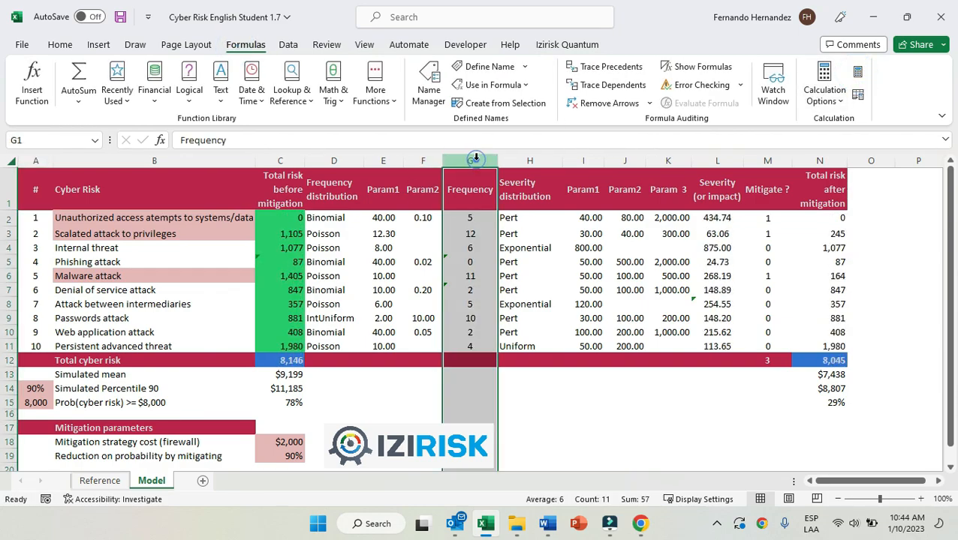
{"action": "left_click", "coordinate": [717, 160]}
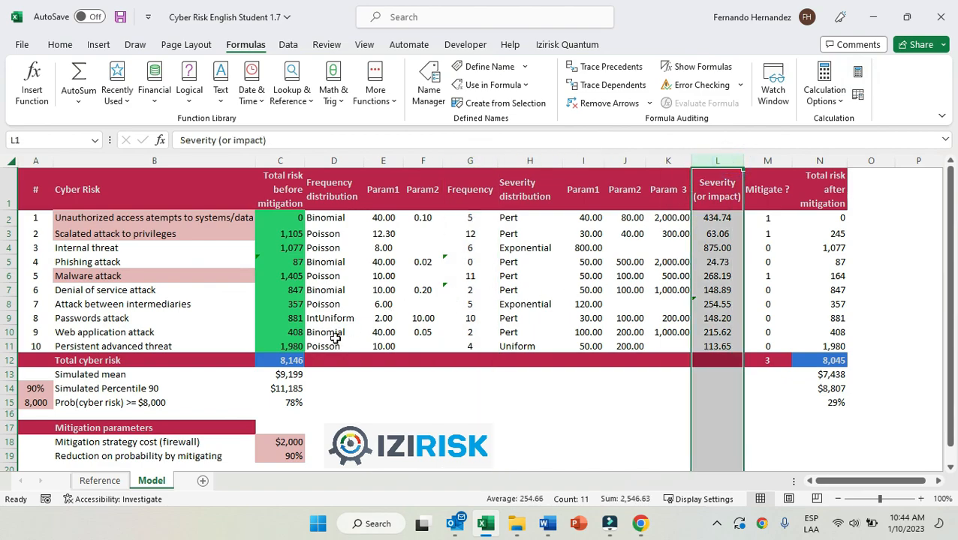
Examine the izconvolute formulas in C2 and C3, including C3's Poisson frequency and Pert severity arguments.
{"action": "left_click", "coordinate": [304, 220]}
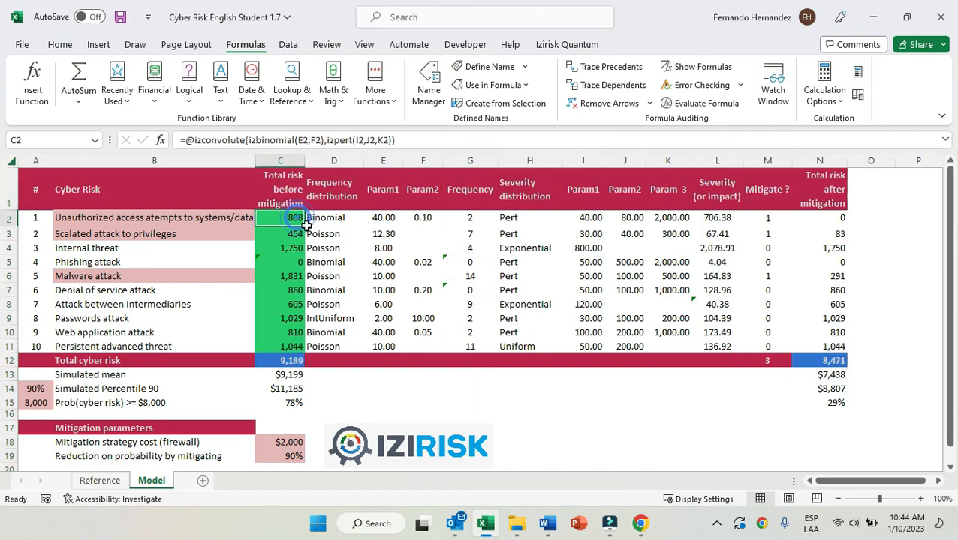
{"action": "left_click", "coordinate": [298, 233]}
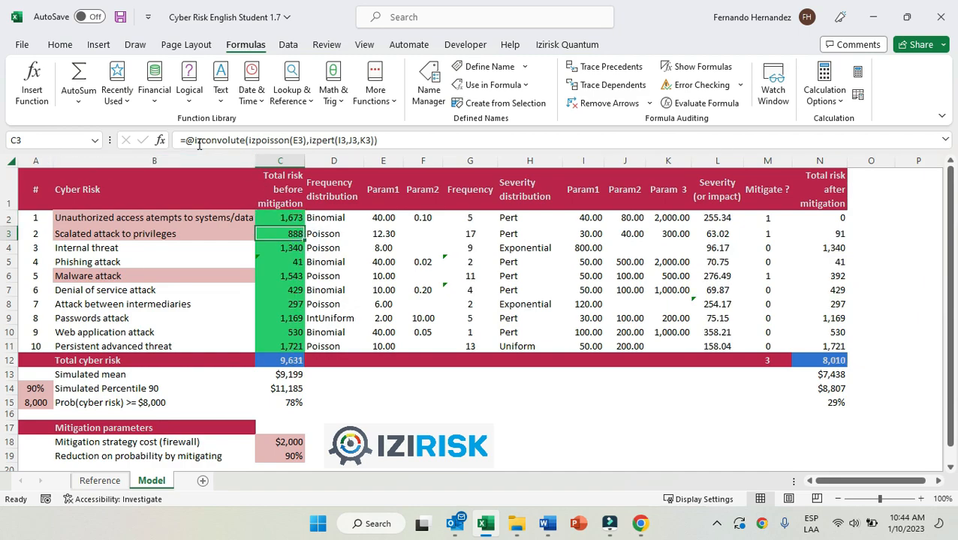
{"action": "left_click_drag", "start_coordinate": [193, 140], "coordinate": [247, 143]}
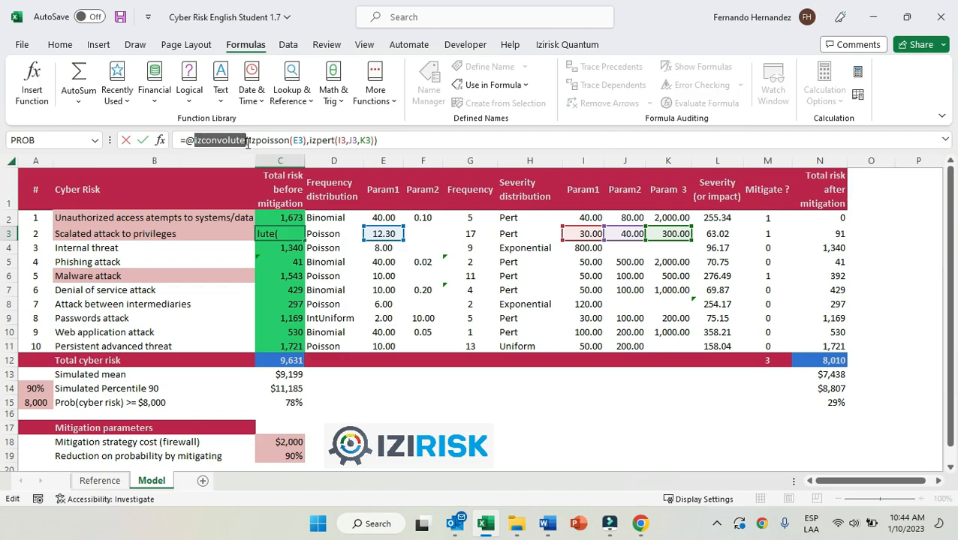
{"action": "left_click_drag", "start_coordinate": [249, 142], "coordinate": [307, 142]}
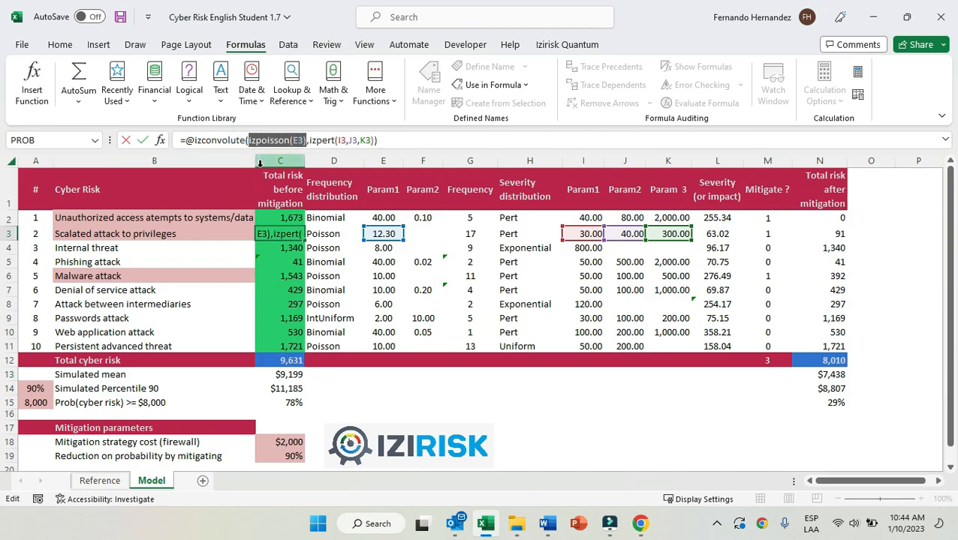
{"action": "left_click_drag", "start_coordinate": [310, 142], "coordinate": [378, 144]}
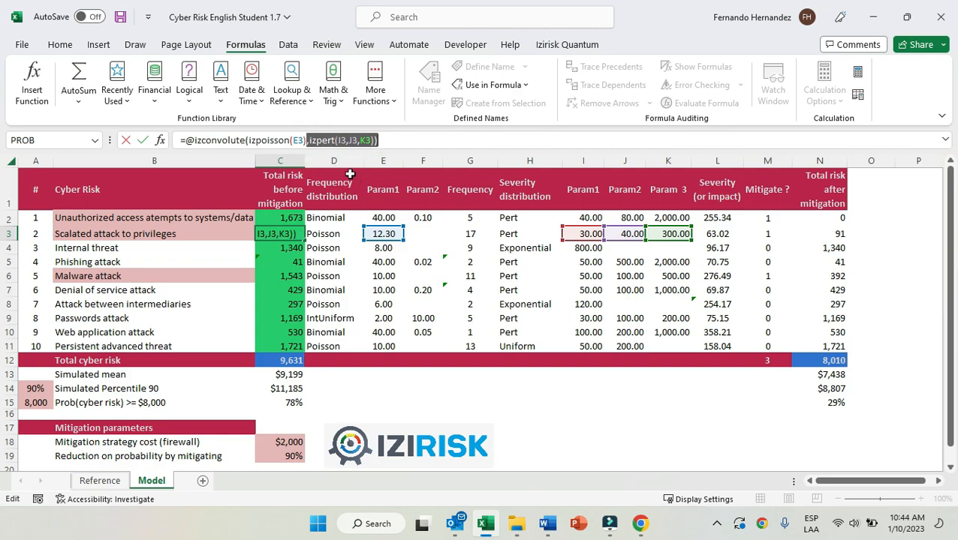
{"action": "key", "text": "Escape"}
Compare the izconvolute formulas of the other cyber risks in C4, C6 and C9, and examine the function name in C6.
{"action": "left_click", "coordinate": [294, 249]}
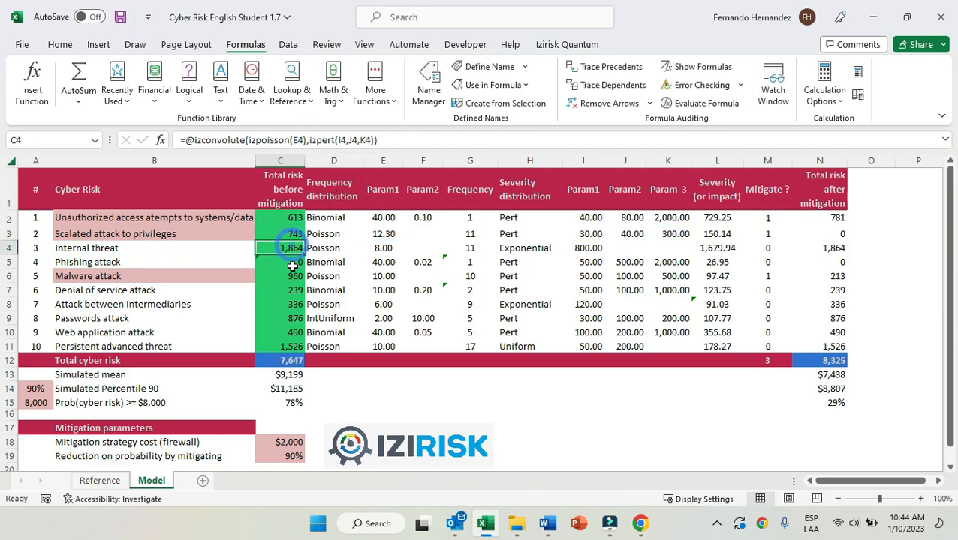
{"action": "left_click", "coordinate": [298, 273]}
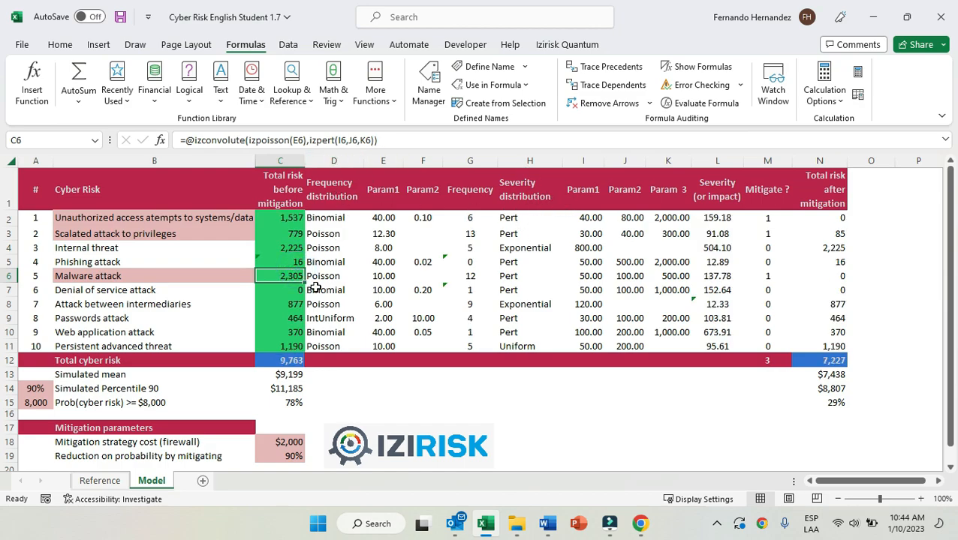
{"action": "left_click_drag", "start_coordinate": [63, 218], "coordinate": [82, 347]}
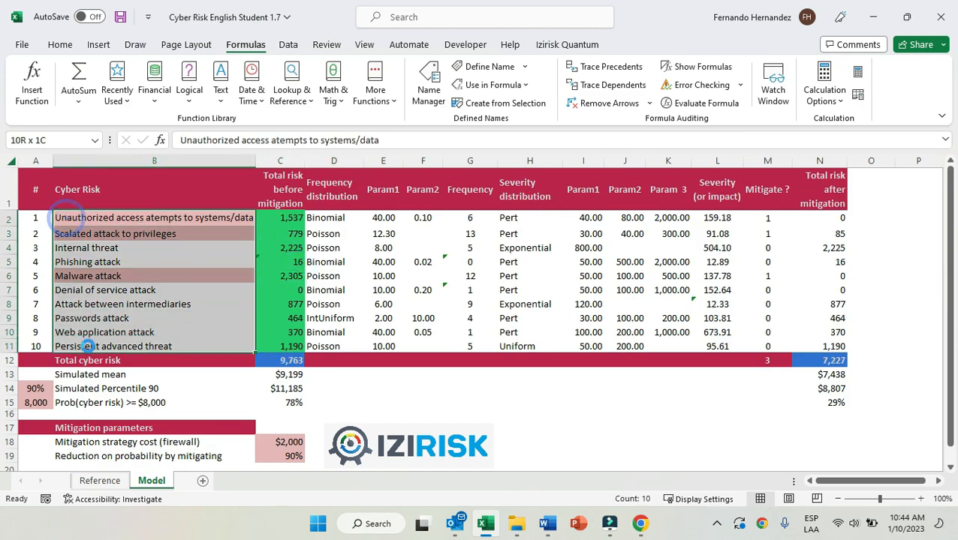
{"action": "left_click", "coordinate": [294, 276]}
{"action": "left_click", "coordinate": [300, 321]}
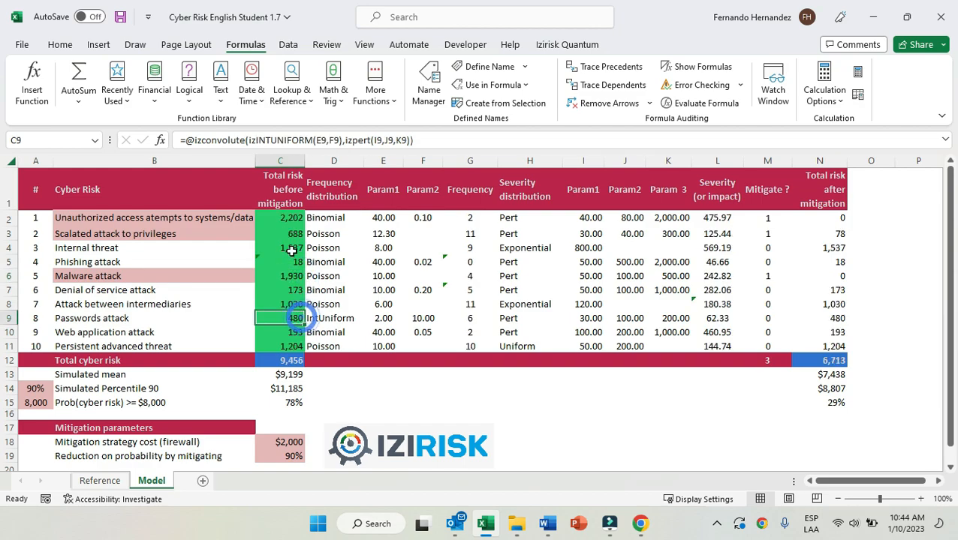
{"action": "left_click_drag", "start_coordinate": [282, 218], "coordinate": [296, 349]}
{"action": "left_click", "coordinate": [295, 280]}
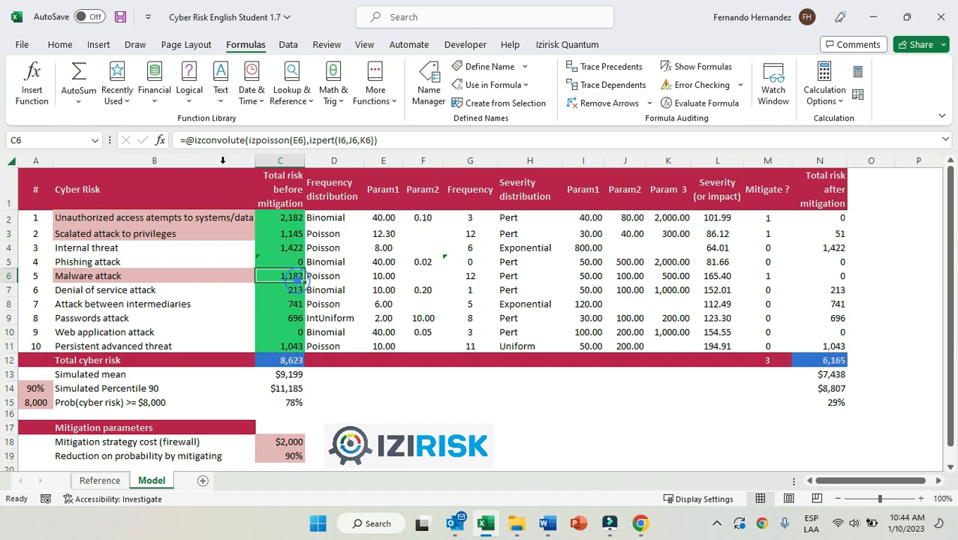
{"action": "left_click_drag", "start_coordinate": [195, 142], "coordinate": [242, 143]}
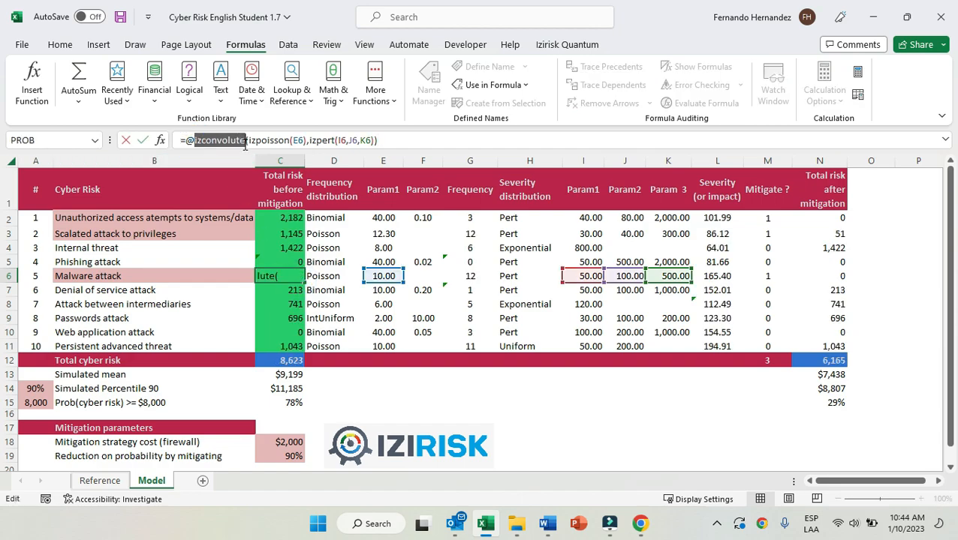
{"action": "key", "text": "Escape"}
Examine the total cyber risk formula in C12 and its output entry in the Izirisk Quantum inputs and outputs list.
{"action": "left_click", "coordinate": [295, 361]}
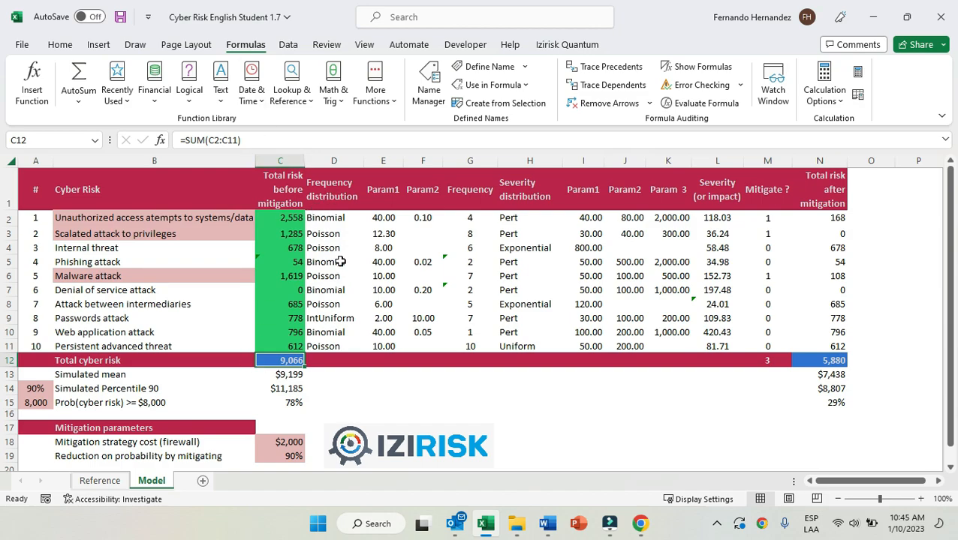
{"action": "left_click", "coordinate": [569, 47]}
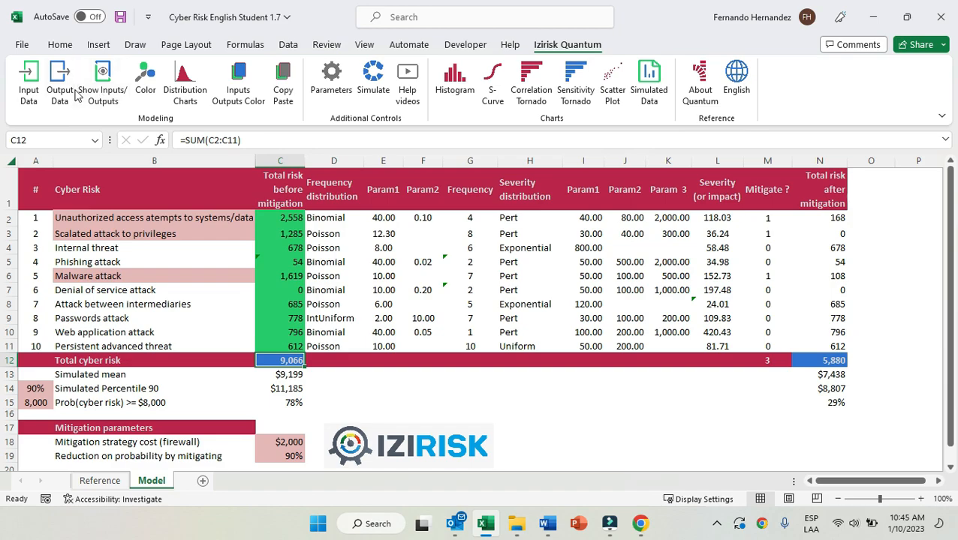
{"action": "left_click", "coordinate": [103, 87]}
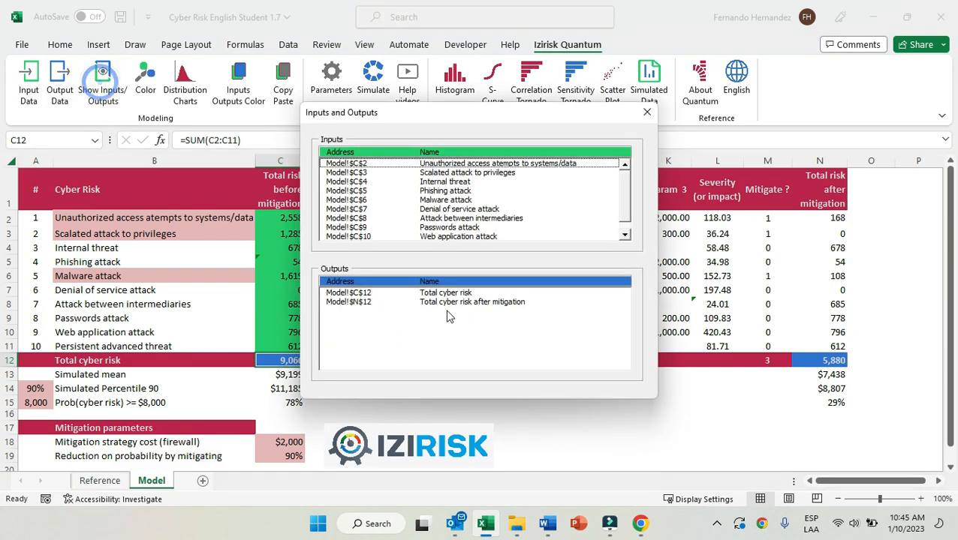
{"action": "left_click", "coordinate": [448, 293]}
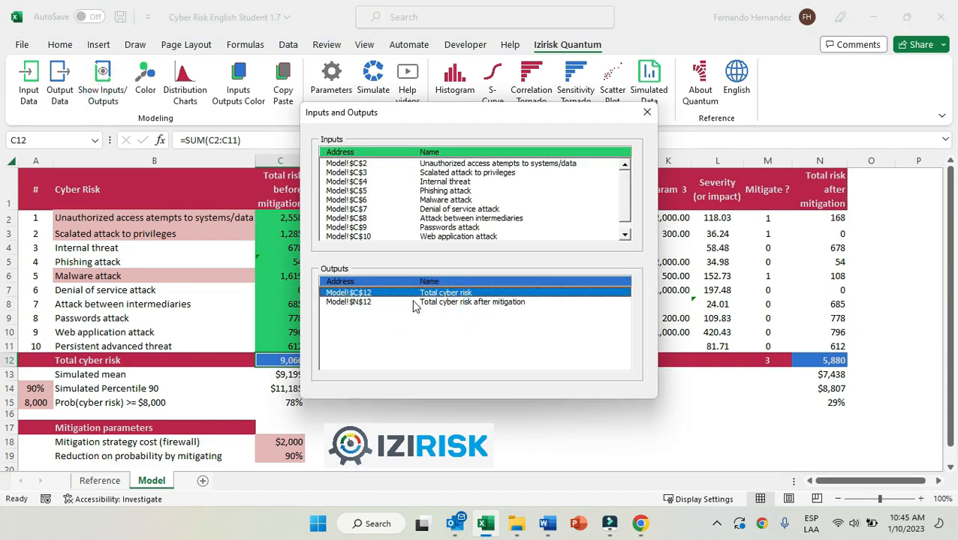
{"action": "left_click", "coordinate": [647, 112]}
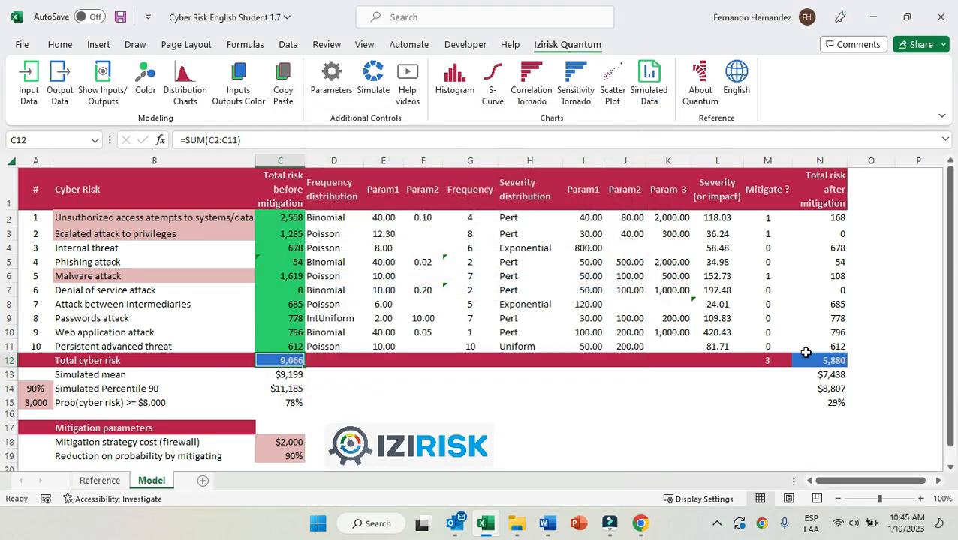
Examine the total risk after mitigation formula in N12 and its entry in the inputs and outputs list.
{"action": "left_click", "coordinate": [831, 358]}
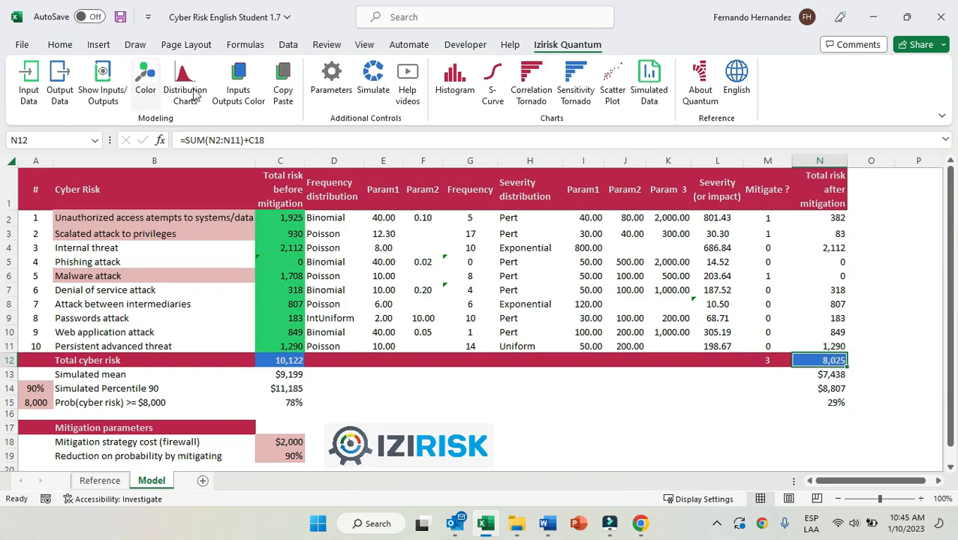
{"action": "left_click", "coordinate": [113, 90]}
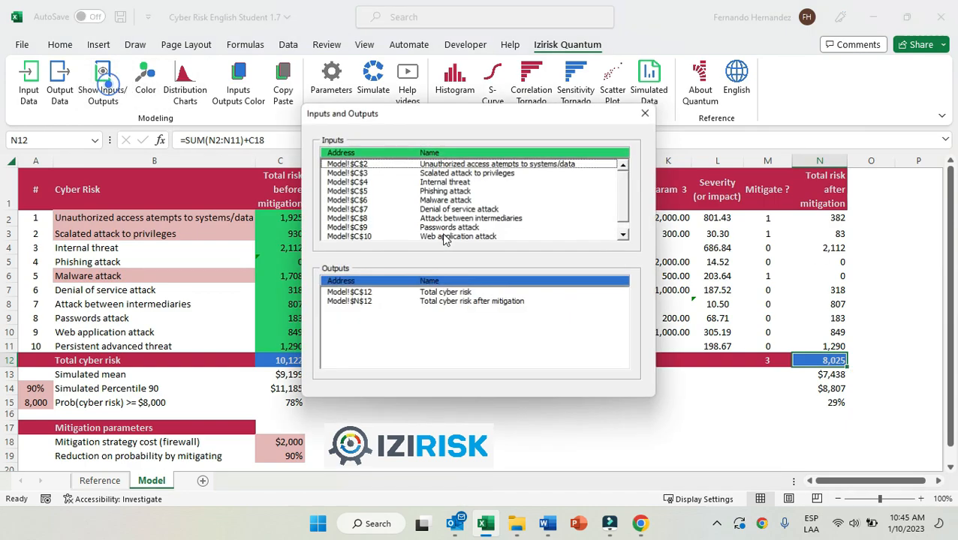
{"action": "left_click", "coordinate": [459, 304]}
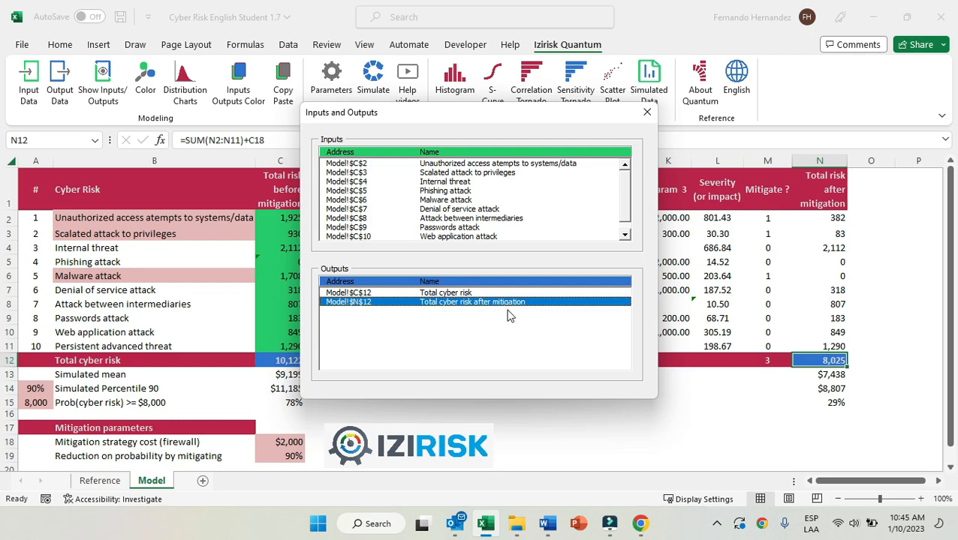
{"action": "left_click", "coordinate": [646, 115]}
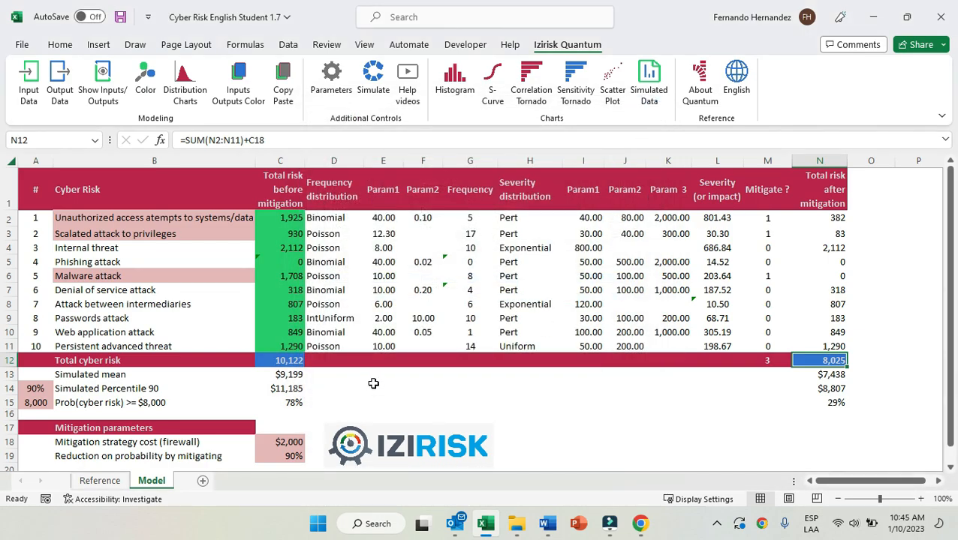
Review the input cells C2 to C11 and output cell C12, and view the Define Input and Define Output dialogs for E14.
{"action": "left_click_drag", "start_coordinate": [280, 215], "coordinate": [287, 347]}
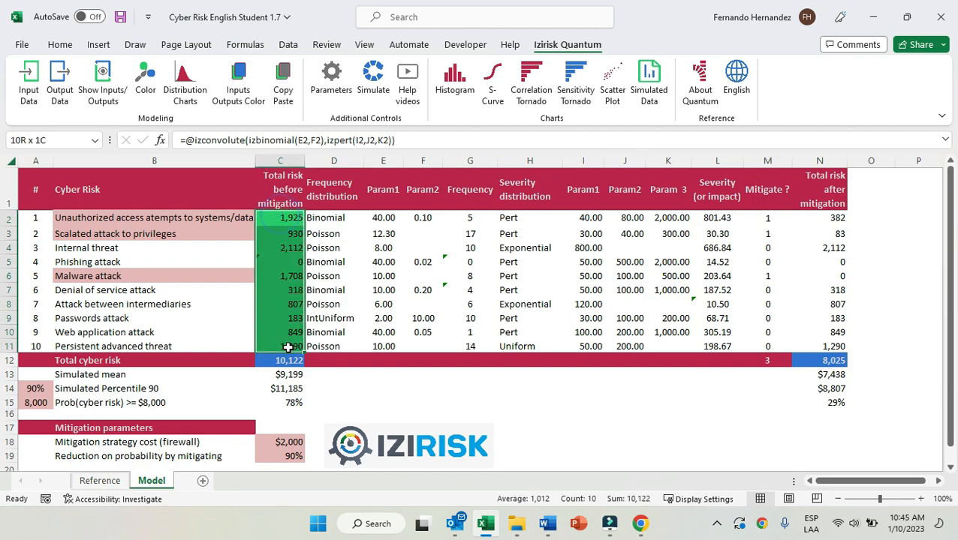
{"action": "left_click", "coordinate": [289, 363]}
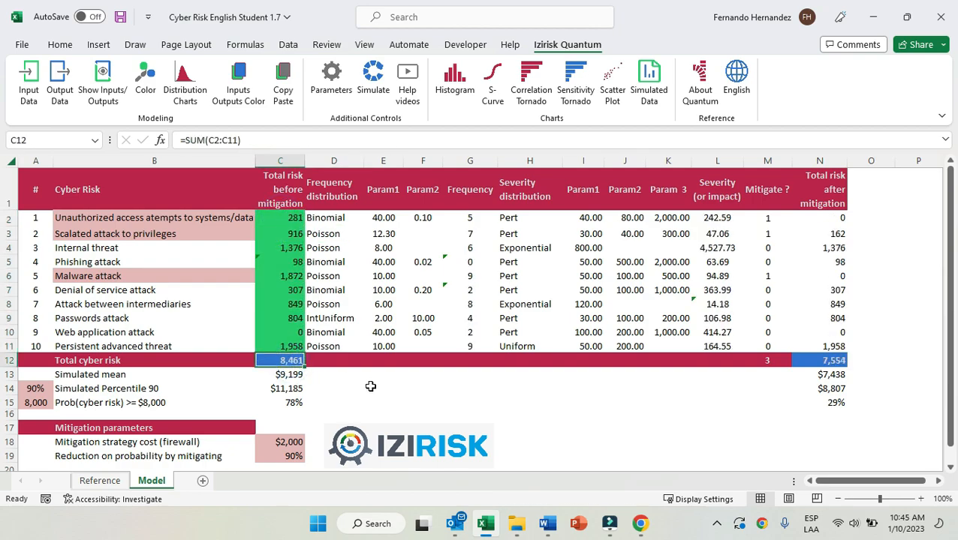
{"action": "left_click", "coordinate": [369, 387]}
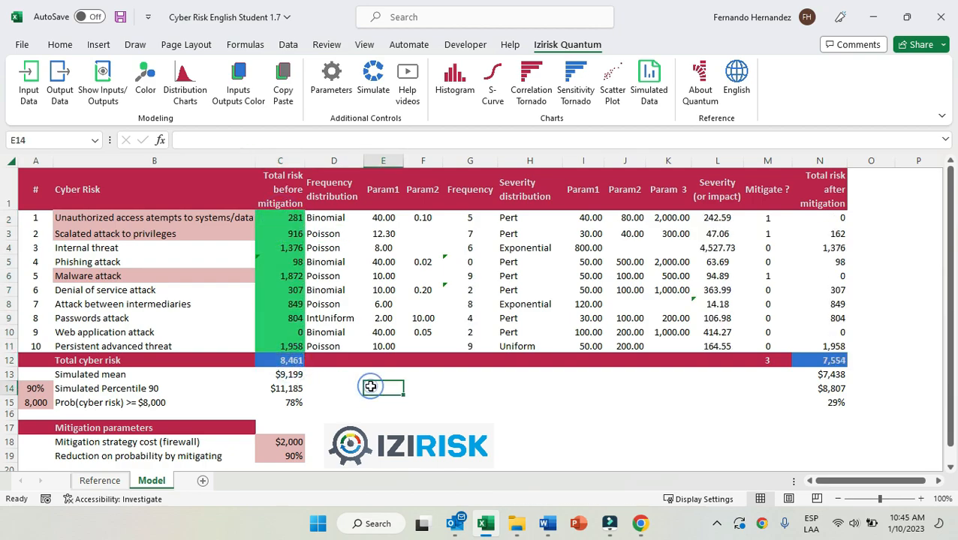
{"action": "left_click", "coordinate": [28, 88]}
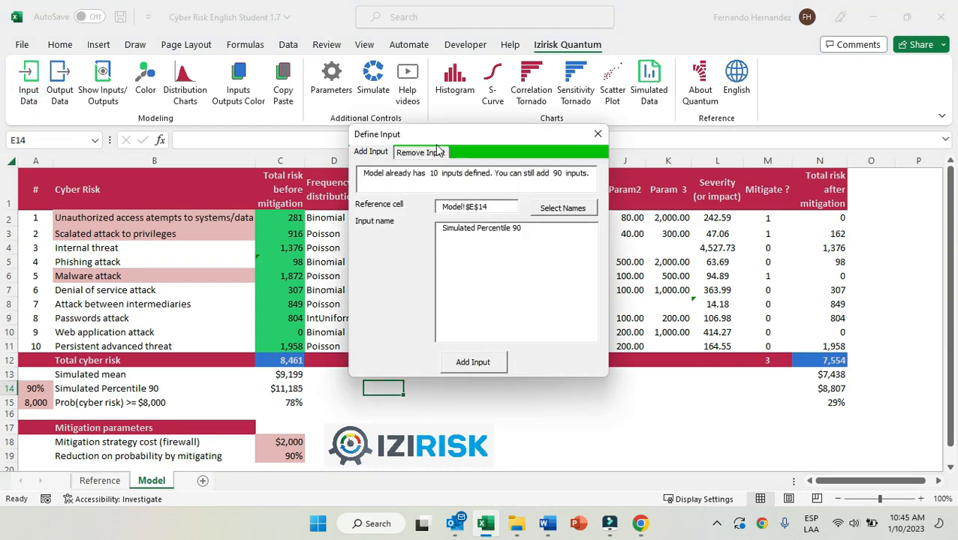
{"action": "left_click", "coordinate": [598, 133]}
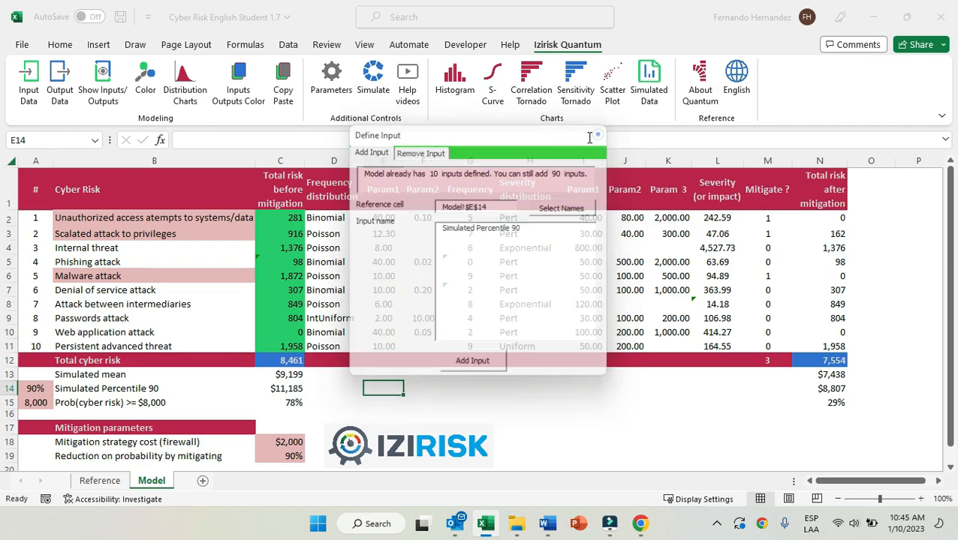
{"action": "left_click", "coordinate": [59, 84]}
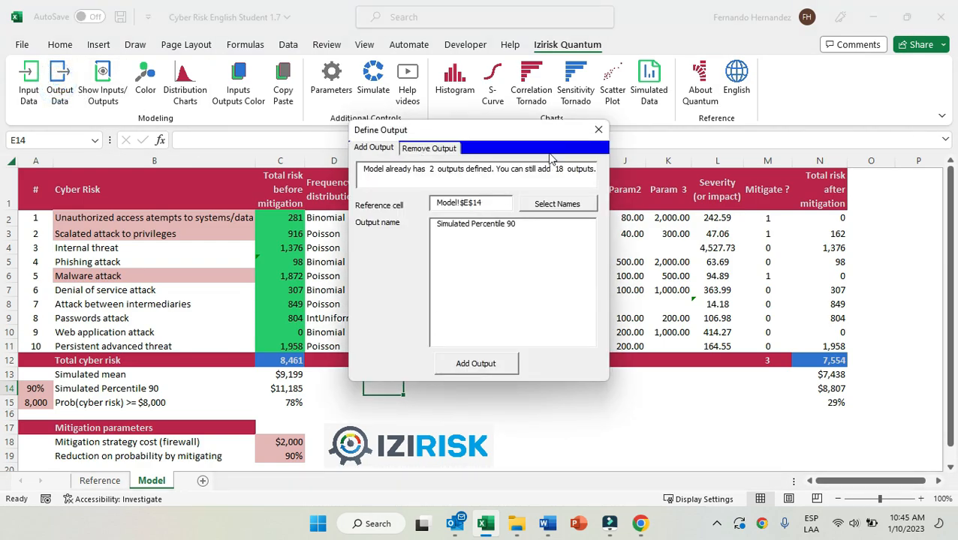
{"action": "left_click", "coordinate": [598, 129]}
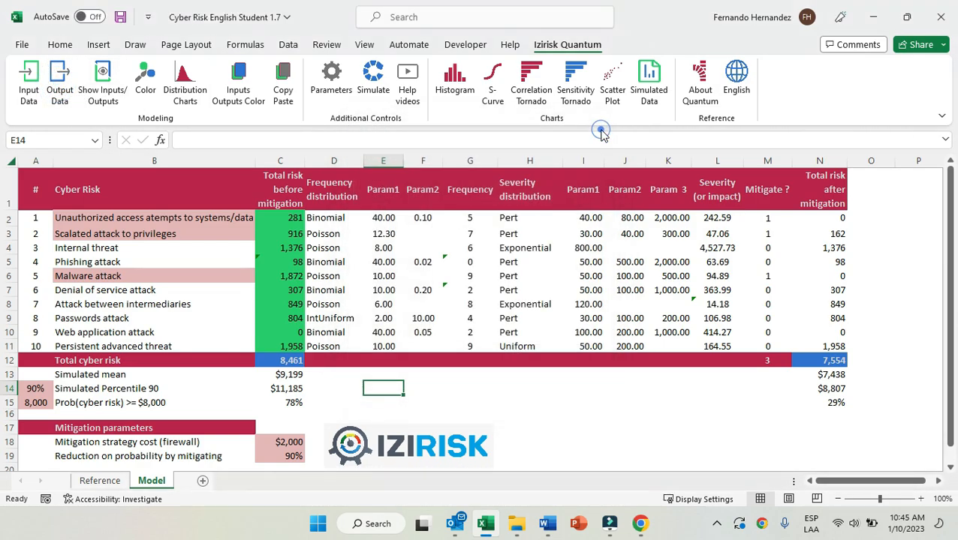
Look through the full list of the model's defined inputs and outputs, and close it.
{"action": "left_click", "coordinate": [103, 84]}
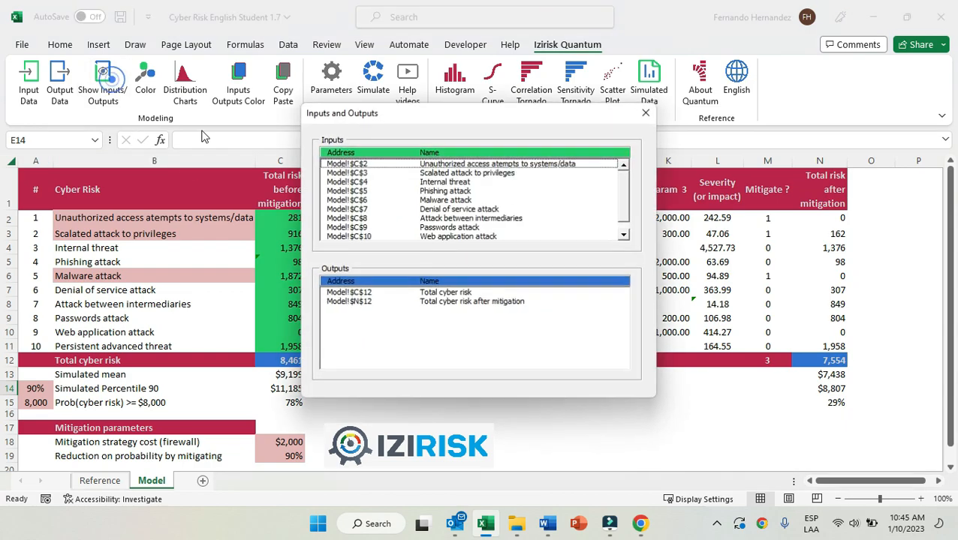
{"action": "scroll", "coordinate": [626, 186], "scroll_direction": "down", "scroll_amount": 1}
{"action": "scroll", "coordinate": [616, 182], "scroll_direction": "up", "scroll_amount": 1}
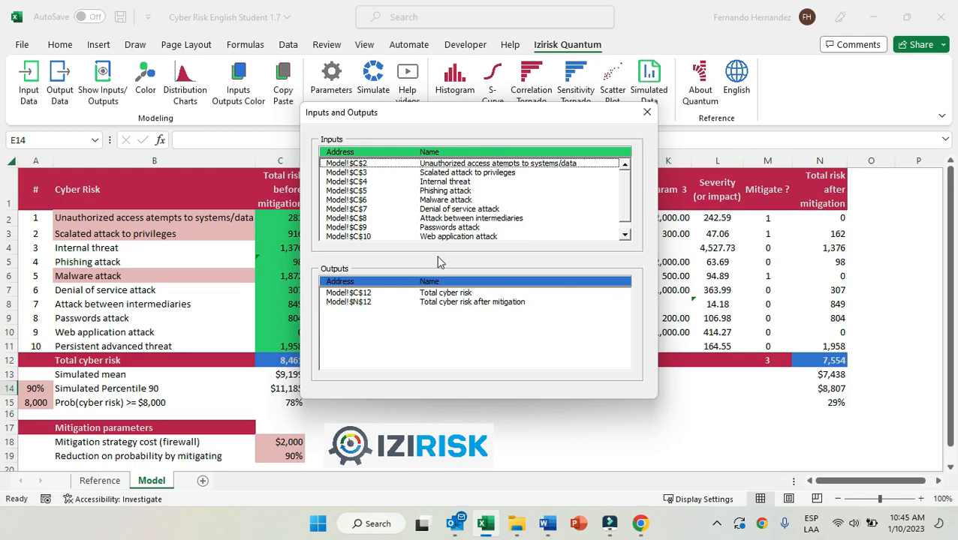
{"action": "left_click", "coordinate": [647, 112]}
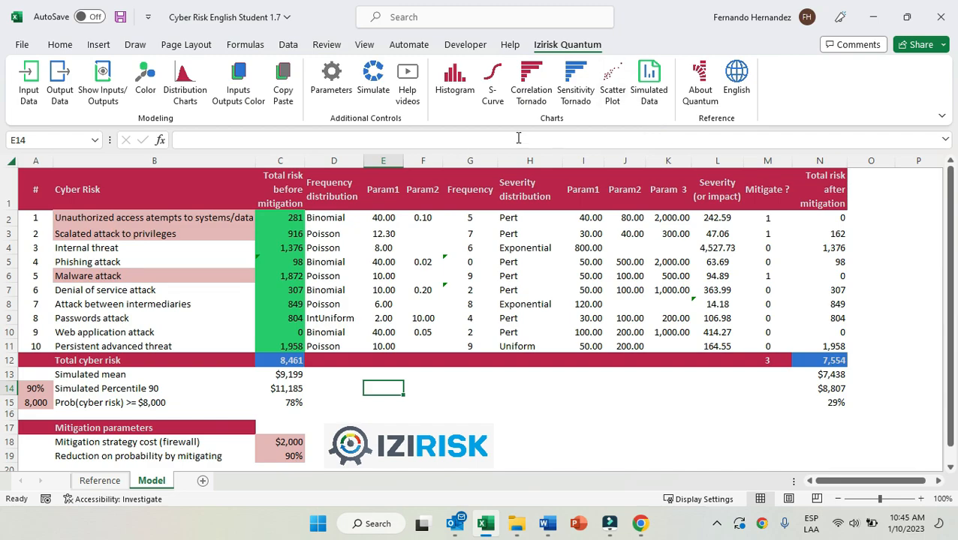
Examine the number of iterations to run in the simulation parameters, and close them without changes.
{"action": "left_click", "coordinate": [333, 90]}
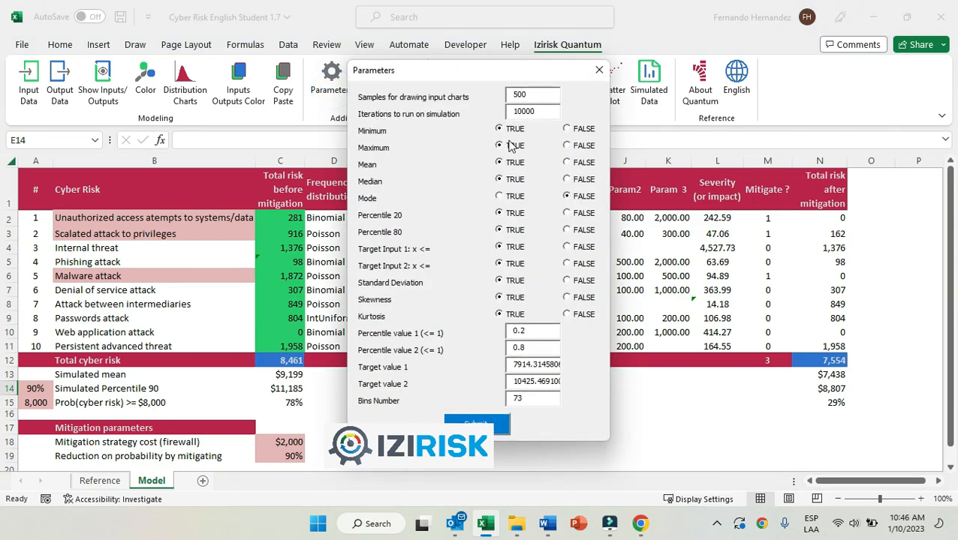
{"action": "left_click", "coordinate": [544, 112]}
{"action": "left_click", "coordinate": [599, 70]}
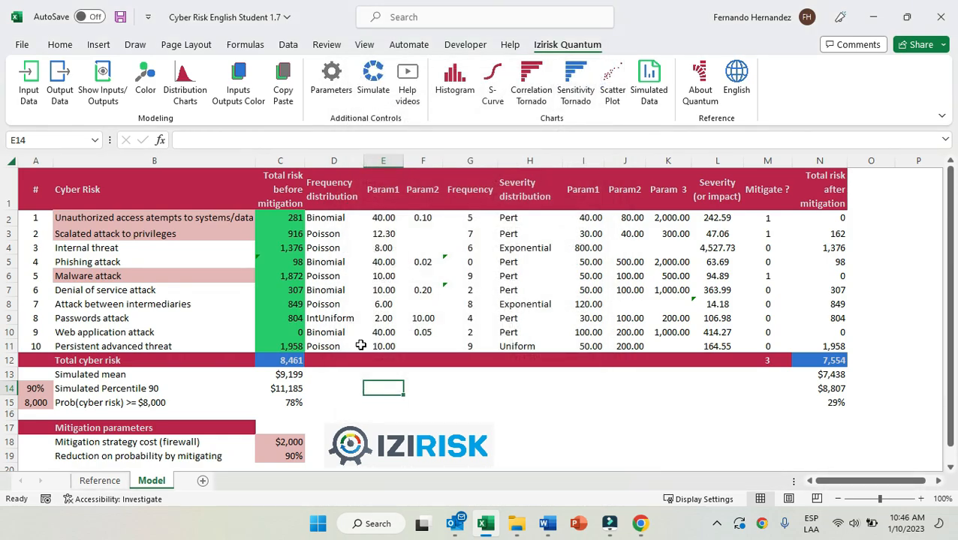
Review the simulation parameters with the total cyber risk output C12 selected, and close them without changes.
{"action": "left_click", "coordinate": [294, 360]}
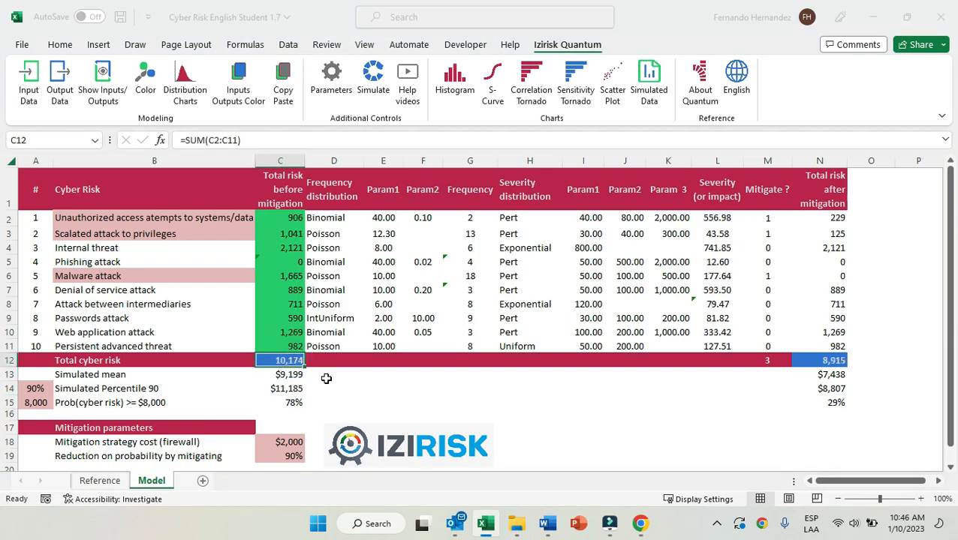
{"action": "left_click", "coordinate": [331, 81]}
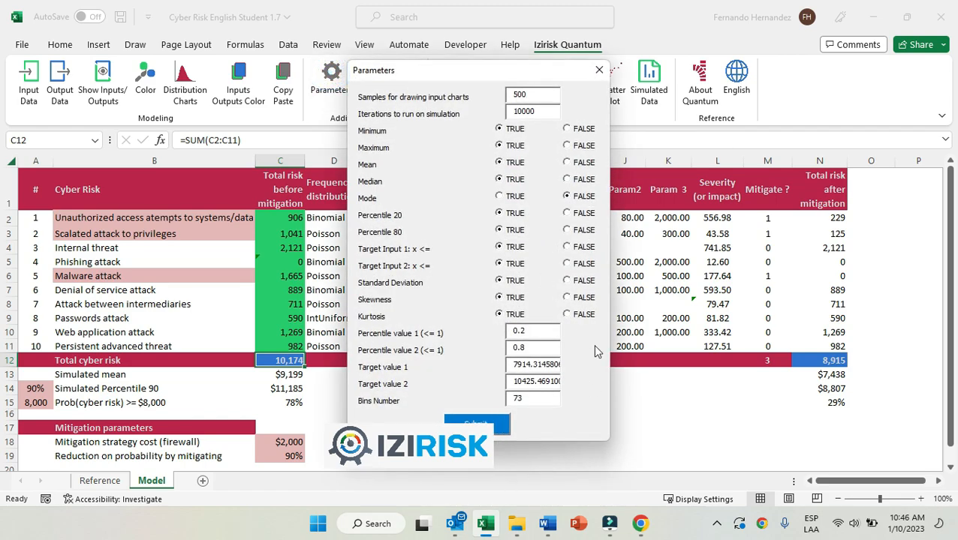
{"action": "left_click", "coordinate": [598, 70]}
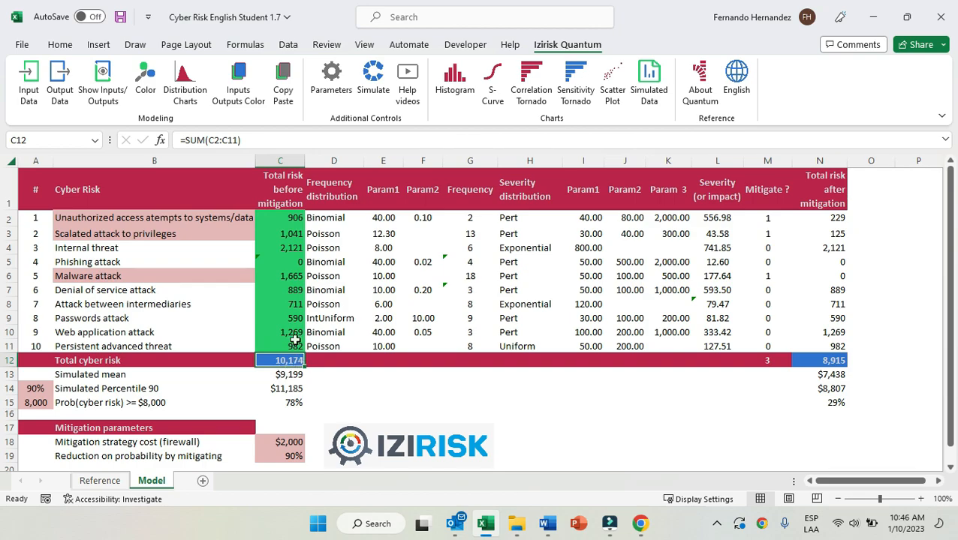
Examine the histogram and simulation statistics of the total cyber risk in C12, and close the chart.
{"action": "left_click", "coordinate": [459, 84]}
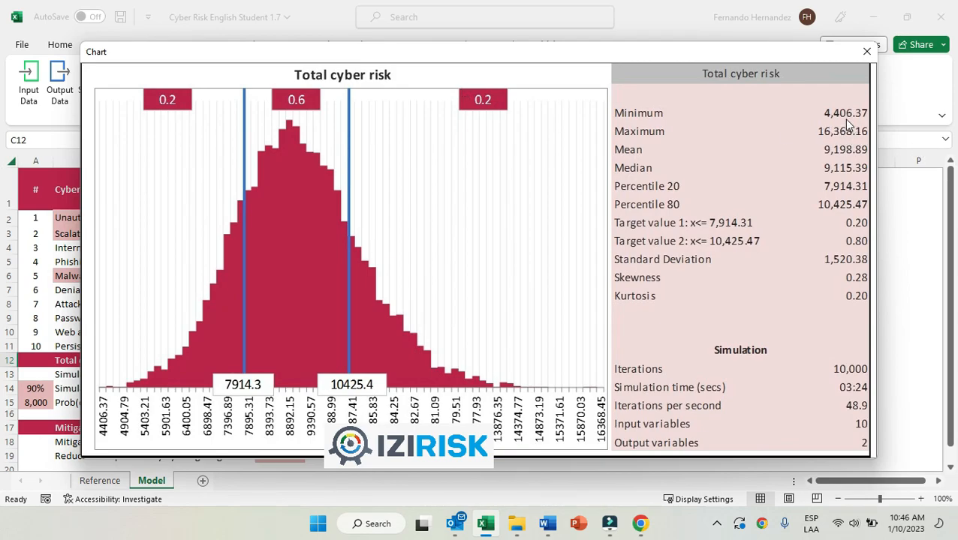
{"action": "left_click_drag", "start_coordinate": [593, 60], "coordinate": [779, 56]}
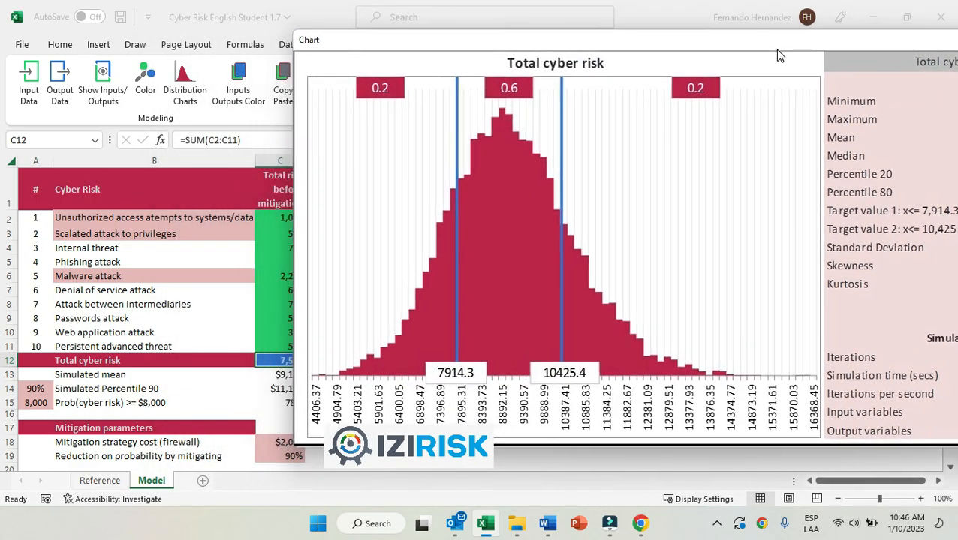
{"action": "left_click_drag", "start_coordinate": [529, 43], "coordinate": [274, 58]}
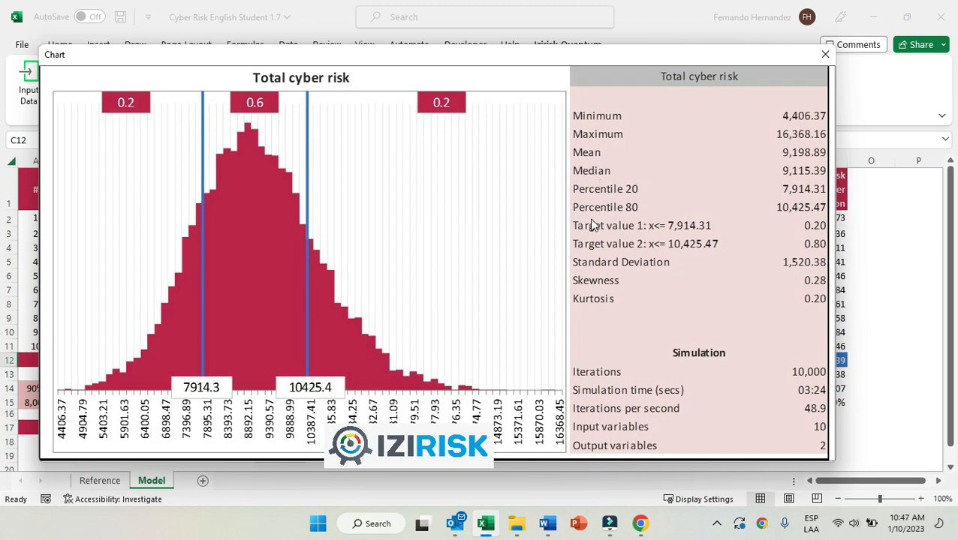
{"action": "left_click", "coordinate": [823, 54]}
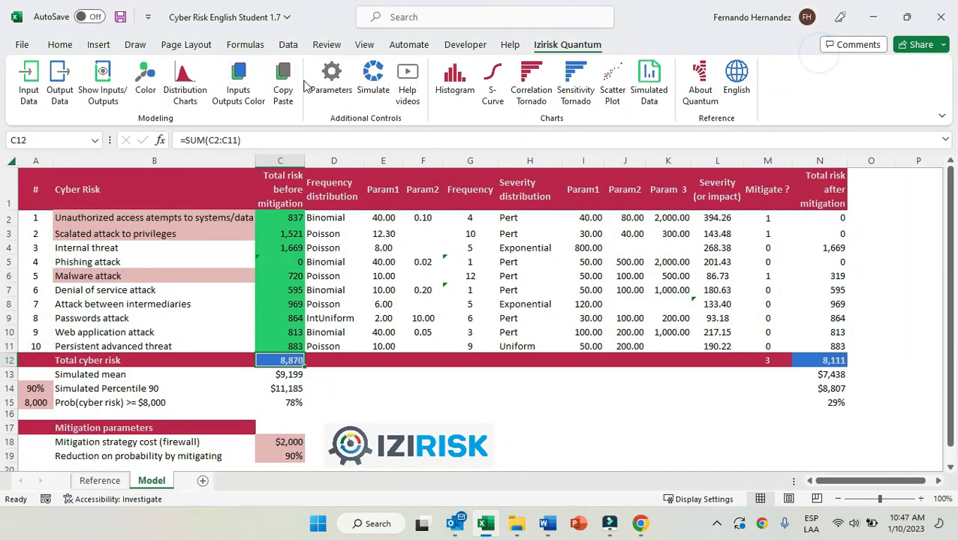
Set the simulation percentile values to 0.1 and 0.9 without running the simulation, and view the updated total cyber risk histogram.
{"action": "left_click", "coordinate": [332, 84]}
{"action": "left_click", "coordinate": [543, 332]}
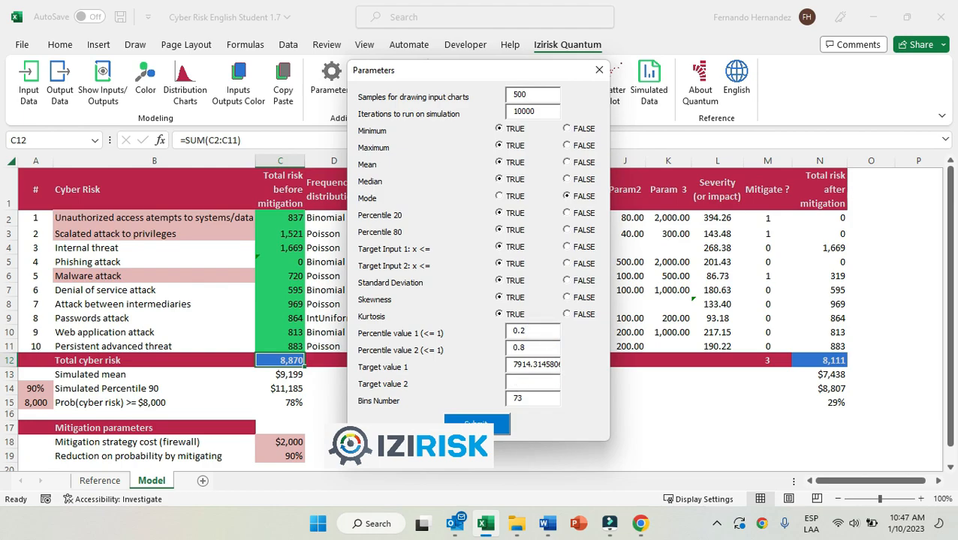
{"action": "left_click", "coordinate": [531, 332]}
{"action": "key", "text": "BackSpace"}
{"action": "type", "text": "1"}
{"action": "key", "text": "BackSpace"}
{"action": "type", "text": "9"}
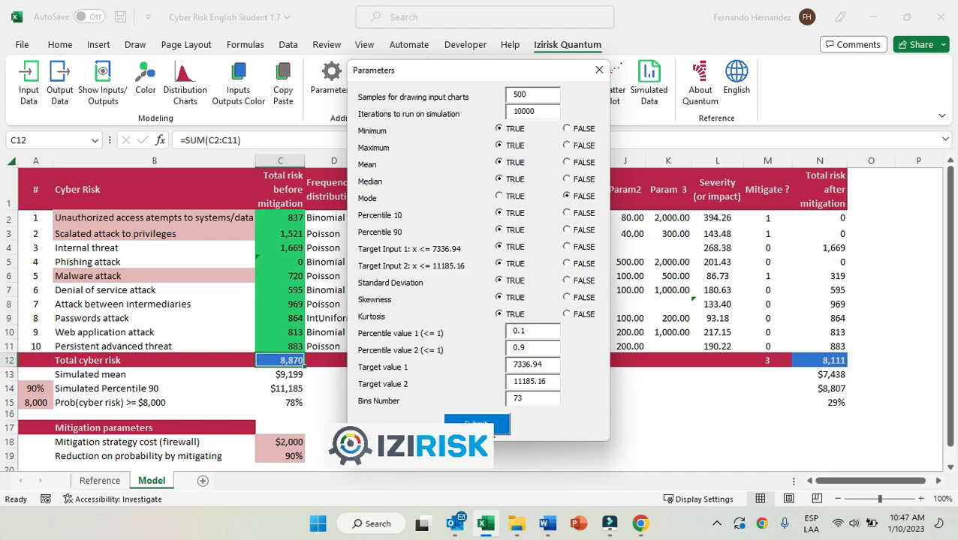
{"action": "left_click", "coordinate": [476, 425]}
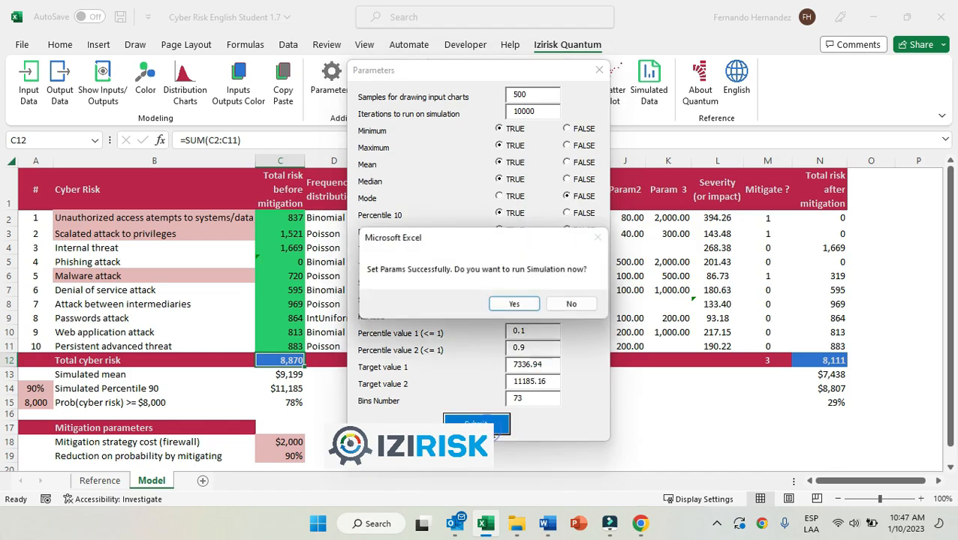
{"action": "left_click", "coordinate": [572, 304]}
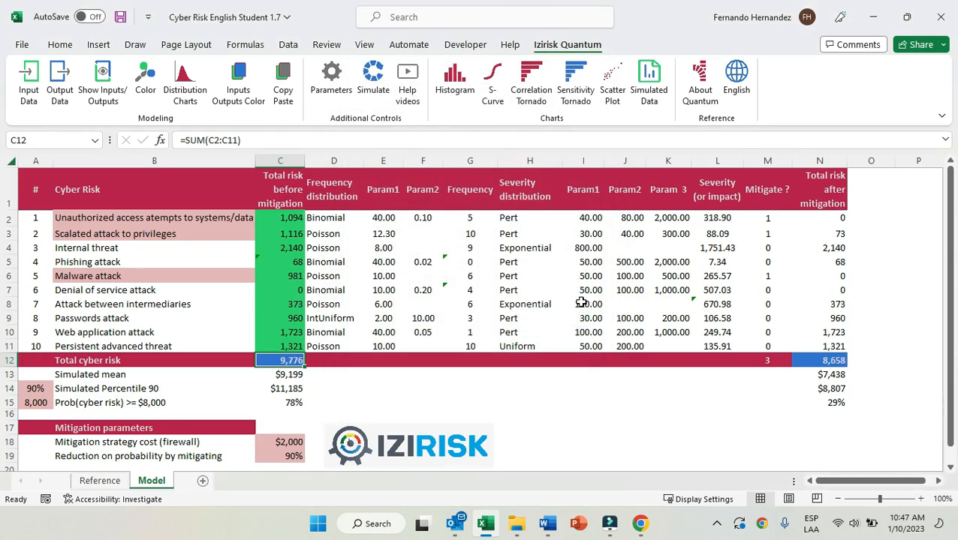
{"action": "left_click", "coordinate": [455, 84]}
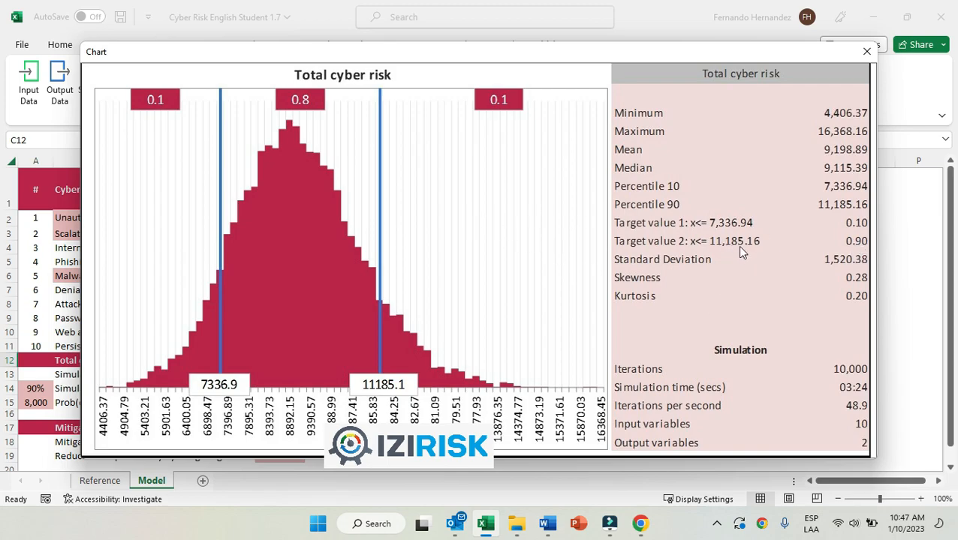
{"action": "left_click", "coordinate": [868, 52]}
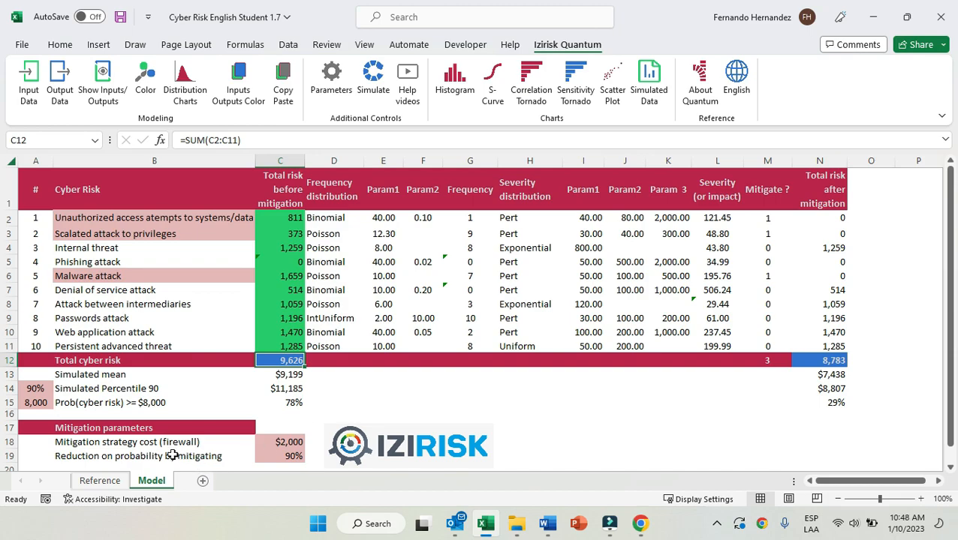
Review the mitigation parameters: the firewall strategy cost in C18 and the reduction on probability in C19.
{"action": "left_click", "coordinate": [129, 434]}
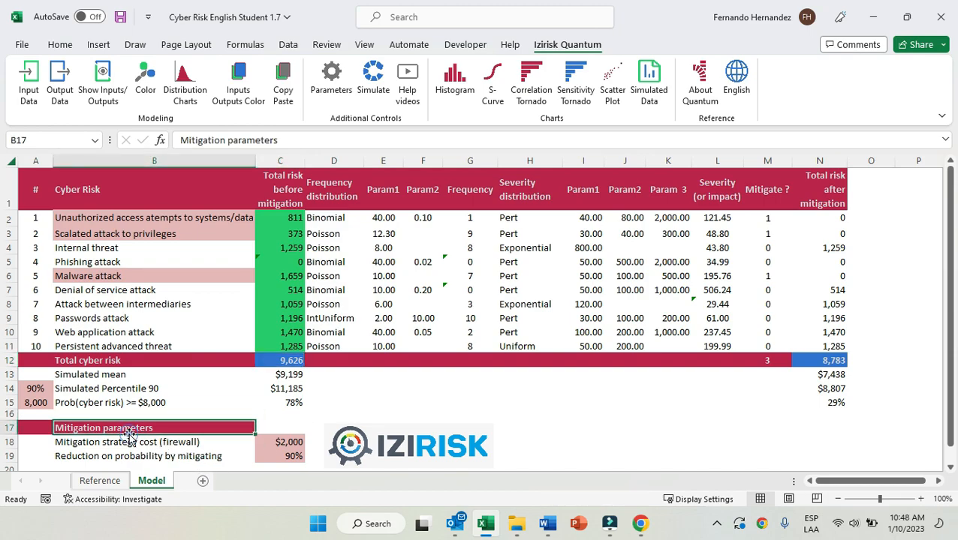
{"action": "left_click", "coordinate": [178, 445]}
{"action": "left_click", "coordinate": [300, 442]}
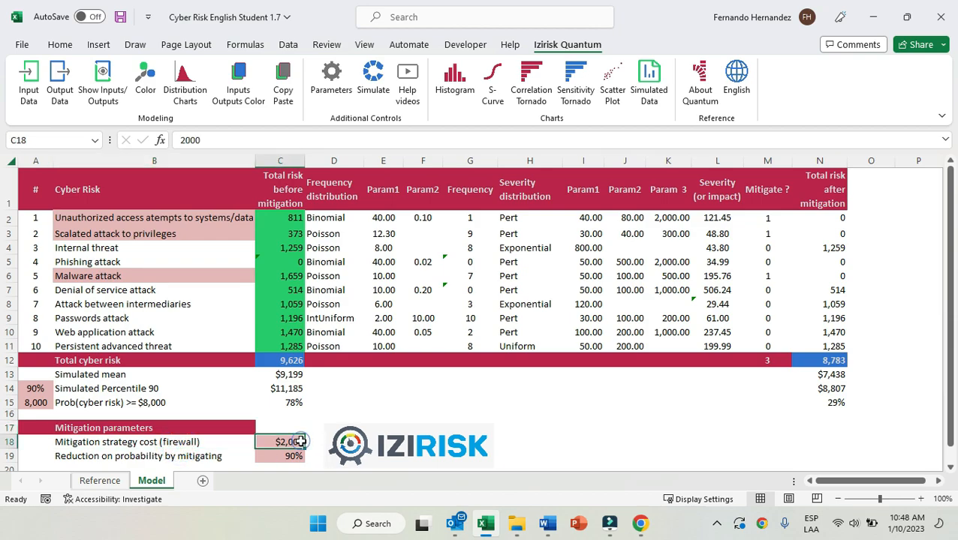
{"action": "left_click", "coordinate": [300, 457]}
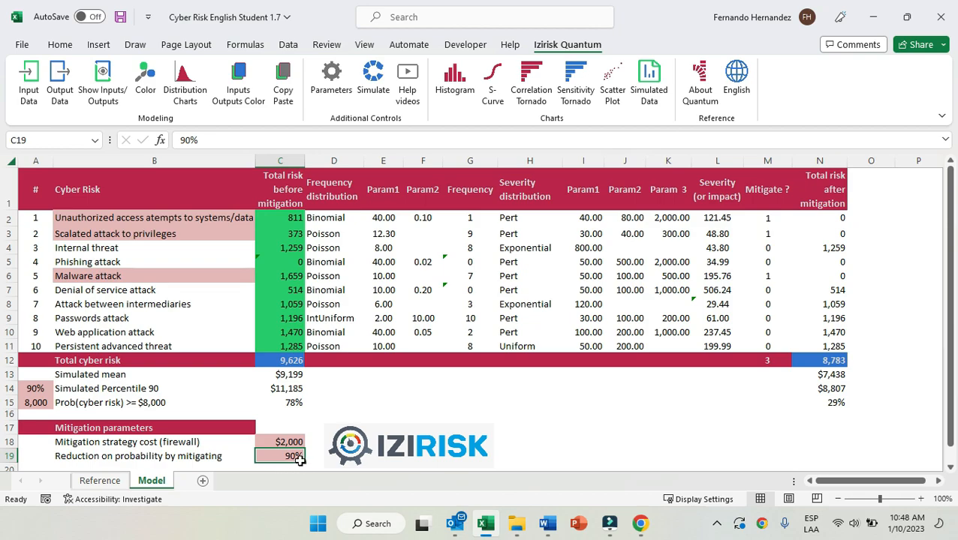
Review the mitigate flags in M2, M3 and M6, the probability reduction in C19, and the frequencies G2 to G11.
{"action": "left_click", "coordinate": [770, 218]}
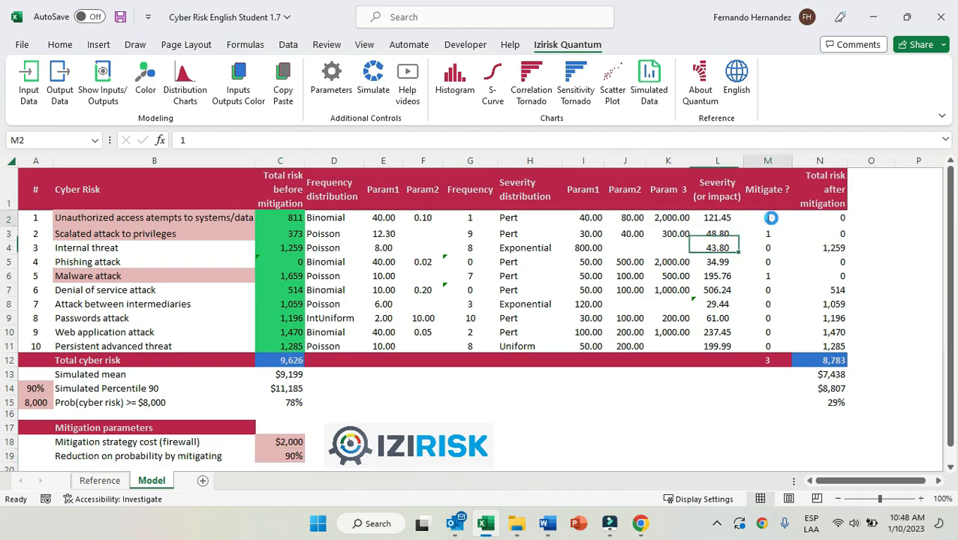
{"action": "left_click", "coordinate": [770, 238]}
{"action": "left_click", "coordinate": [769, 277]}
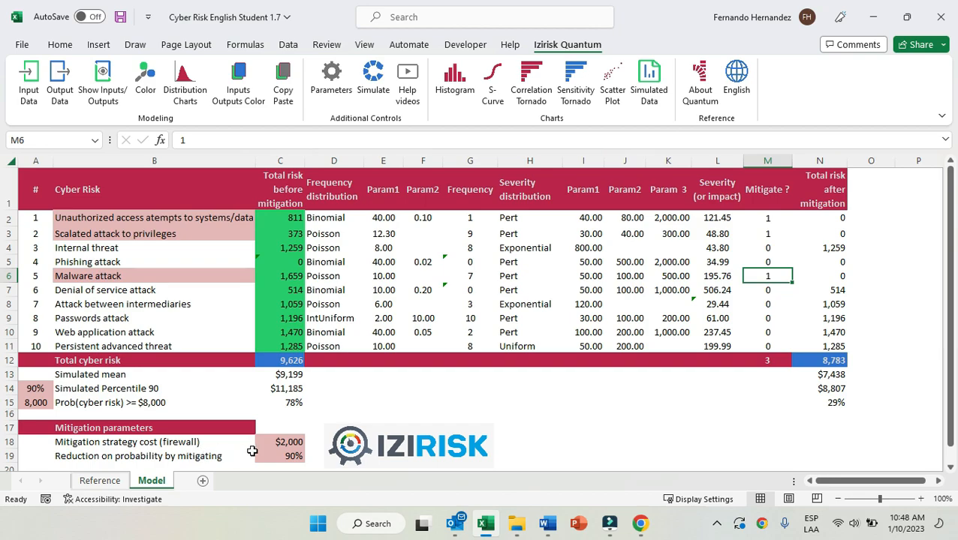
{"action": "left_click", "coordinate": [299, 457]}
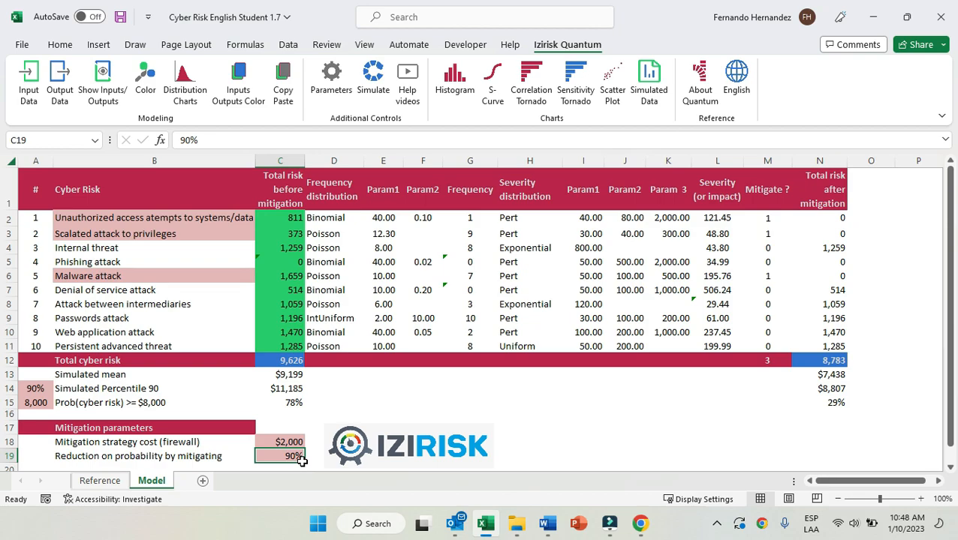
{"action": "left_click_drag", "start_coordinate": [471, 217], "coordinate": [477, 348]}
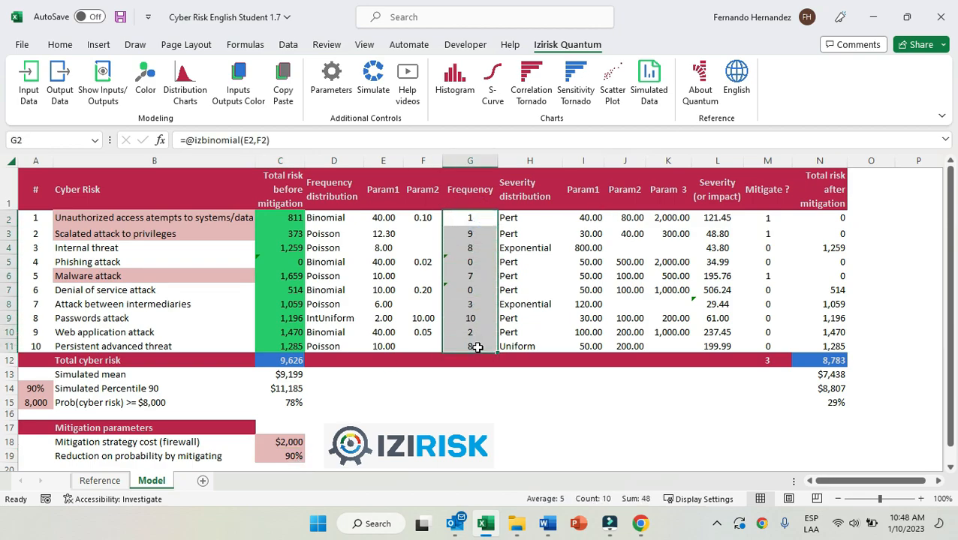
Look at the risk after mitigation in N2 and the rows of the mitigated risks, rows 2, 3 and 6.
{"action": "left_click", "coordinate": [832, 217]}
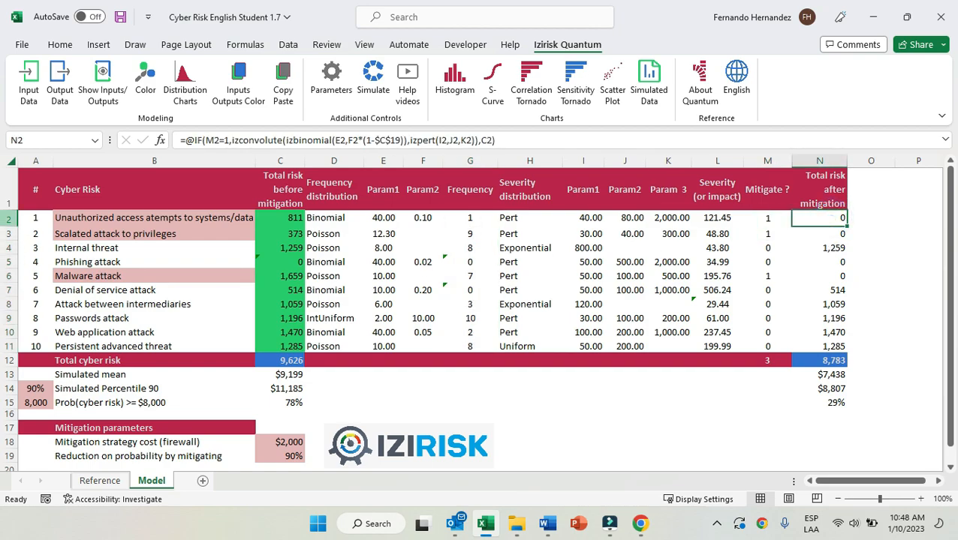
{"action": "left_click", "coordinate": [9, 218]}
{"action": "left_click", "coordinate": [9, 233]}
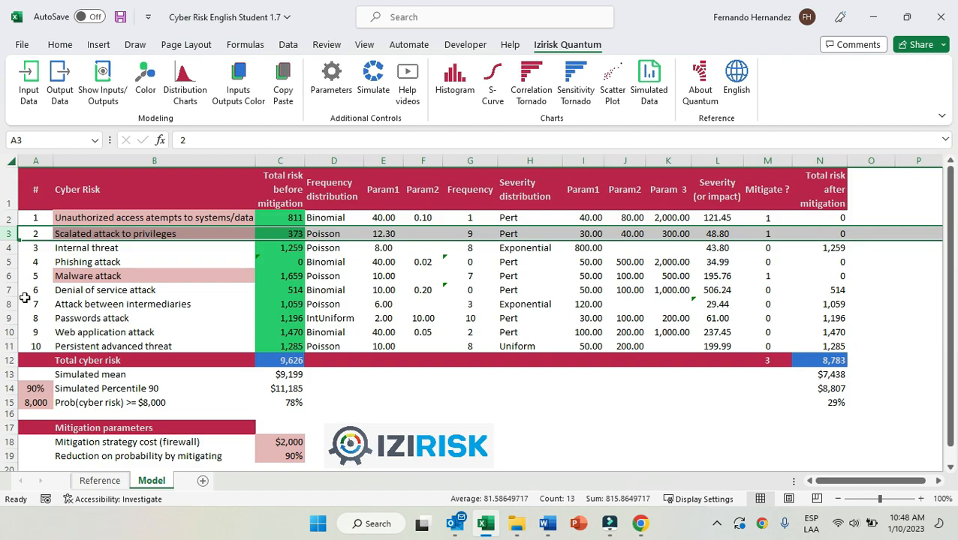
{"action": "left_click", "coordinate": [9, 276]}
Examine the N2 formula, including its izbinomial function and the reduction reference $C$19, and leave the formula unchanged.
{"action": "left_click", "coordinate": [828, 219]}
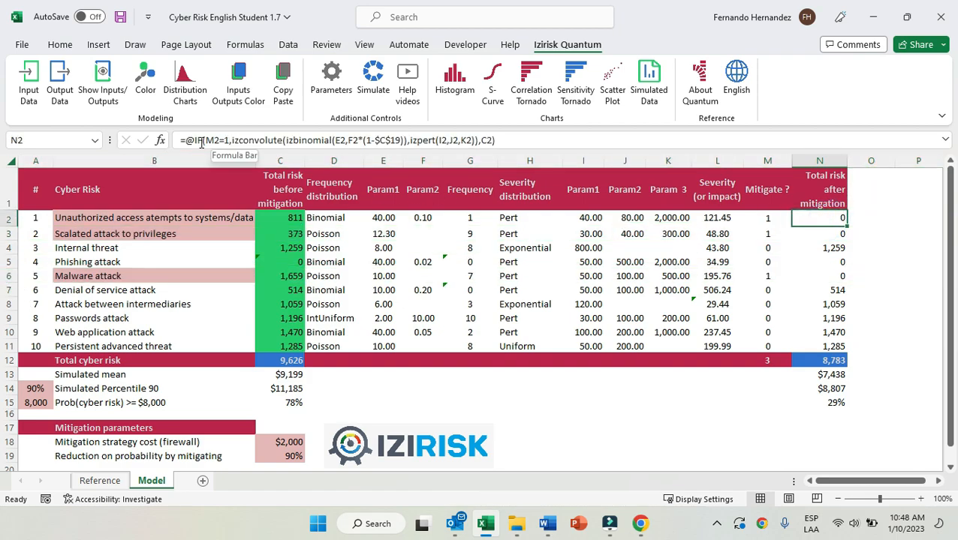
{"action": "left_click_drag", "start_coordinate": [185, 140], "coordinate": [536, 139]}
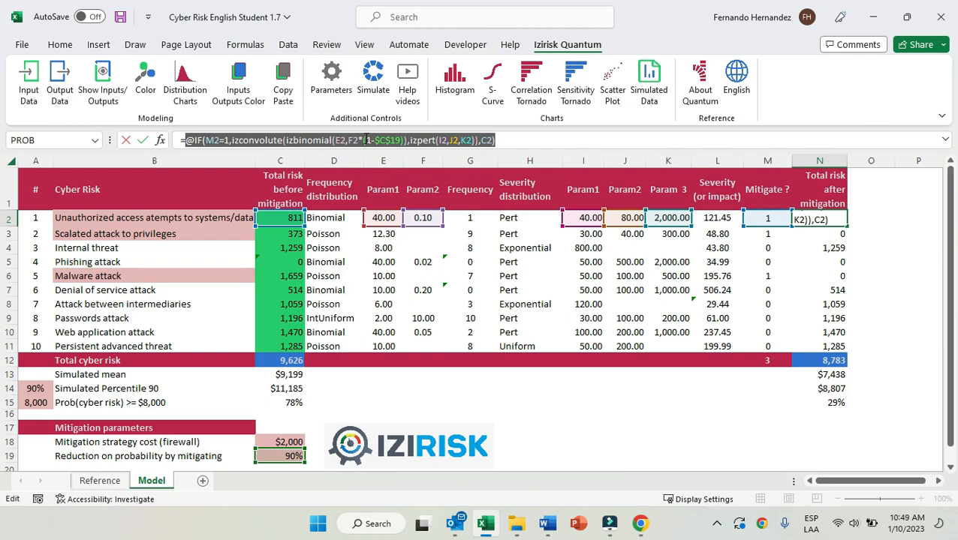
{"action": "double_click", "coordinate": [379, 140]}
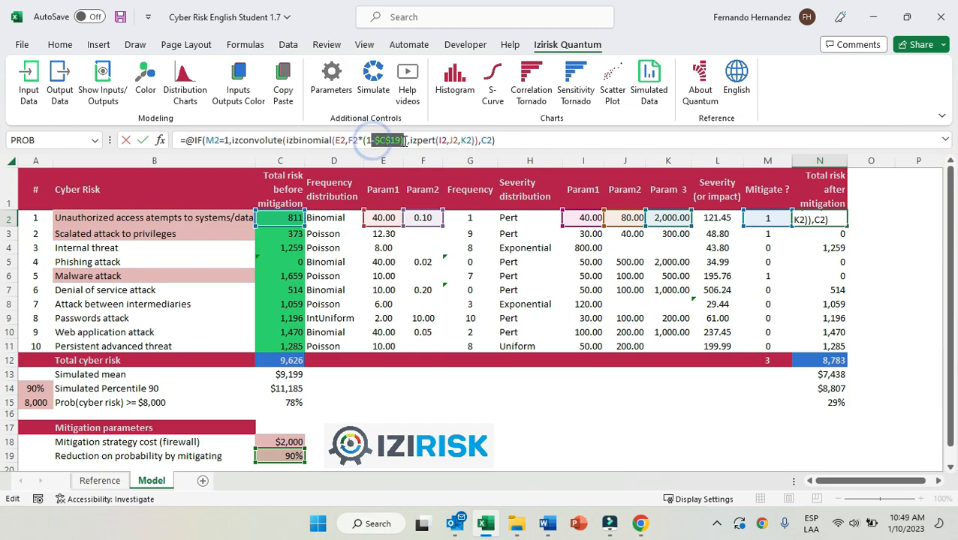
{"action": "left_click_drag", "start_coordinate": [284, 142], "coordinate": [335, 141]}
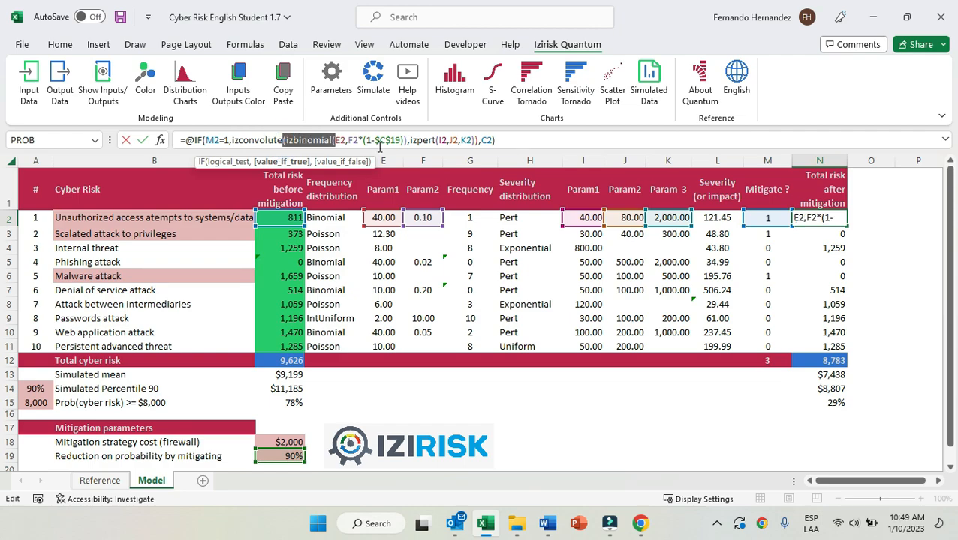
{"action": "double_click", "coordinate": [373, 140]}
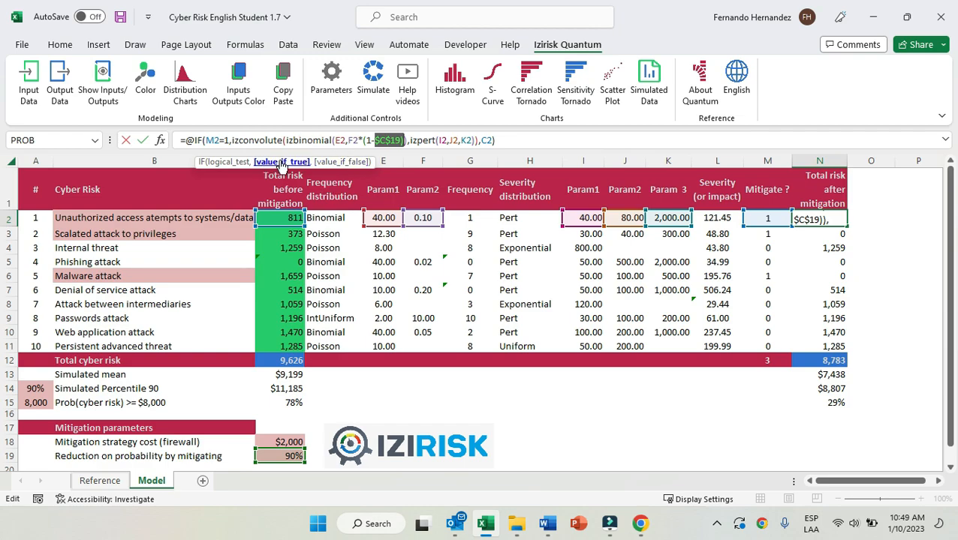
{"action": "key", "text": "ctrl+Return"}
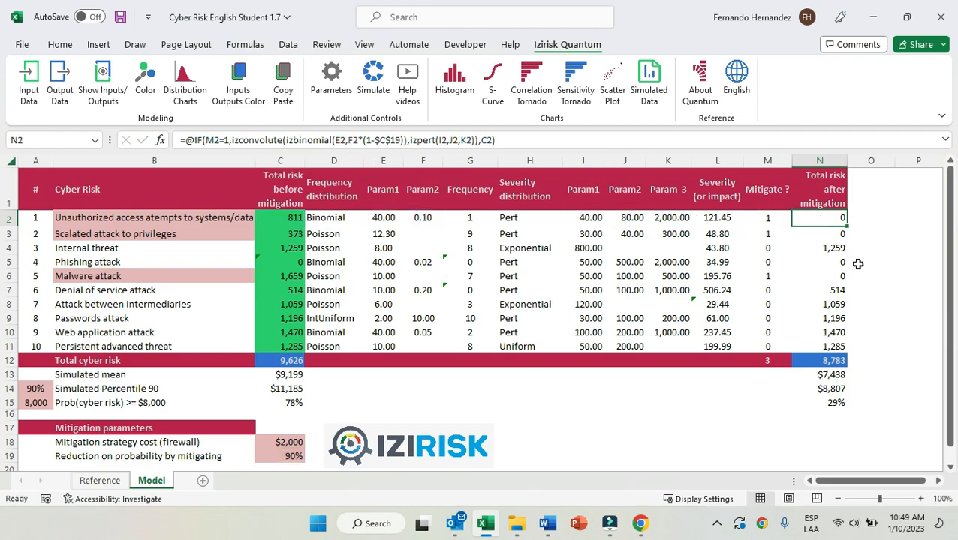
Review the mitigated risks in N2 to N11 and compare the total formulas in N12 and C12.
{"action": "left_click_drag", "start_coordinate": [831, 218], "coordinate": [834, 346]}
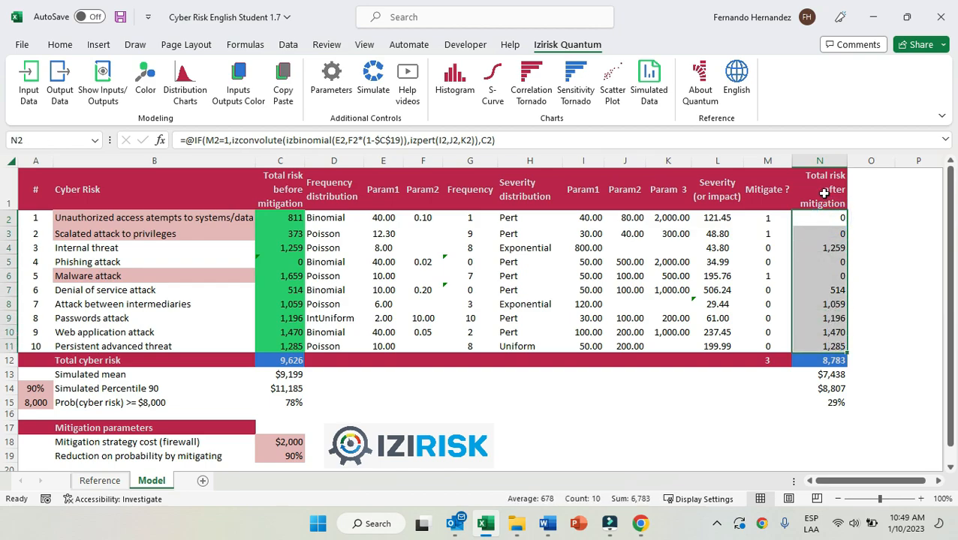
{"action": "left_click", "coordinate": [837, 360]}
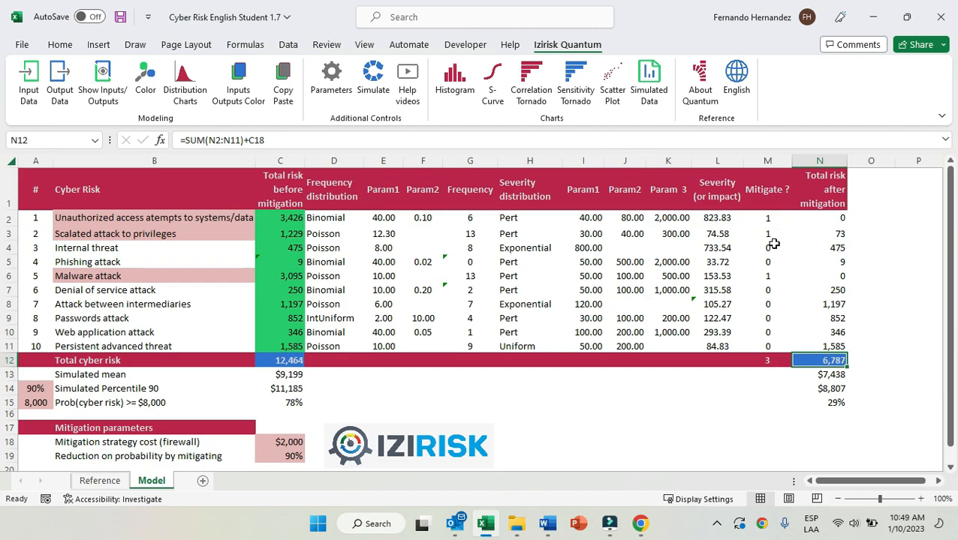
{"action": "left_click", "coordinate": [288, 361]}
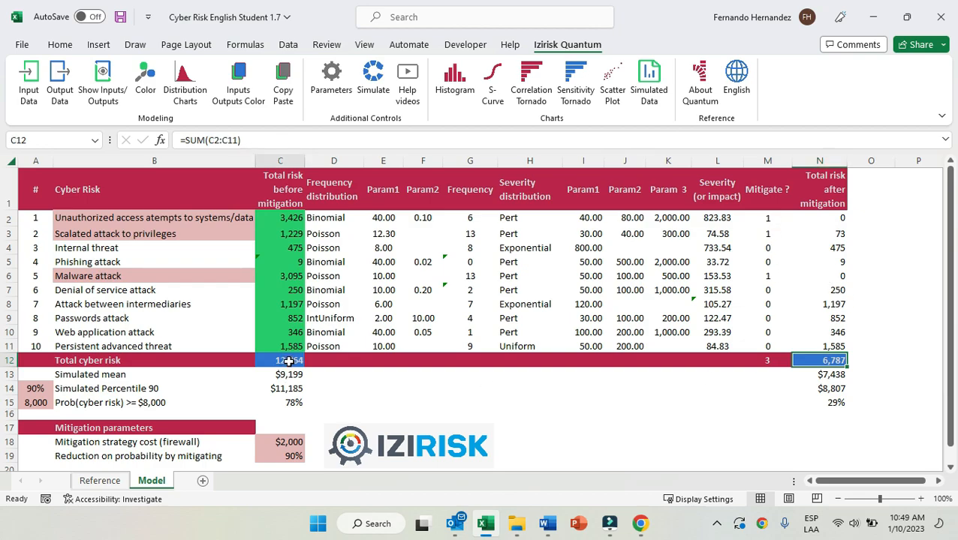
View the histogram of the total cyber risk after mitigation in N12, close it, and revisit the totals in C12 and N12.
{"action": "left_click", "coordinate": [828, 360]}
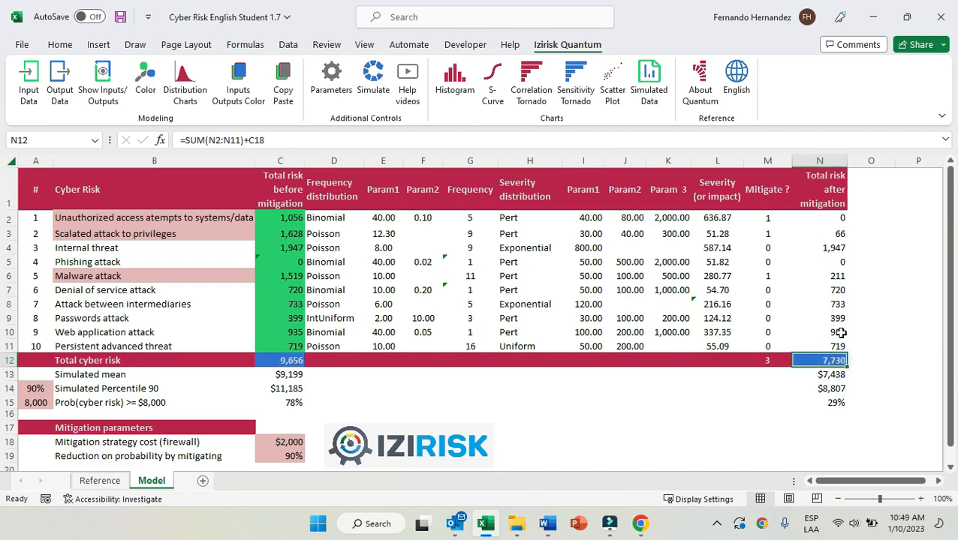
{"action": "left_click", "coordinate": [456, 85]}
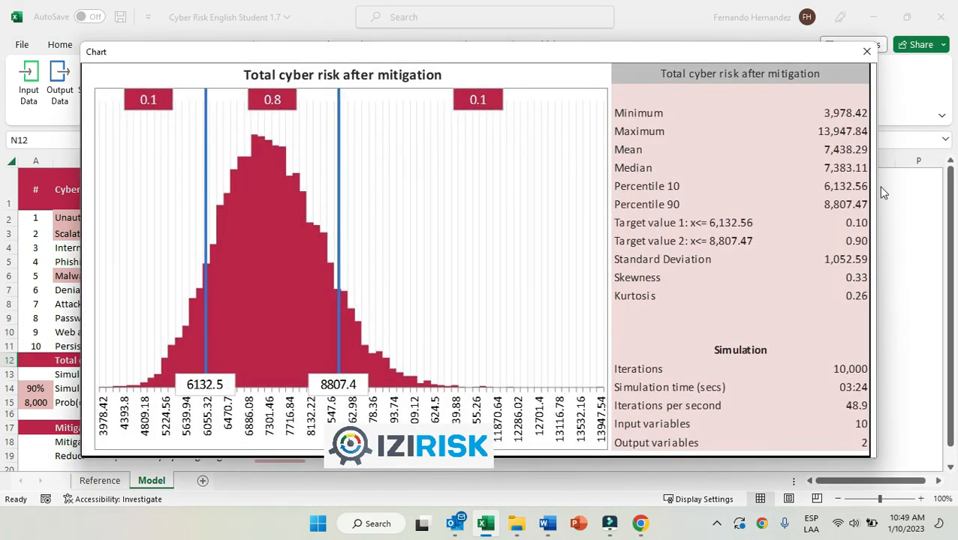
{"action": "left_click", "coordinate": [867, 51]}
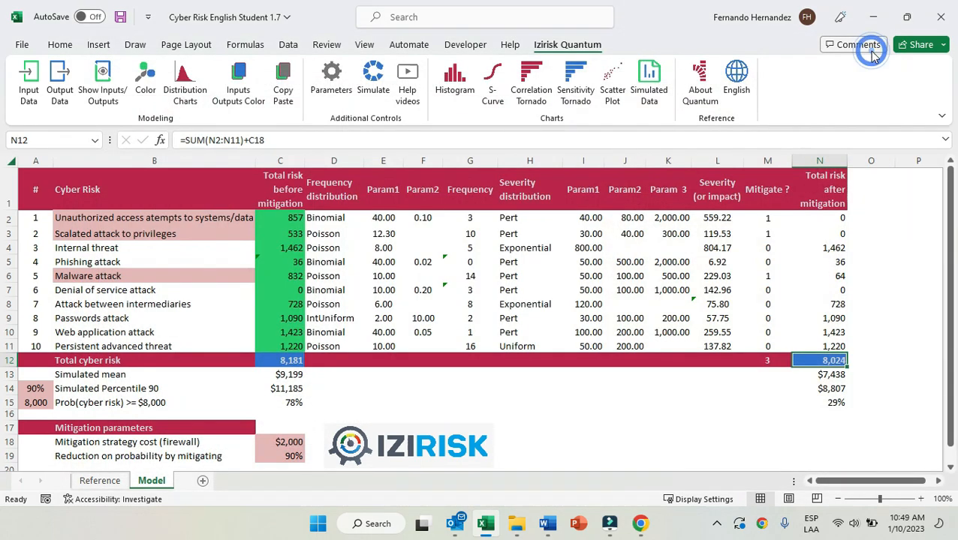
{"action": "left_click", "coordinate": [289, 366]}
{"action": "left_click", "coordinate": [837, 361]}
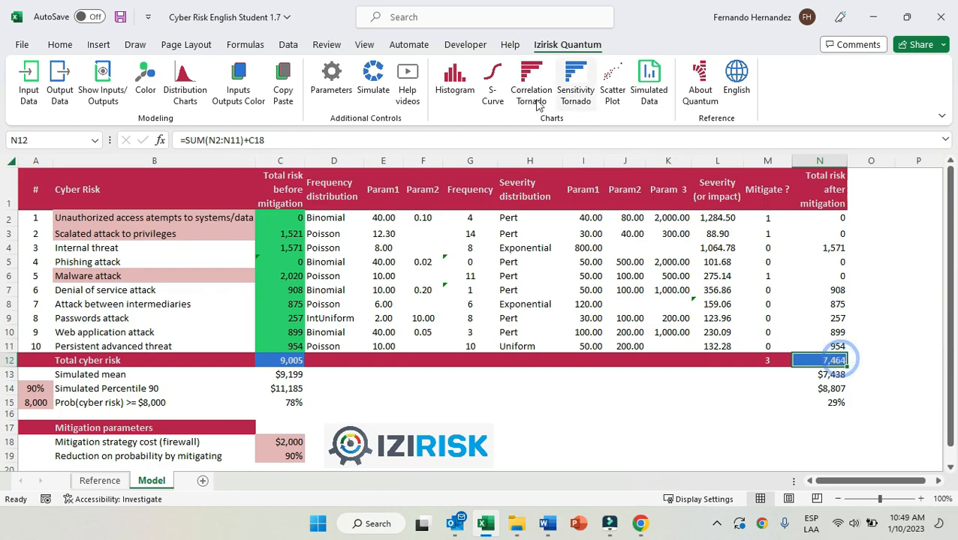
Compare the S-curves of Total cyber risk and Total cyber risk after mitigation in one chart, and close it.
{"action": "left_click", "coordinate": [492, 83]}
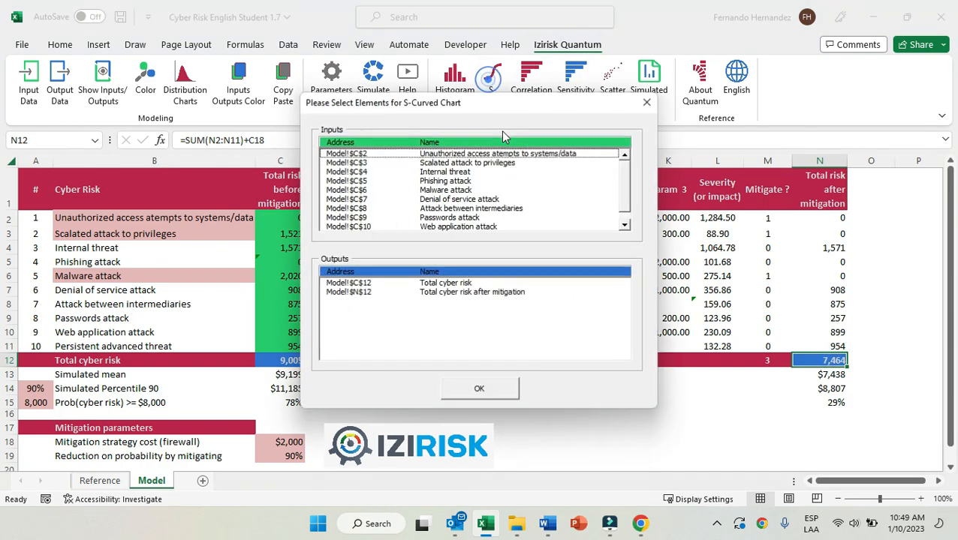
{"action": "left_click", "coordinate": [432, 284]}
{"action": "left_click", "coordinate": [451, 293]}
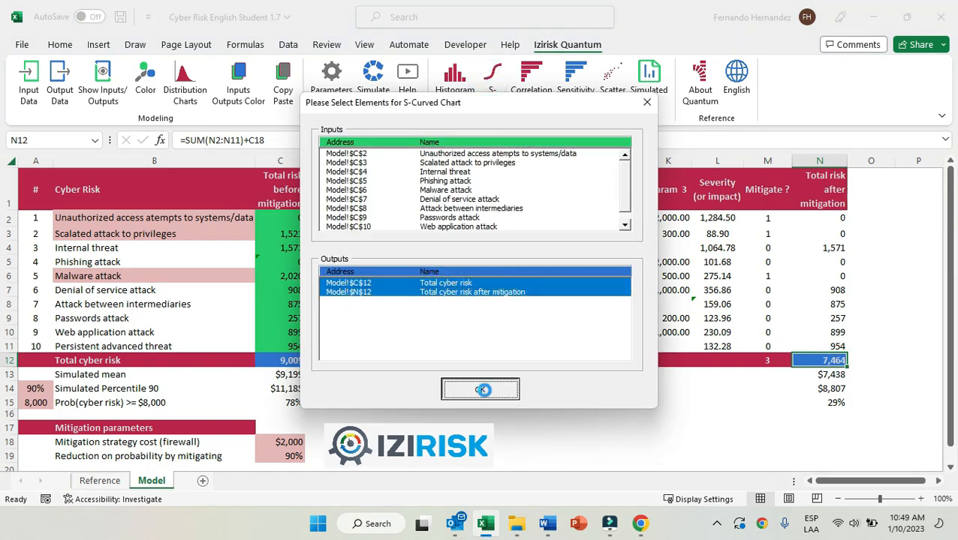
{"action": "left_click", "coordinate": [481, 389]}
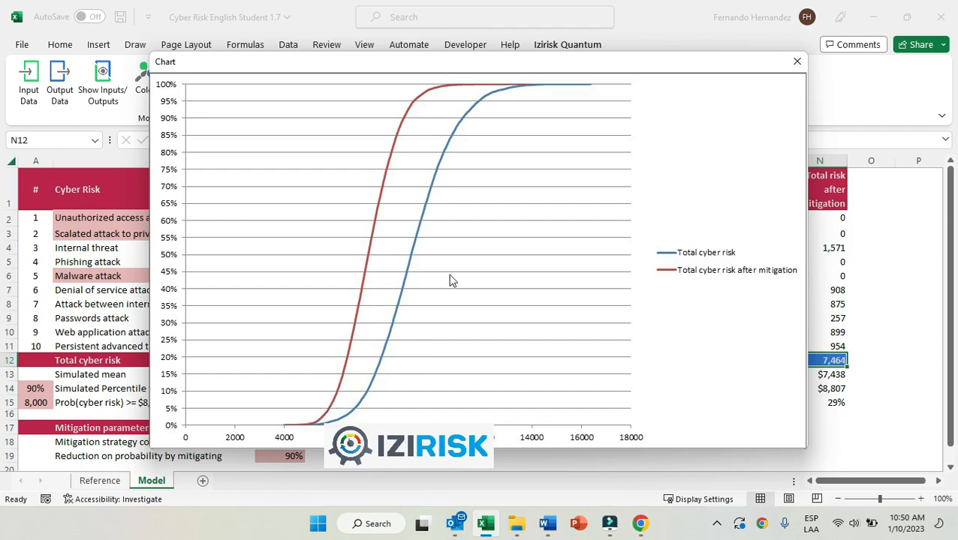
{"action": "left_click", "coordinate": [797, 61]}
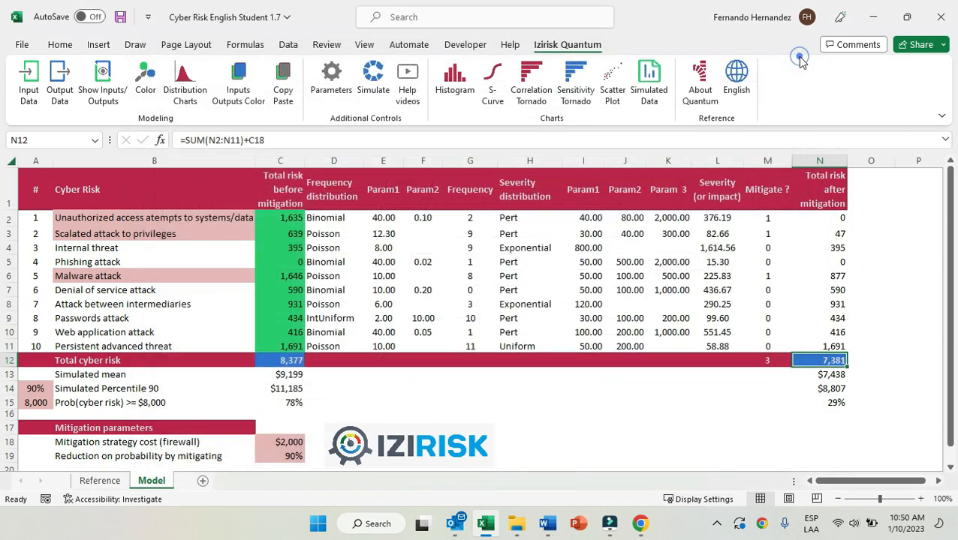
Set the reduction on probability by mitigating in C19 to 50% and run the simulation.
{"action": "left_click", "coordinate": [294, 442]}
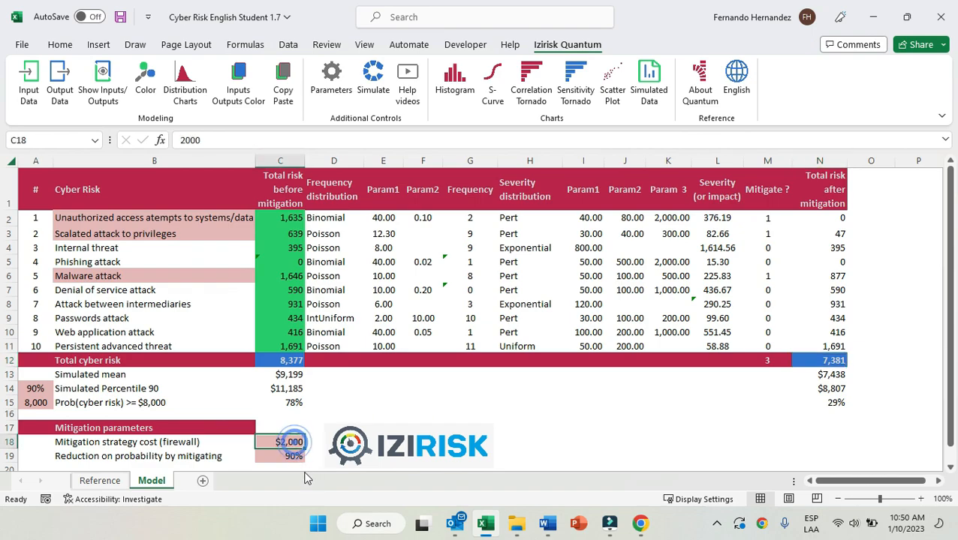
{"action": "left_click", "coordinate": [295, 458]}
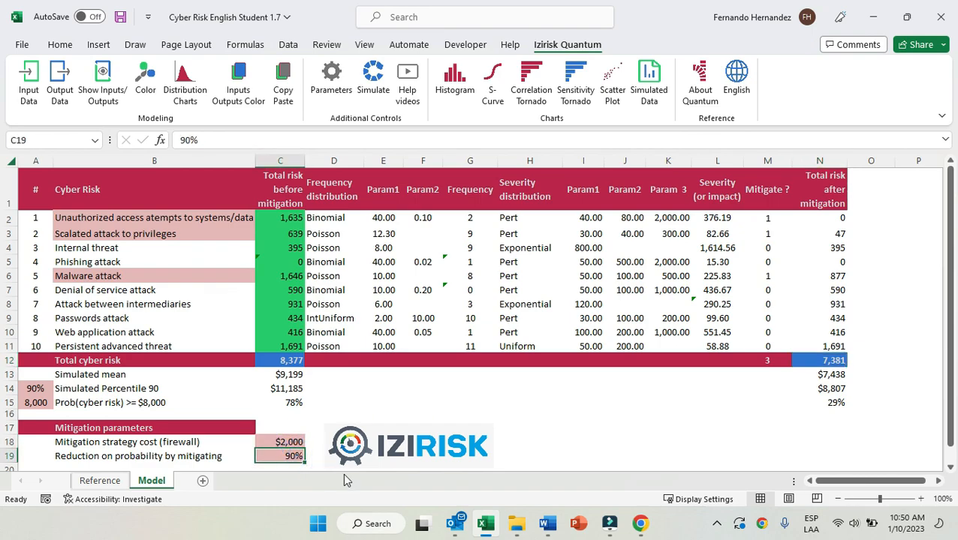
{"action": "type", "text": "50"}
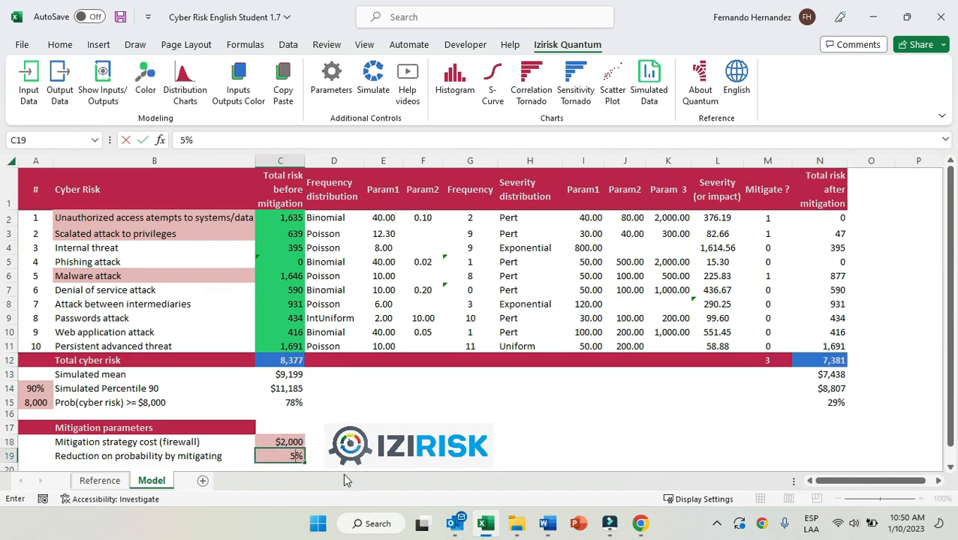
{"action": "key", "text": "ctrl+Return"}
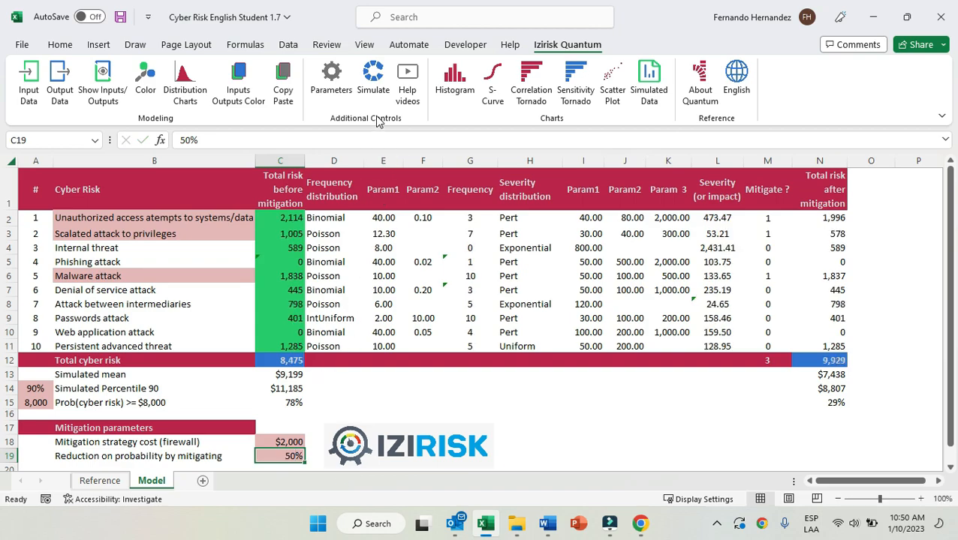
{"action": "left_click", "coordinate": [372, 81]}
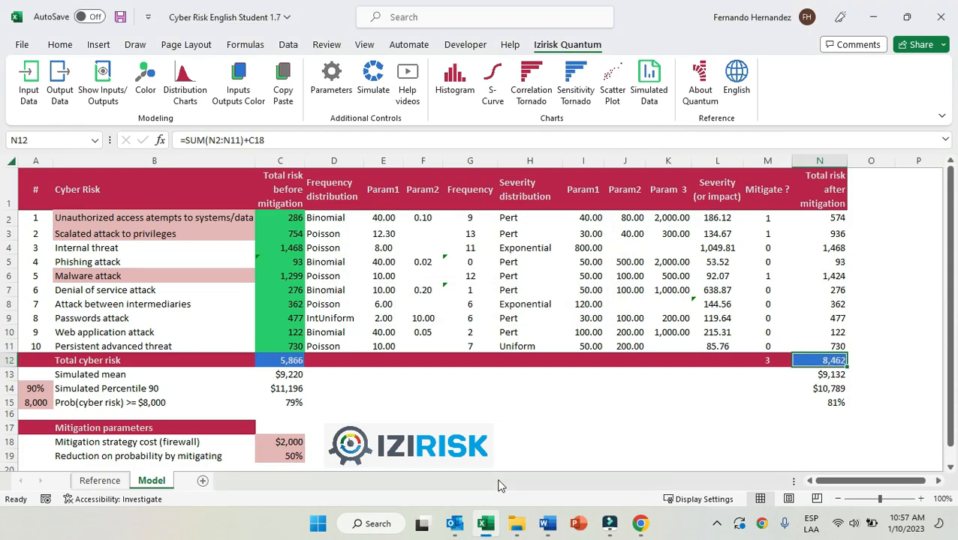
Check the reduction in C19, view the histogram of the total cyber risk after mitigation in N12, and close it.
{"action": "left_click", "coordinate": [283, 457]}
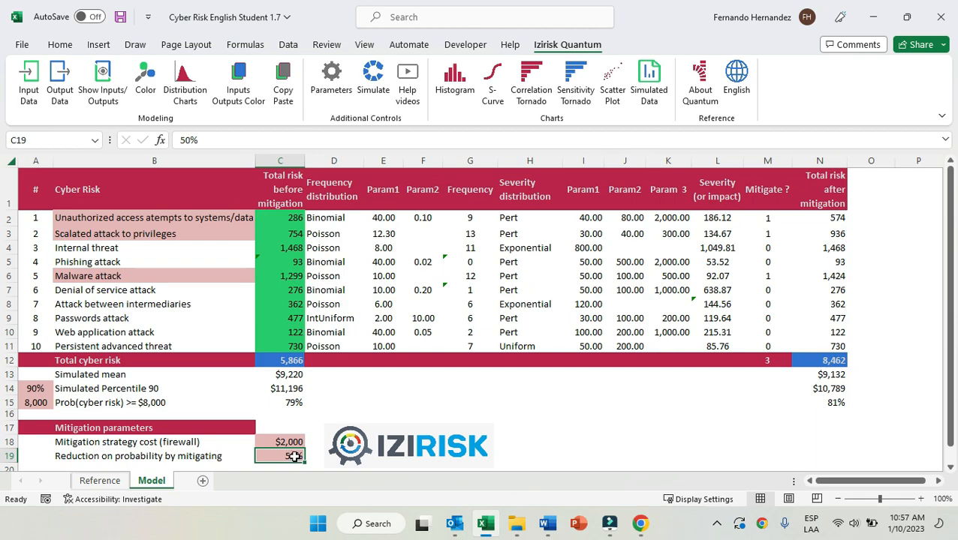
{"action": "left_click", "coordinate": [821, 361]}
{"action": "left_click", "coordinate": [455, 88]}
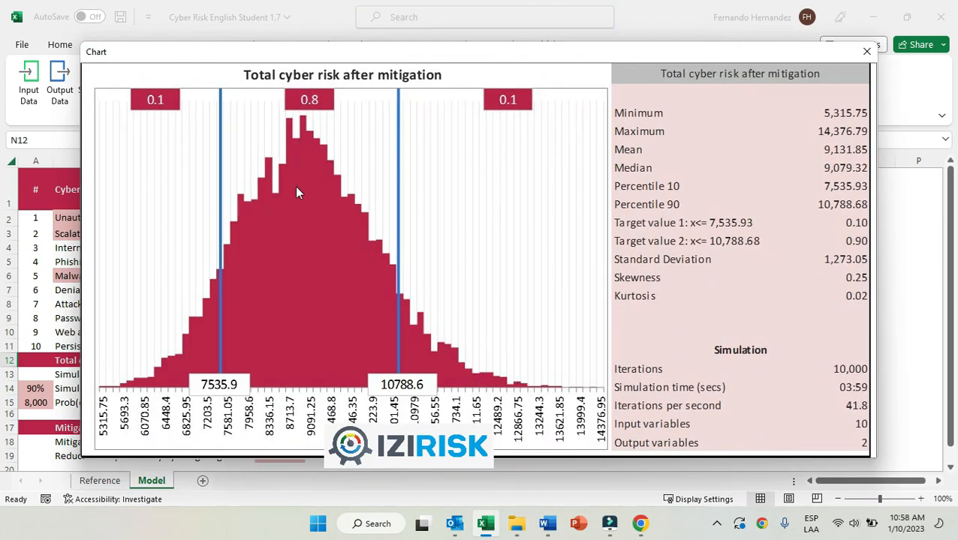
{"action": "left_click", "coordinate": [866, 51]}
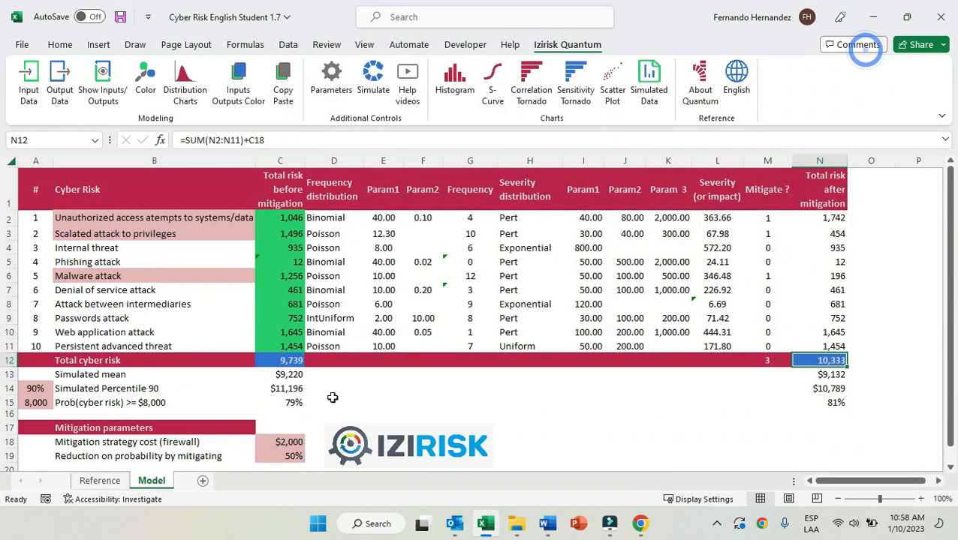
Chart the S-curves of both total cyber risk outputs for the 50% reduction, compare them, and close the chart.
{"action": "left_click", "coordinate": [492, 83]}
{"action": "left_click", "coordinate": [445, 283]}
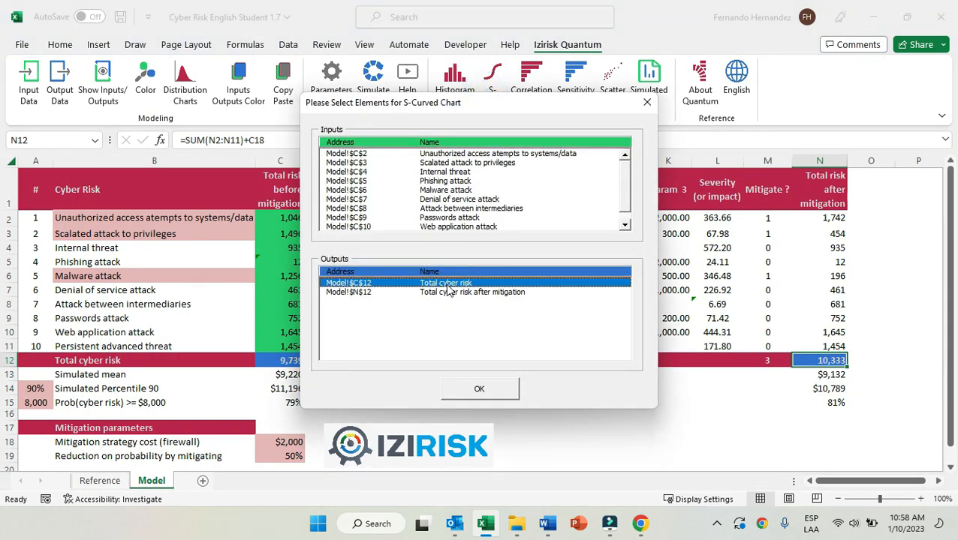
{"action": "left_click", "coordinate": [465, 293]}
{"action": "left_click", "coordinate": [502, 393]}
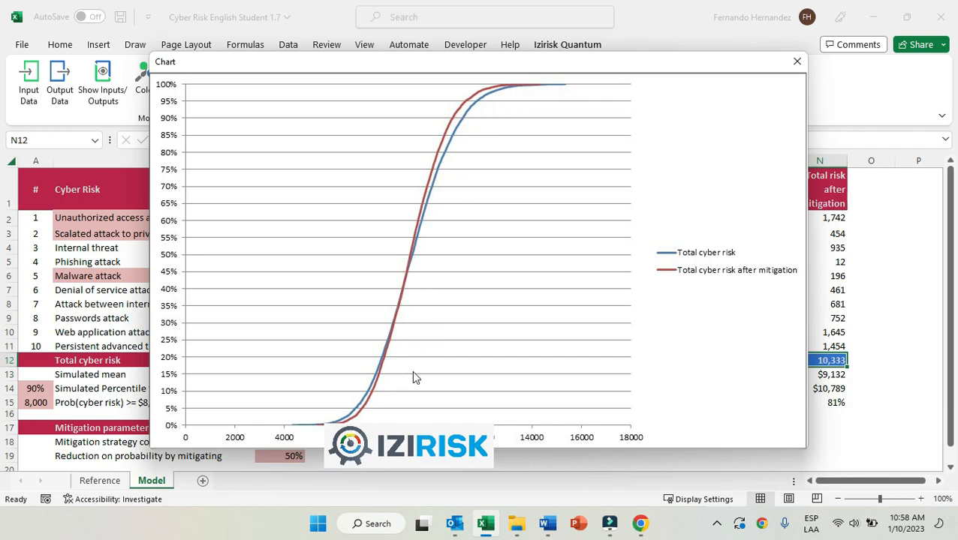
{"action": "left_click", "coordinate": [796, 61]}
Review the mitigation parameters: the firewall strategy cost in C18 and the reduction on probability in C19.
{"action": "left_click", "coordinate": [285, 456]}
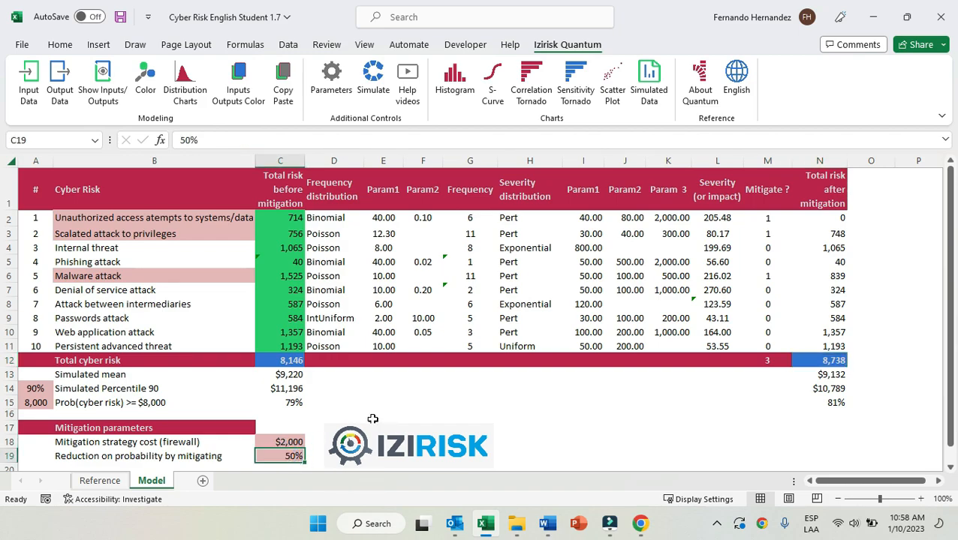
{"action": "left_click", "coordinate": [296, 442]}
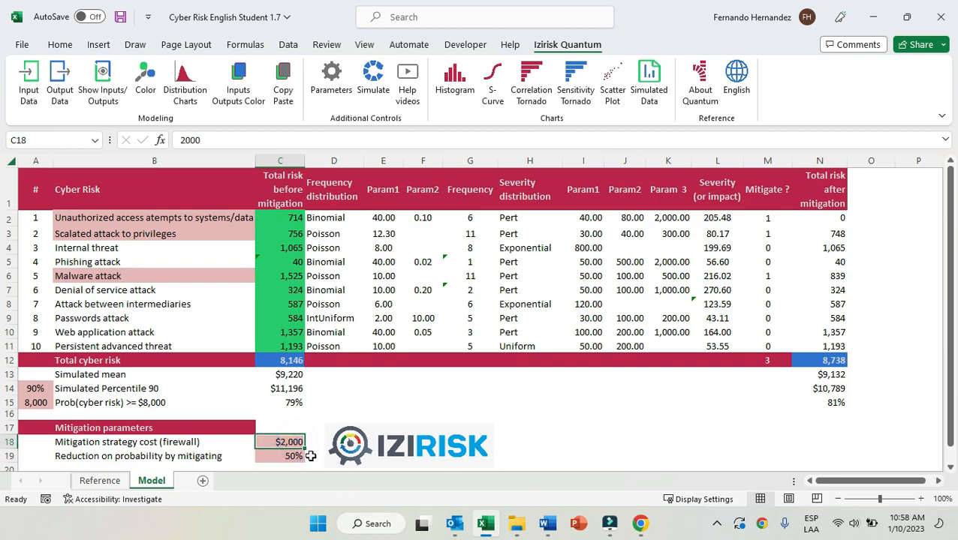
{"action": "left_click", "coordinate": [299, 457]}
{"action": "left_click", "coordinate": [296, 443]}
{"action": "left_click", "coordinate": [297, 457]}
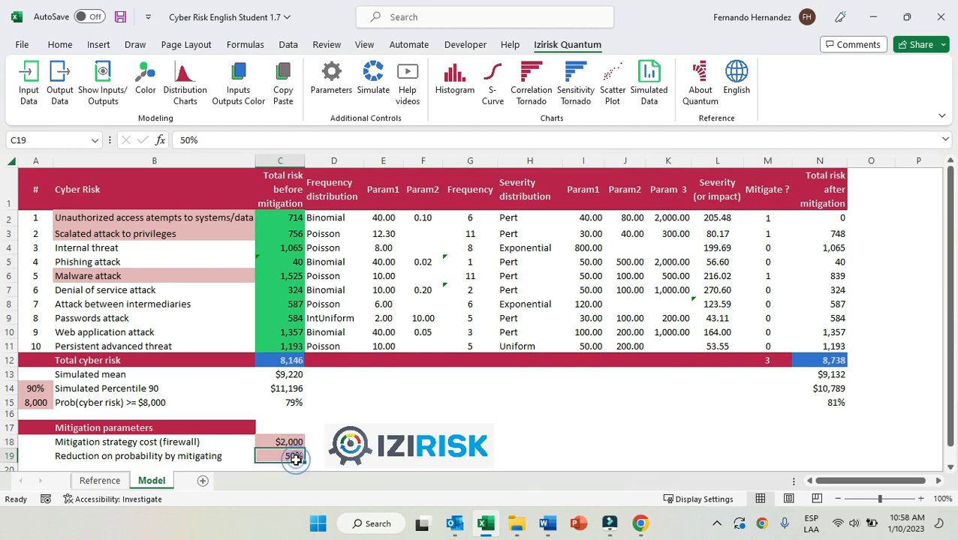
Reopen the S-curve chart of outputs C12 and N12, examine where the two curves differ, and close it.
{"action": "left_click", "coordinate": [494, 80]}
{"action": "left_click", "coordinate": [445, 283]}
{"action": "left_click", "coordinate": [456, 292]}
{"action": "left_click", "coordinate": [454, 297]}
{"action": "left_click", "coordinate": [479, 389]}
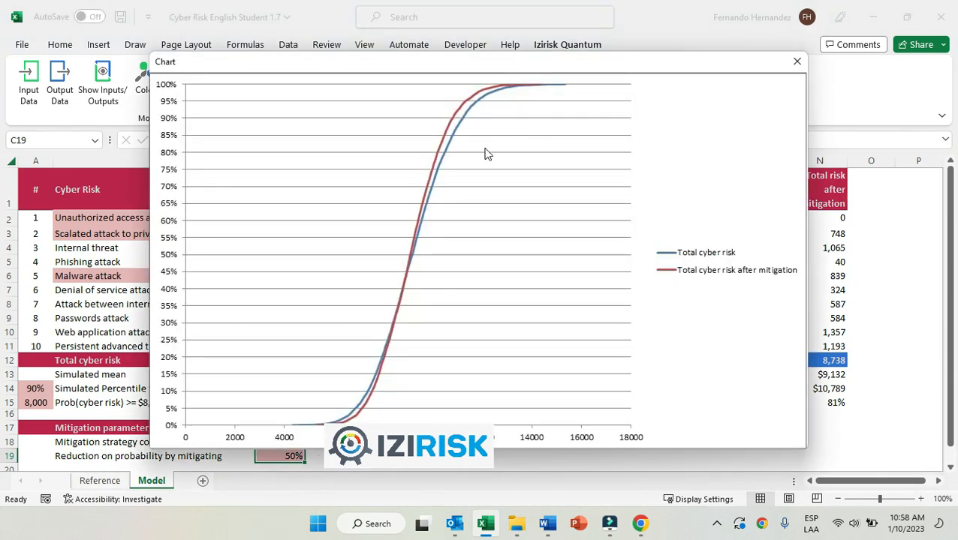
{"action": "left_click", "coordinate": [797, 61]}
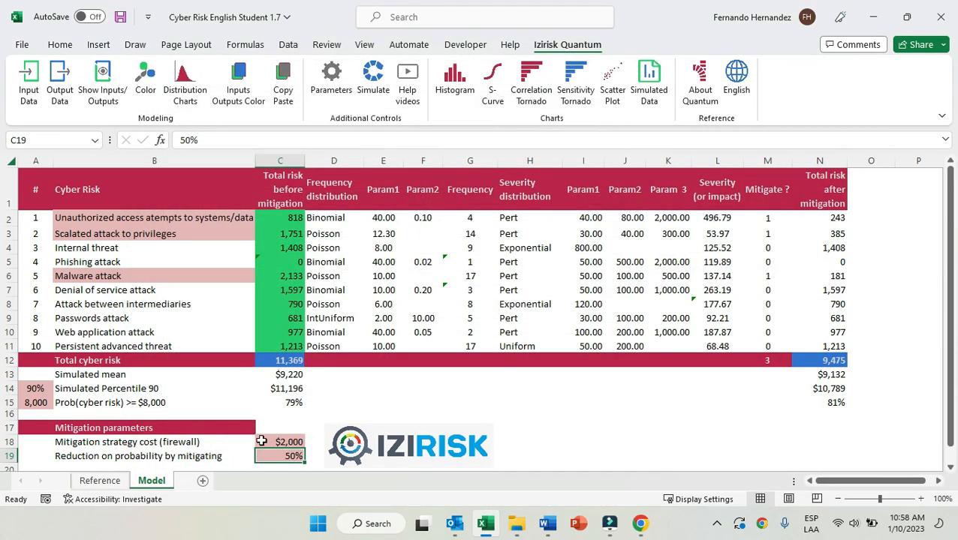
View the correlation tornado of the total cyber risk in C12 by input risk, and close it.
{"action": "left_click", "coordinate": [296, 361]}
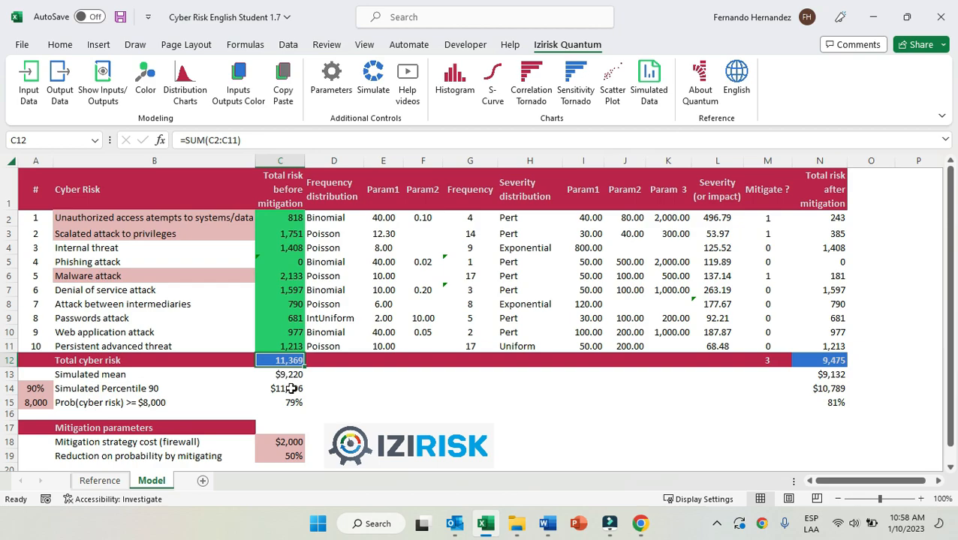
{"action": "left_click", "coordinate": [532, 86]}
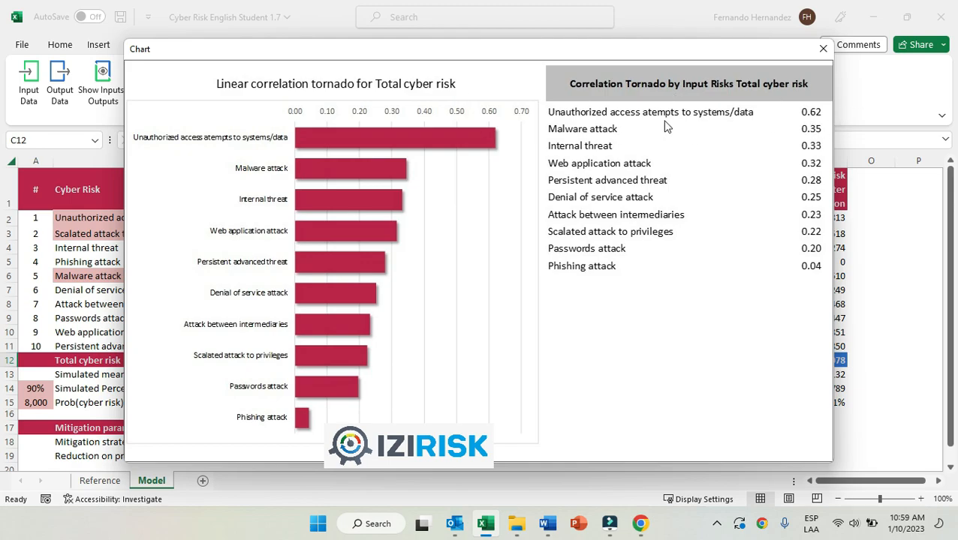
{"action": "left_click", "coordinate": [823, 51]}
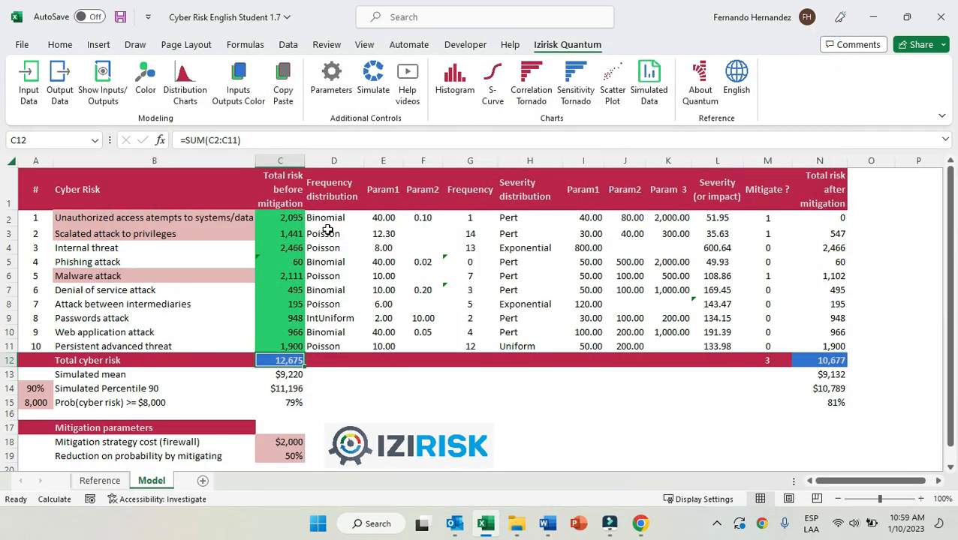
View the scatter plot of Total cyber risk against the unauthorized access risk in C2, and check the simulation's iterations parameter.
{"action": "left_click", "coordinate": [285, 220]}
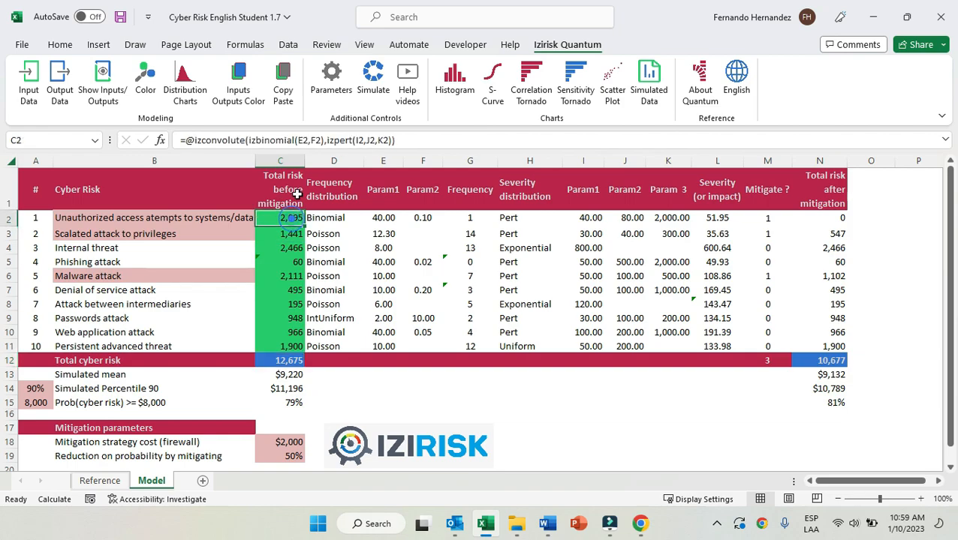
{"action": "left_click", "coordinate": [612, 92]}
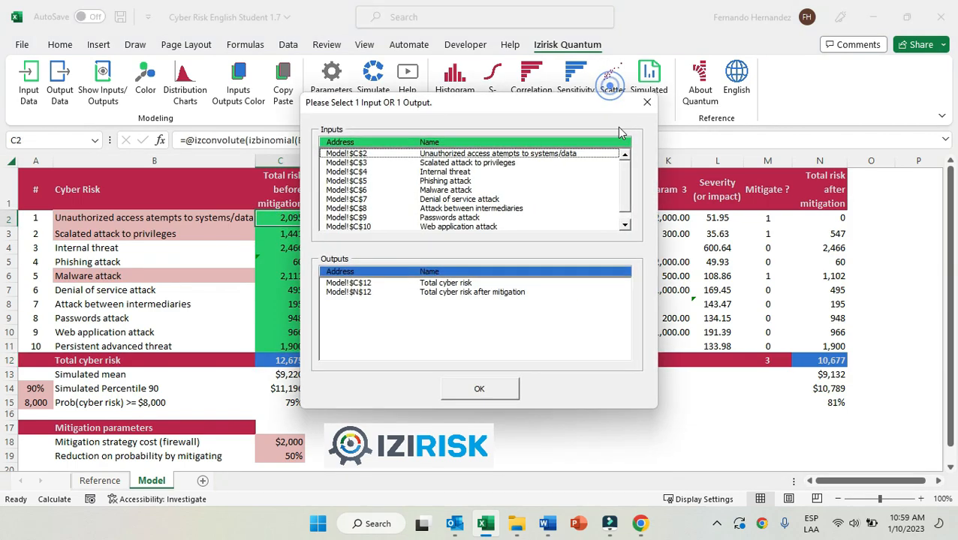
{"action": "left_click", "coordinate": [464, 285]}
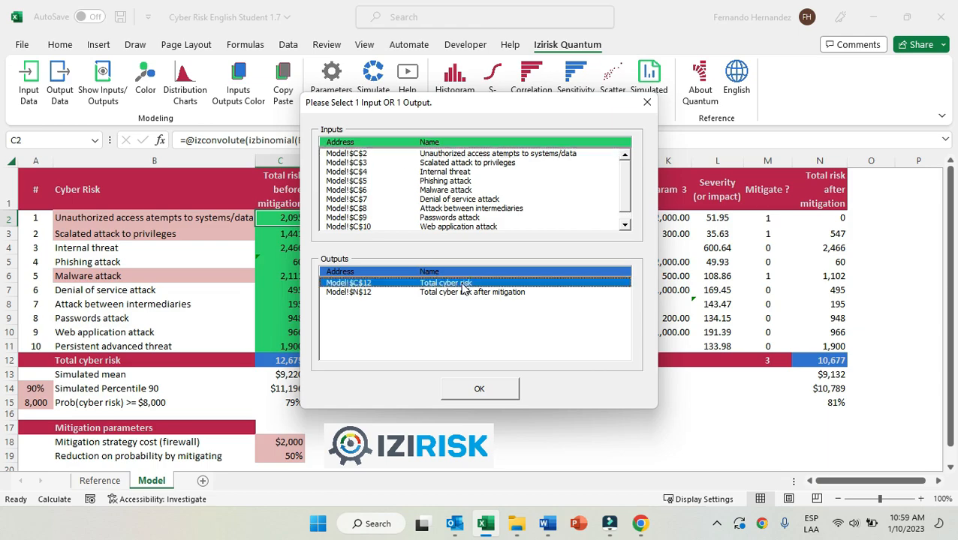
{"action": "left_click", "coordinate": [495, 391]}
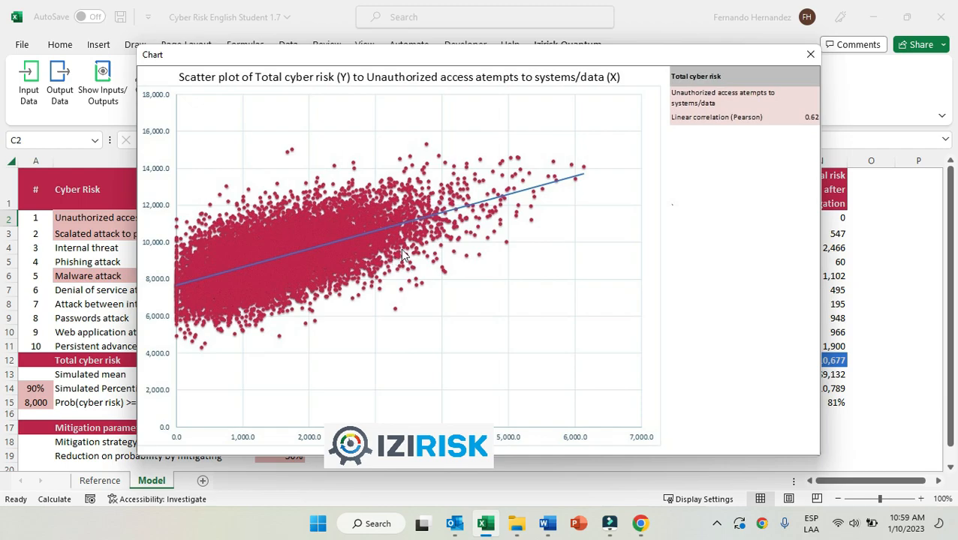
{"action": "left_click", "coordinate": [811, 54]}
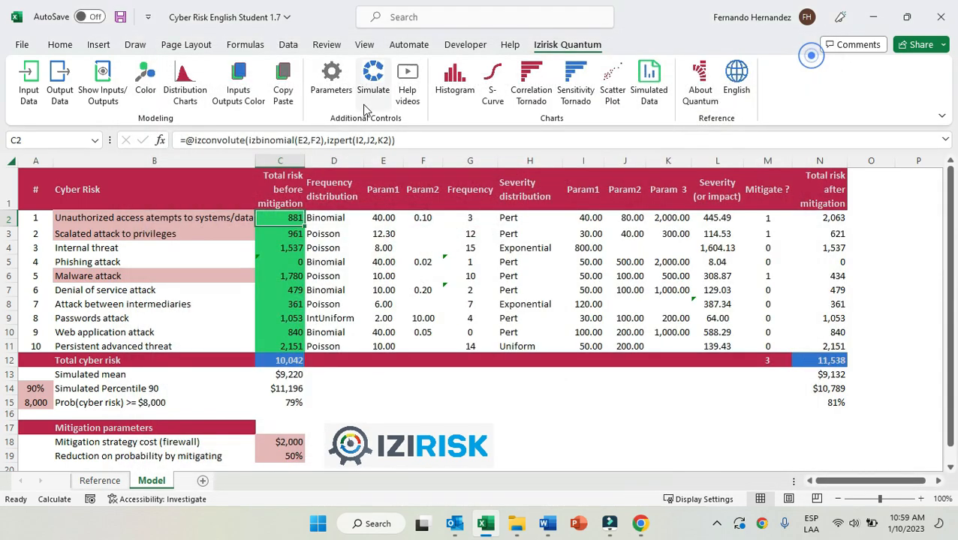
{"action": "left_click", "coordinate": [329, 87]}
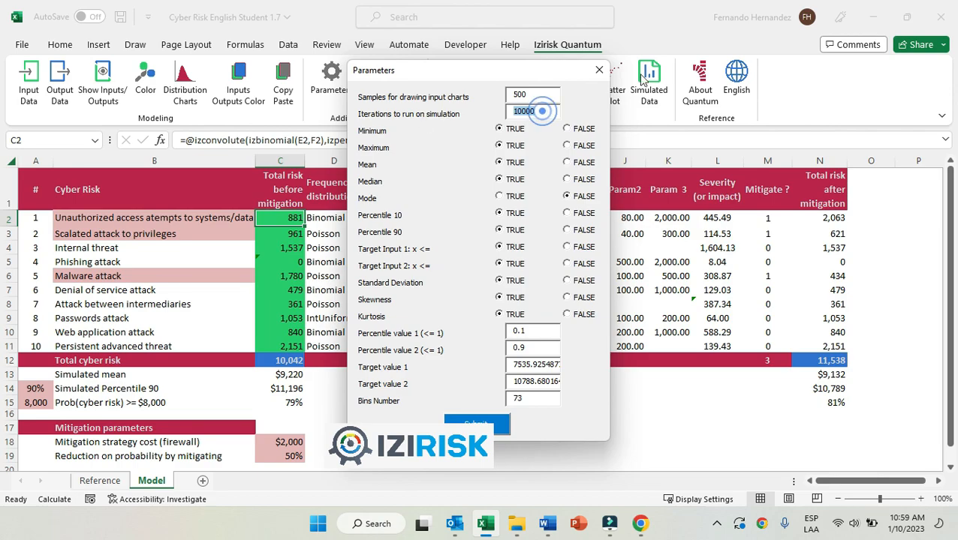
{"action": "left_click", "coordinate": [599, 70]}
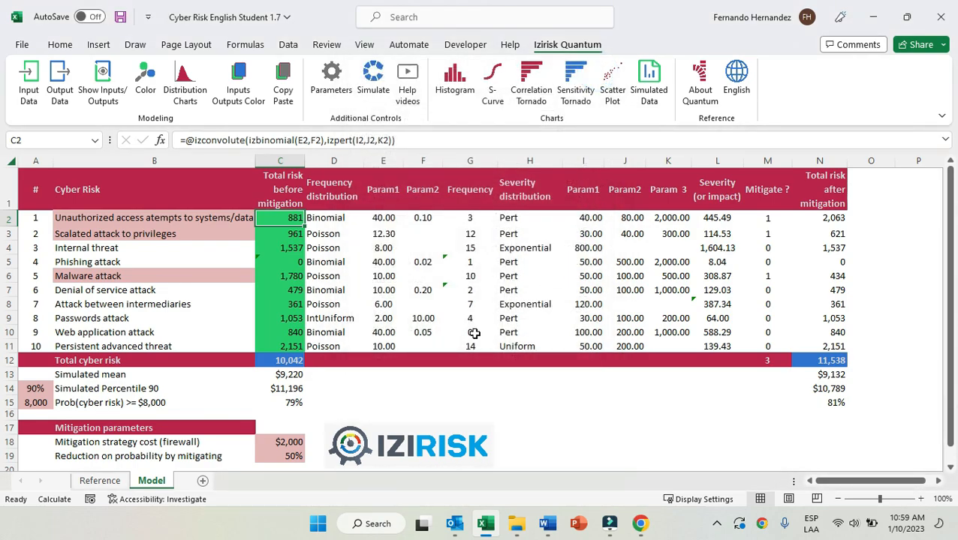
View the scatter plot of Total cyber risk against the phishing attack risk in C5, and close it.
{"action": "left_click", "coordinate": [294, 264]}
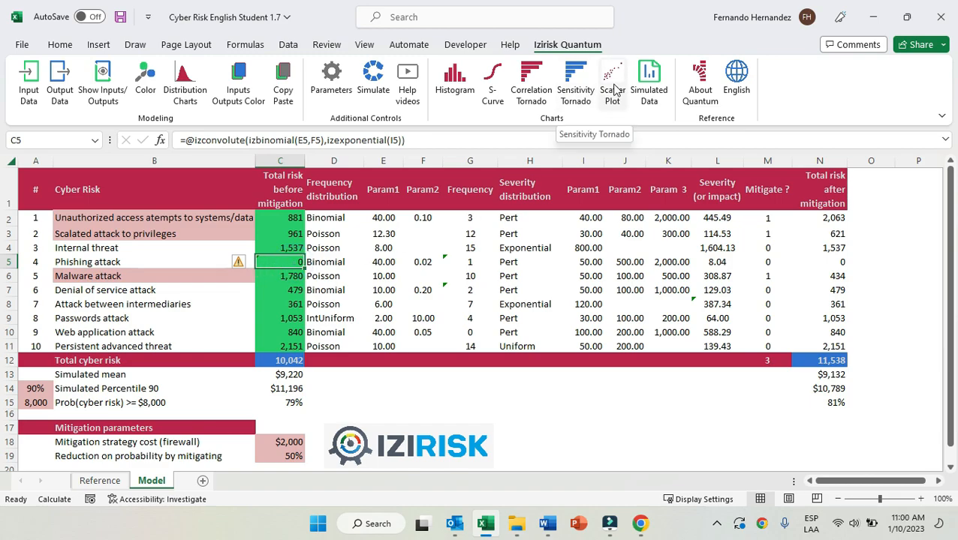
{"action": "left_click", "coordinate": [591, 98]}
{"action": "left_click", "coordinate": [467, 287]}
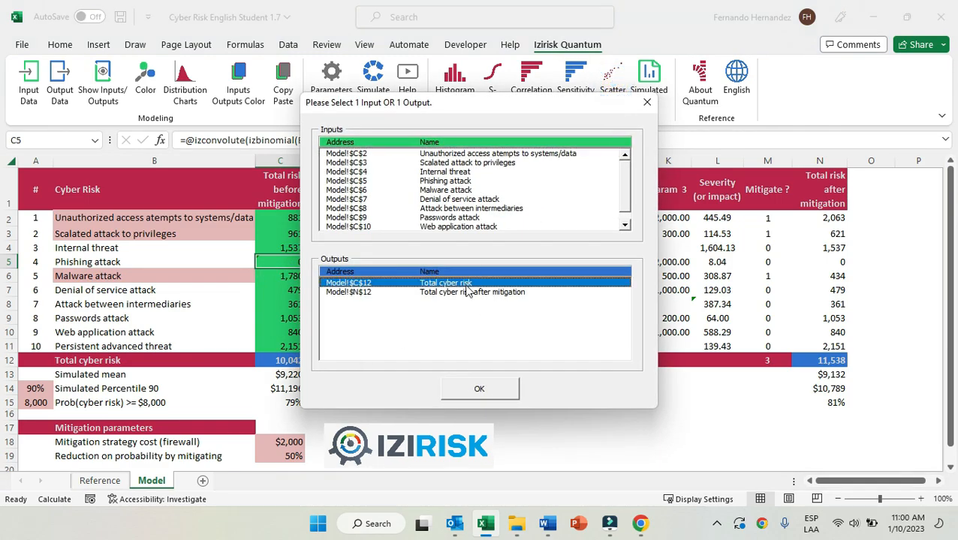
{"action": "left_click", "coordinate": [502, 391]}
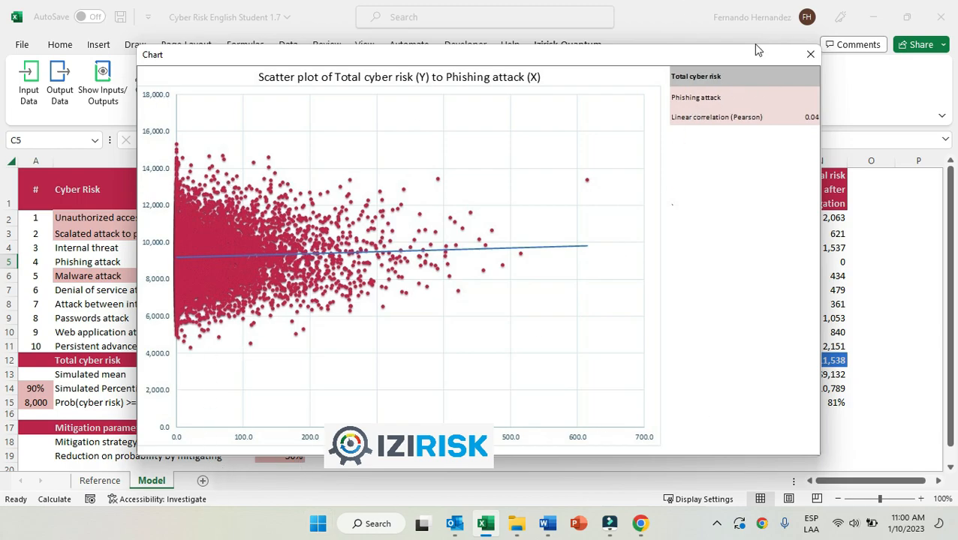
{"action": "left_click", "coordinate": [810, 54]}
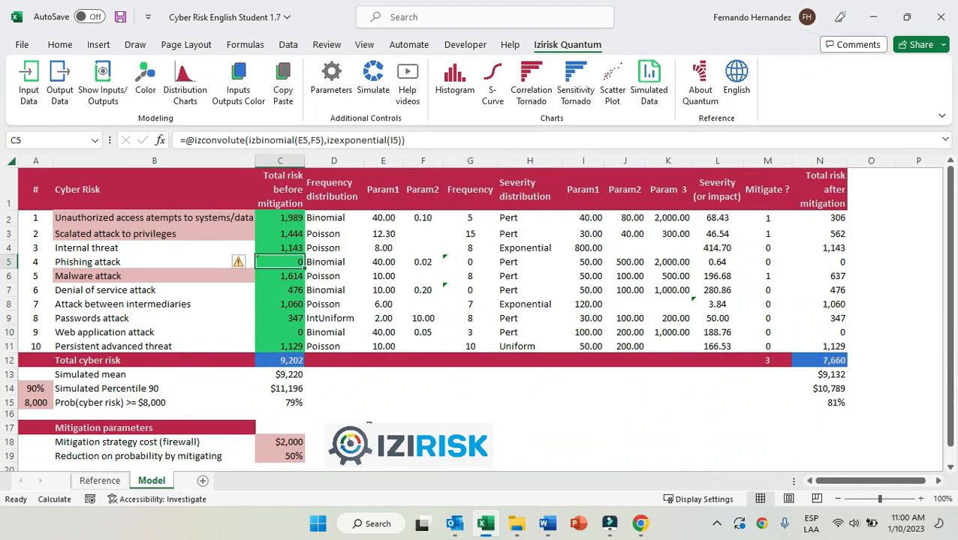
Revisit the correlation tornado for Total cyber risk in C12 to compare the input risks' correlations, and close it.
{"action": "left_click", "coordinate": [289, 360]}
{"action": "left_click", "coordinate": [531, 83]}
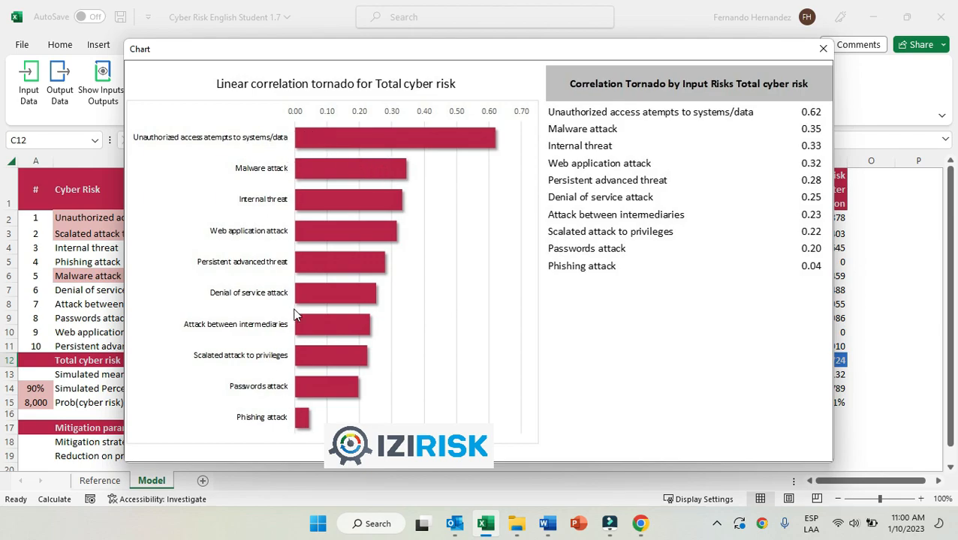
{"action": "left_click", "coordinate": [823, 48]}
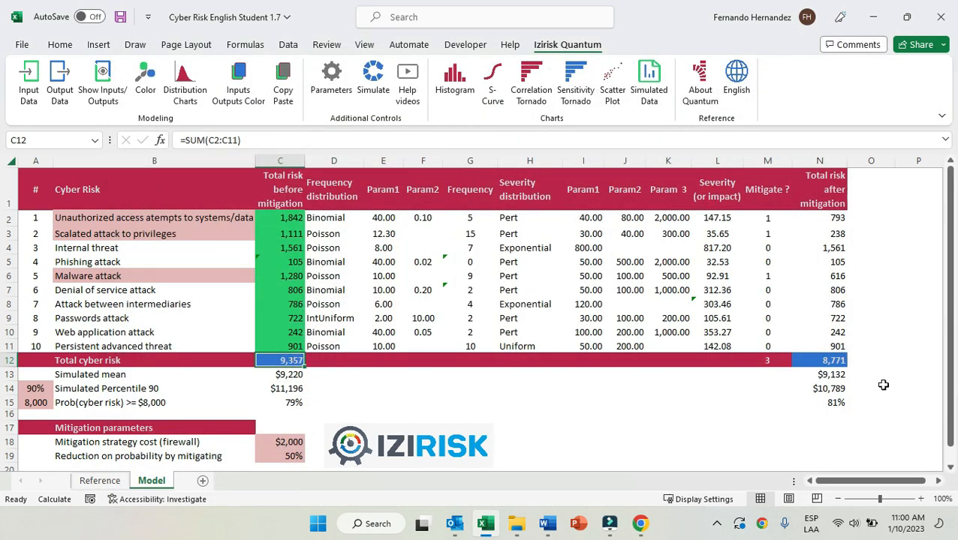
View the correlation tornado of the total cyber risk after mitigation in N12 by input risk, and close it.
{"action": "left_click", "coordinate": [831, 362]}
{"action": "left_click", "coordinate": [529, 95]}
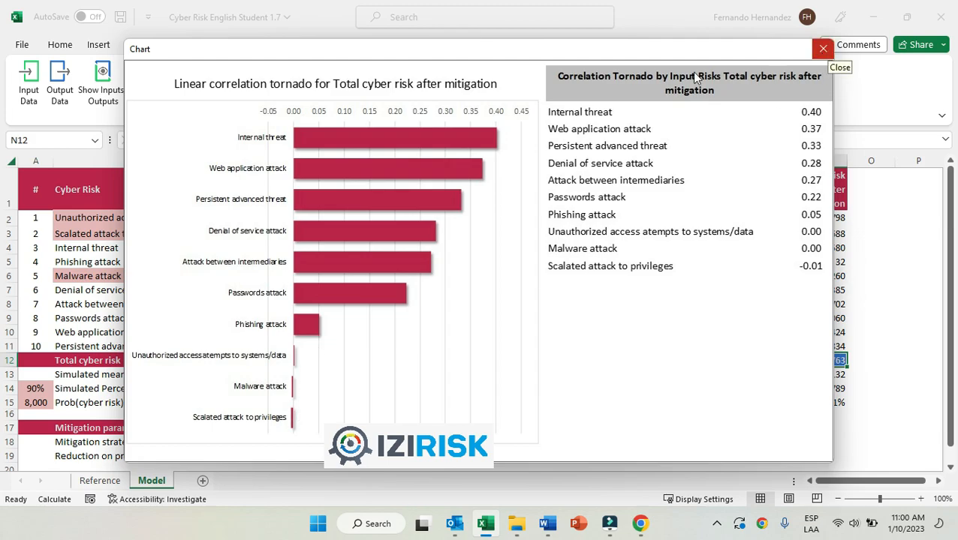
{"action": "left_click", "coordinate": [823, 48]}
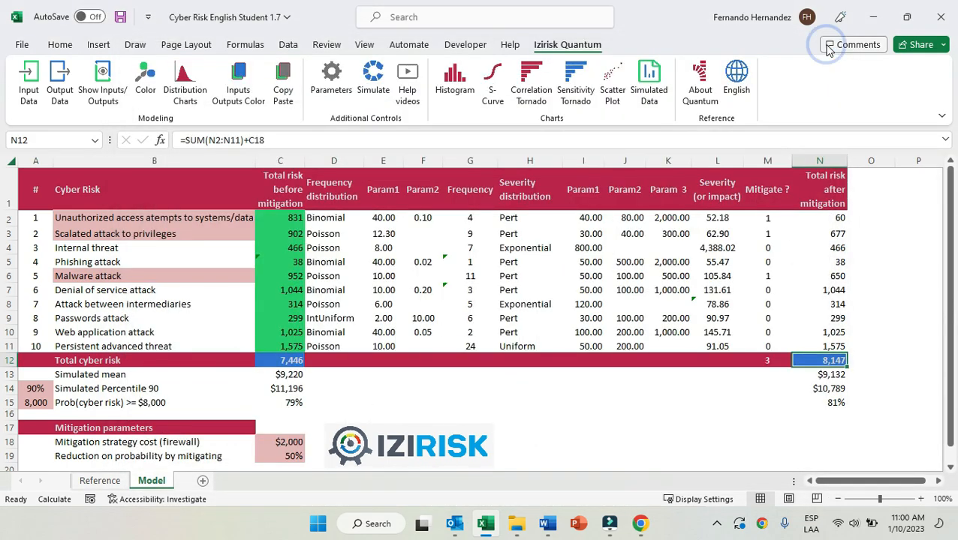
Inspect the izMEAN, izPERCENTILE and iztarget formulas in C13:C15 that summarize the simulated total cyber risk in C12.
{"action": "left_click", "coordinate": [291, 374]}
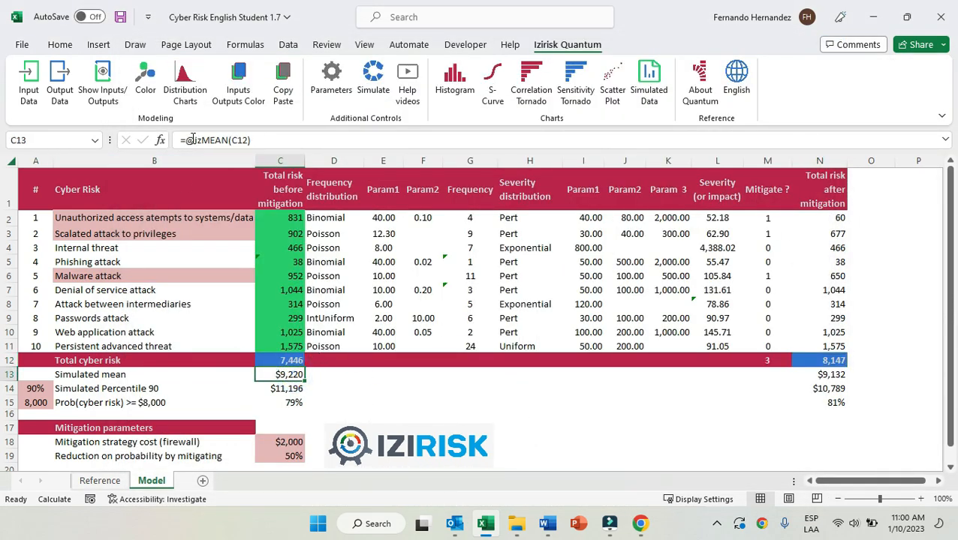
{"action": "left_click_drag", "start_coordinate": [192, 140], "coordinate": [256, 137]}
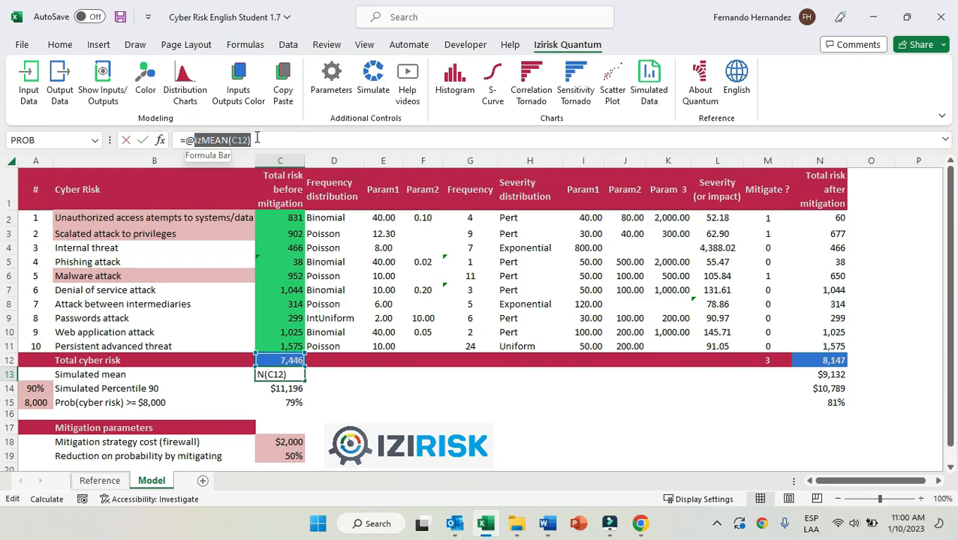
{"action": "key", "text": "Escape"}
{"action": "left_click", "coordinate": [285, 388]}
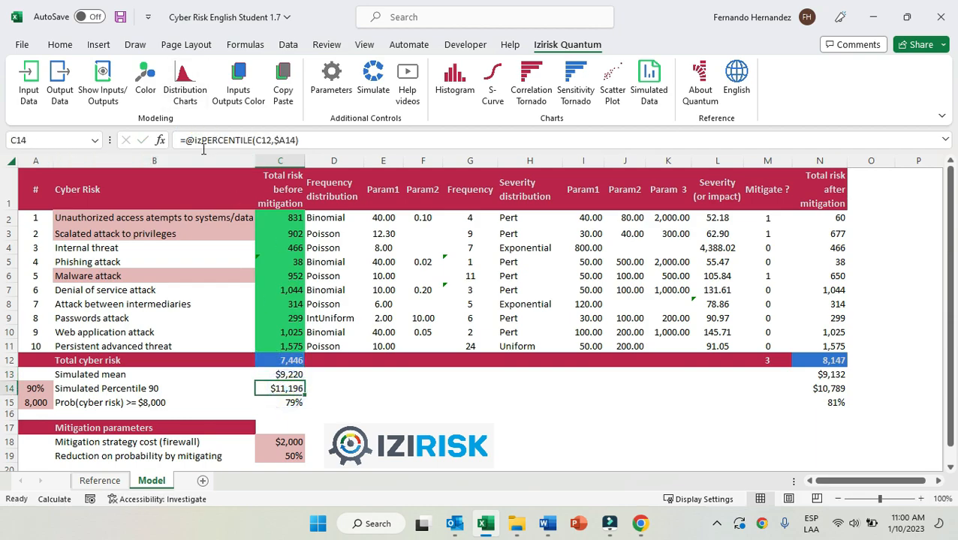
{"action": "left_click", "coordinate": [284, 403]}
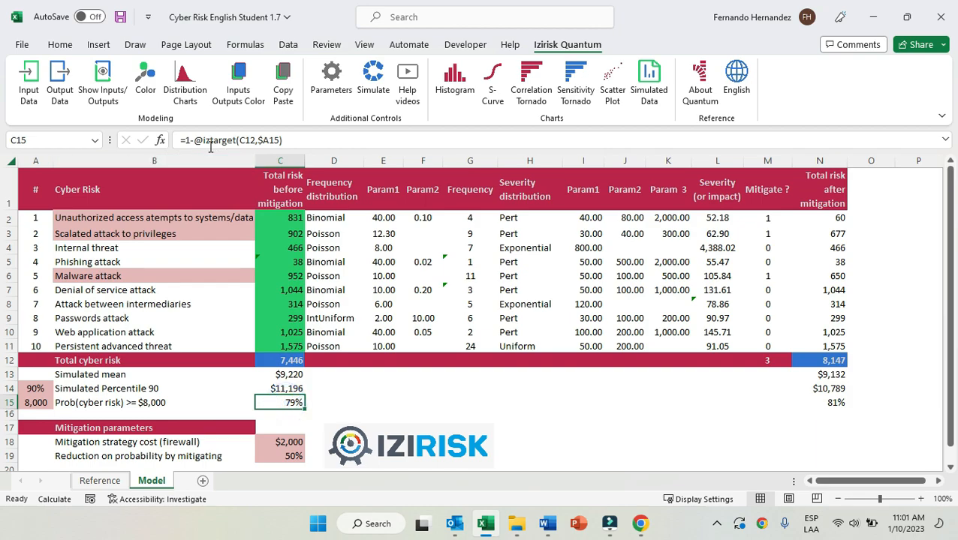
{"action": "left_click_drag", "start_coordinate": [300, 376], "coordinate": [298, 404]}
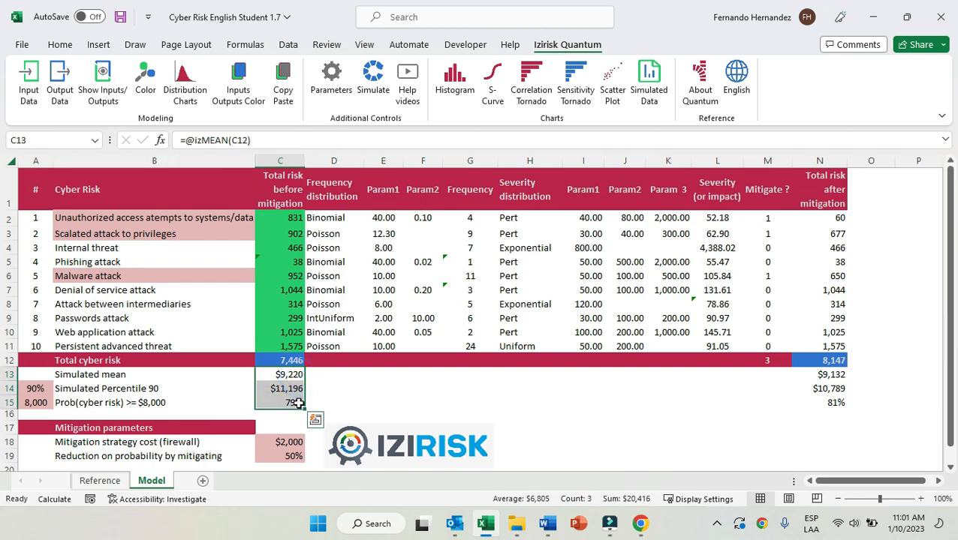
{"action": "left_click", "coordinate": [297, 362]}
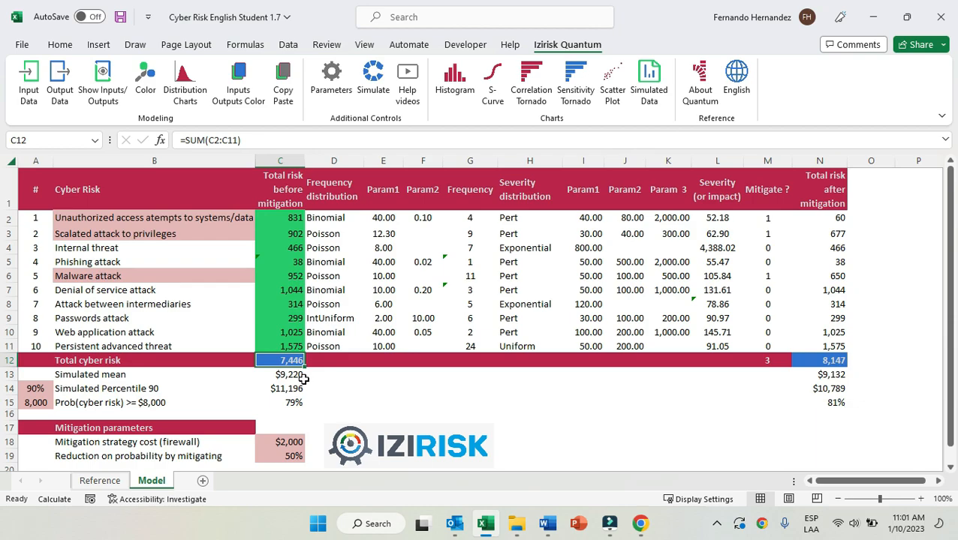
Check the C12 reference inside each statistics formula in C13, C14 and C15, leaving the formulas unedited.
{"action": "left_click", "coordinate": [301, 377]}
{"action": "double_click", "coordinate": [235, 140]}
{"action": "key", "text": "Escape"}
{"action": "left_click", "coordinate": [291, 388]}
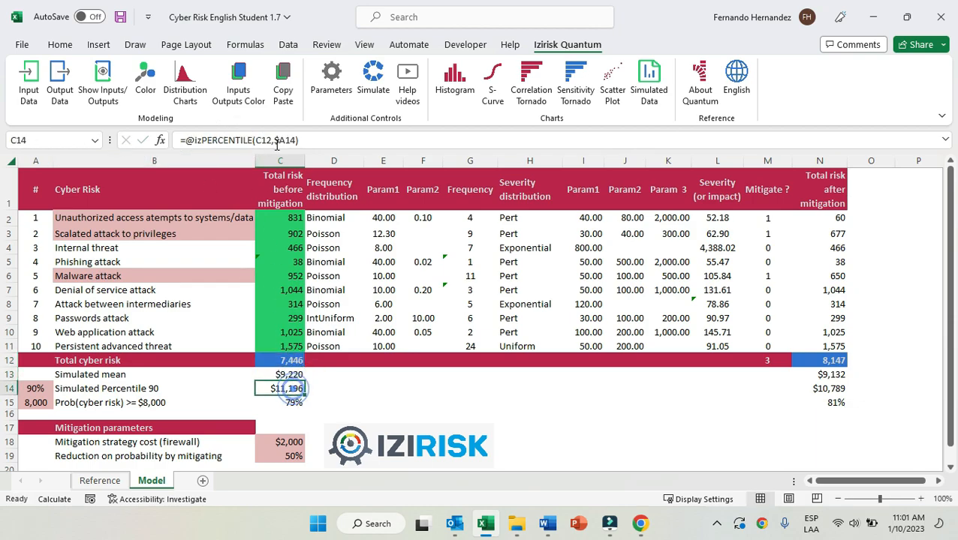
{"action": "double_click", "coordinate": [257, 139]}
{"action": "key", "text": "Escape"}
{"action": "left_click", "coordinate": [293, 403]}
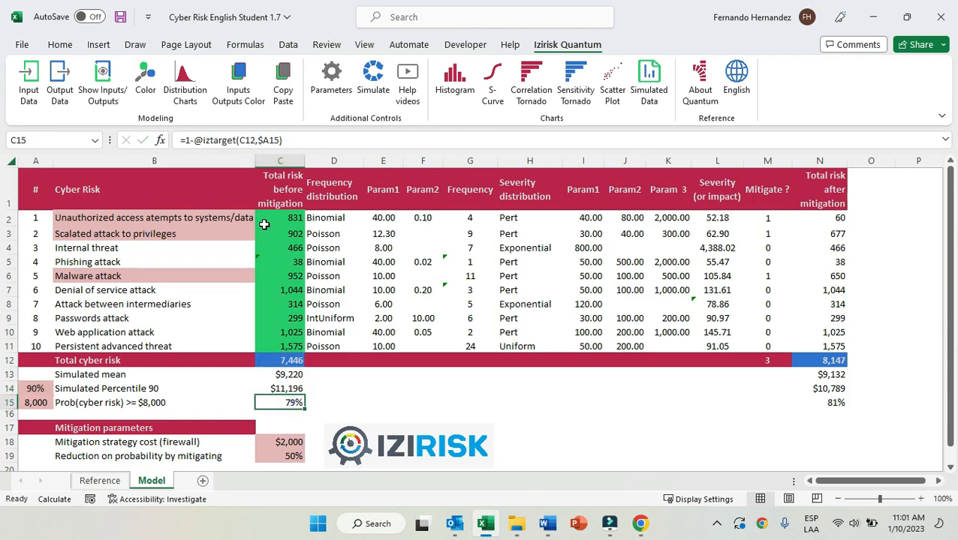
{"action": "double_click", "coordinate": [237, 140]}
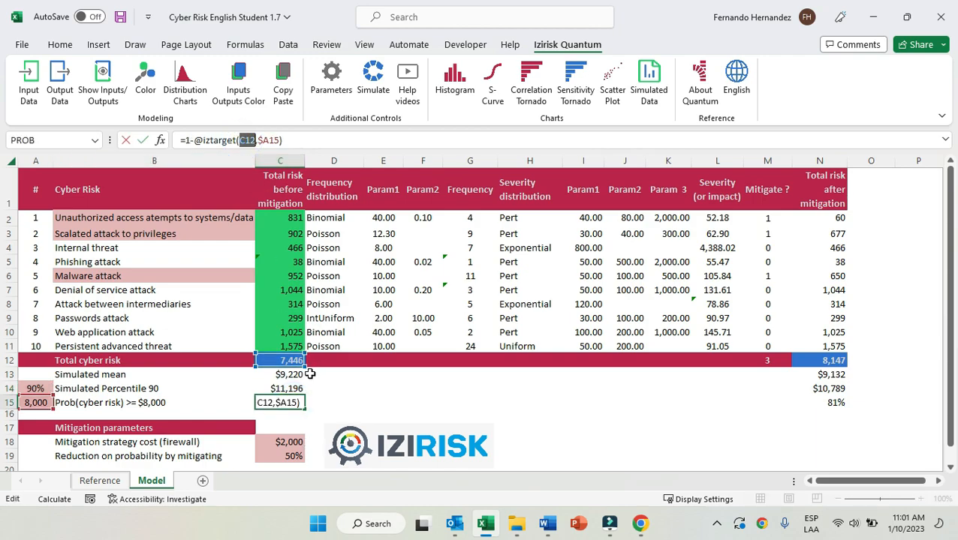
{"action": "key", "text": "Escape"}
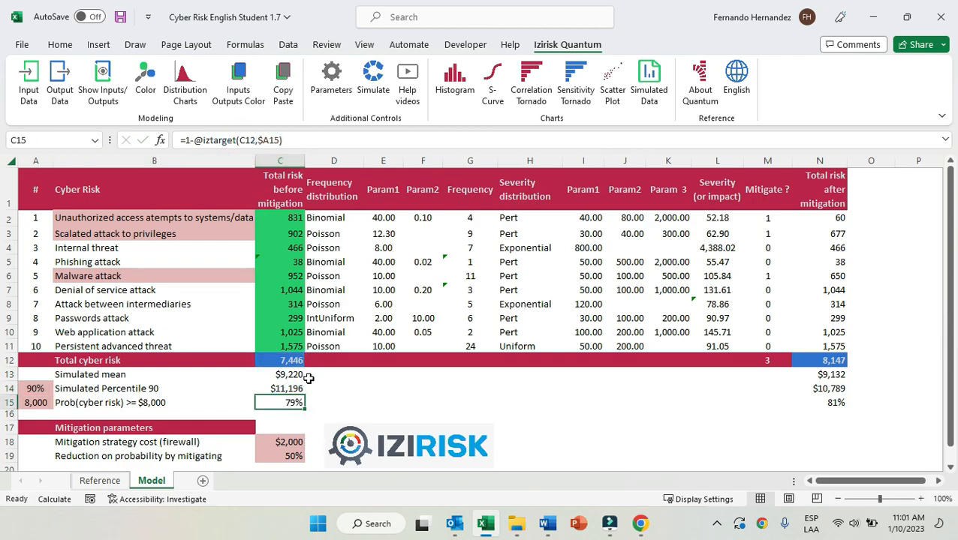
Review the model's list of defined inputs and outputs, highlight the Total cyber risk output in C12, and close the list.
{"action": "left_click", "coordinate": [102, 84]}
{"action": "left_click", "coordinate": [449, 294]}
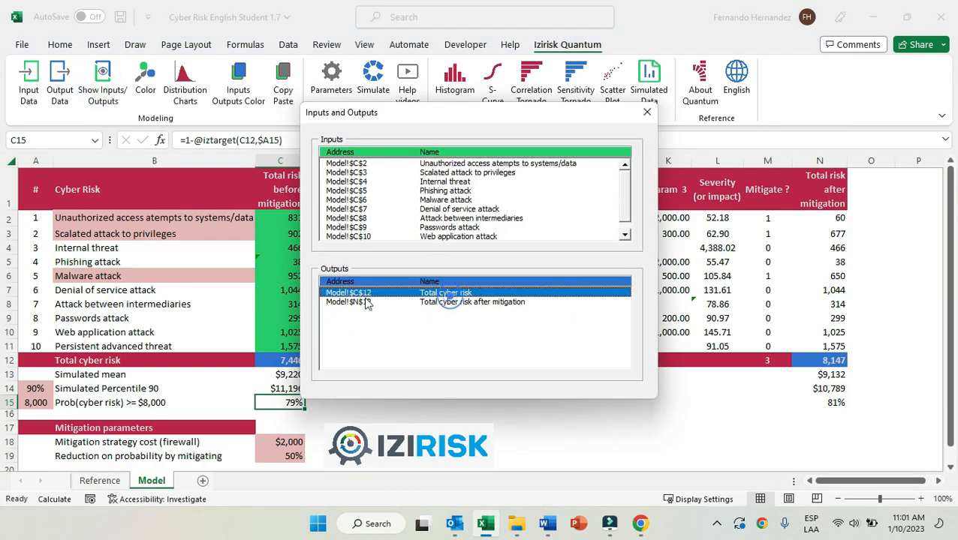
{"action": "left_click", "coordinate": [647, 112]}
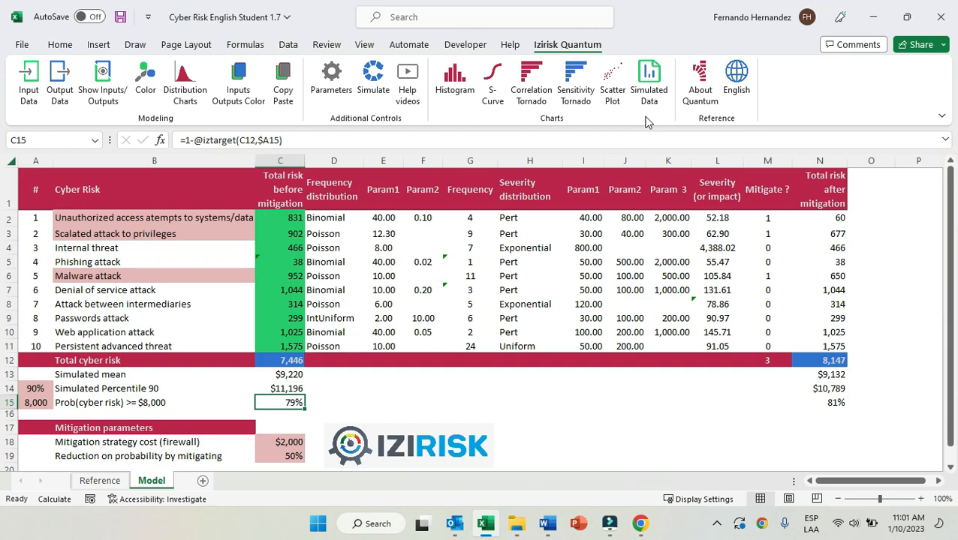
Review the simulation parameters, including the iterations to run, close them without submitting, and select the total cyber risk in C12.
{"action": "left_click", "coordinate": [335, 88]}
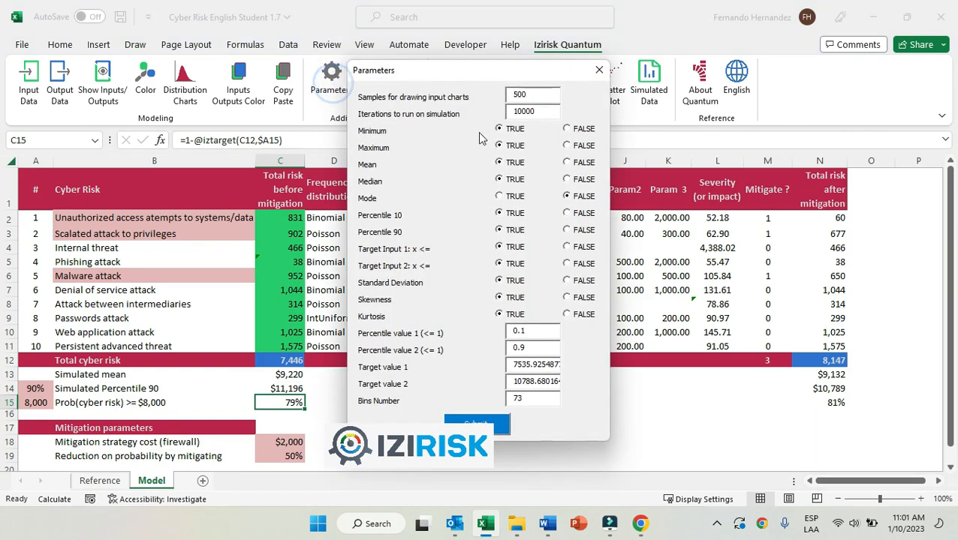
{"action": "key", "text": "Tab"}
{"action": "type", "text": "20"}
{"action": "left_click", "coordinate": [598, 71]}
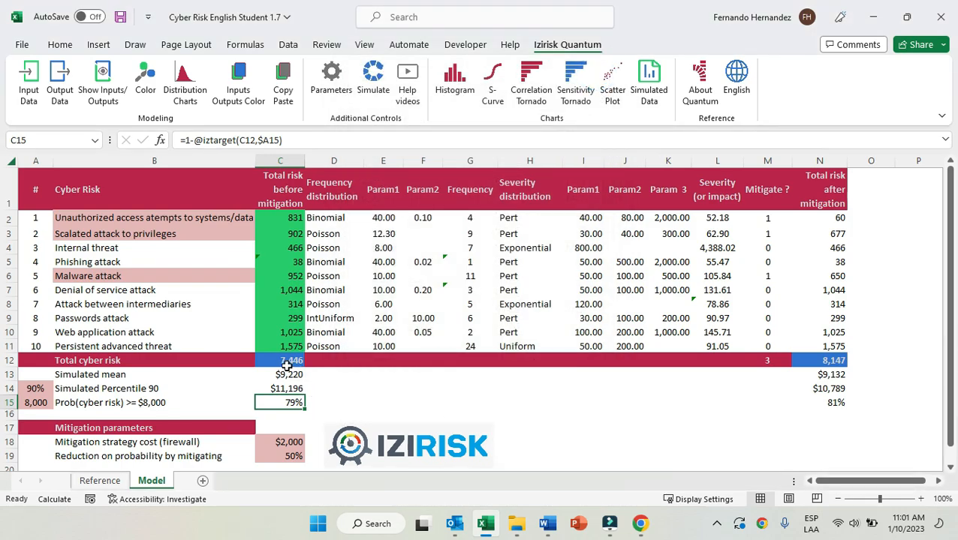
{"action": "left_click", "coordinate": [287, 360]}
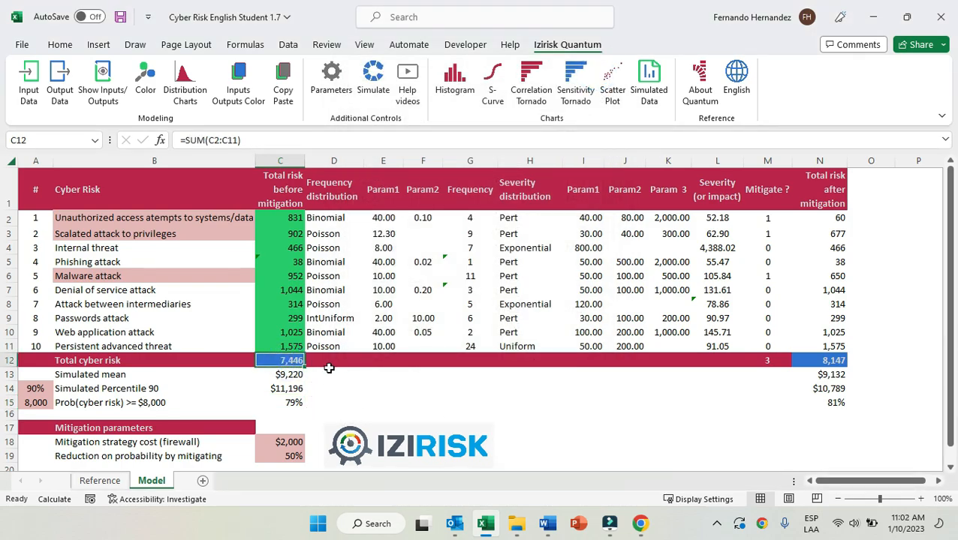